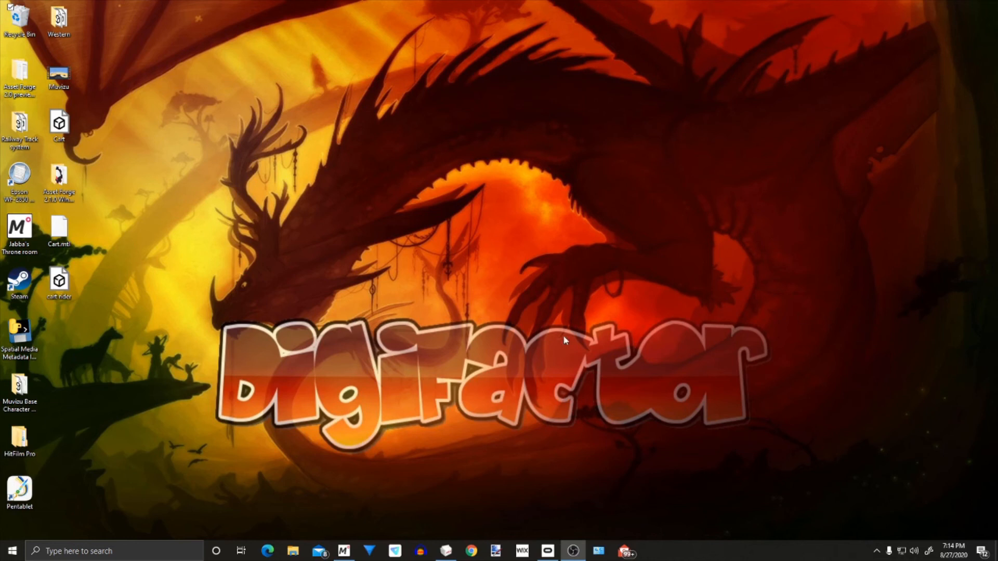
Switch to Muvizu:Play+ and show the mine cart on its track beside the large rock
{"action": "left_click", "coordinate": [346, 552]}
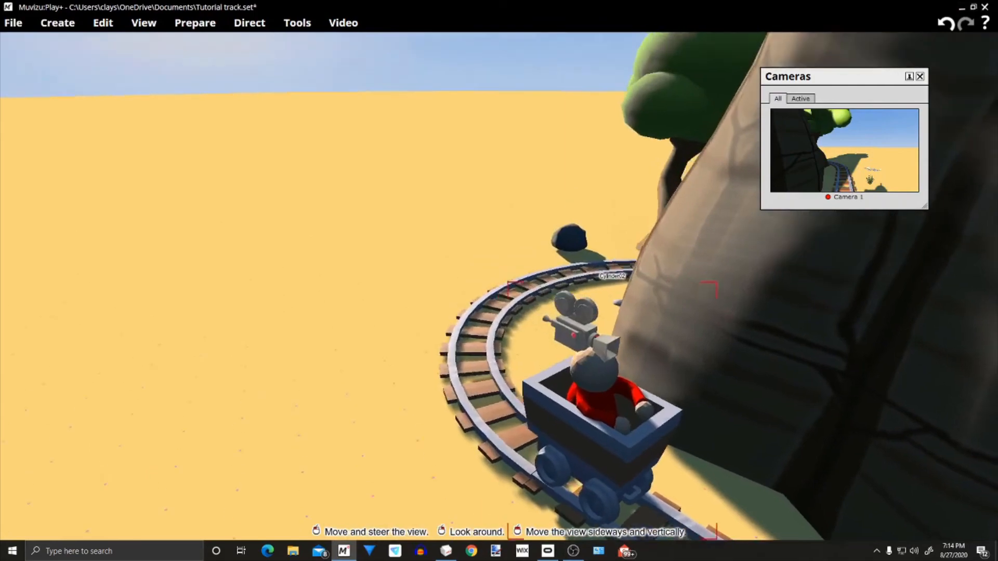
{"action": "right_click_drag", "start_coordinate": [499, 291], "coordinate": [686, 245]}
{"action": "left_click_drag", "start_coordinate": [499, 281], "coordinate": [499, 390]}
{"action": "middle_click_drag", "start_coordinate": [499, 390], "coordinate": [551, 390]}
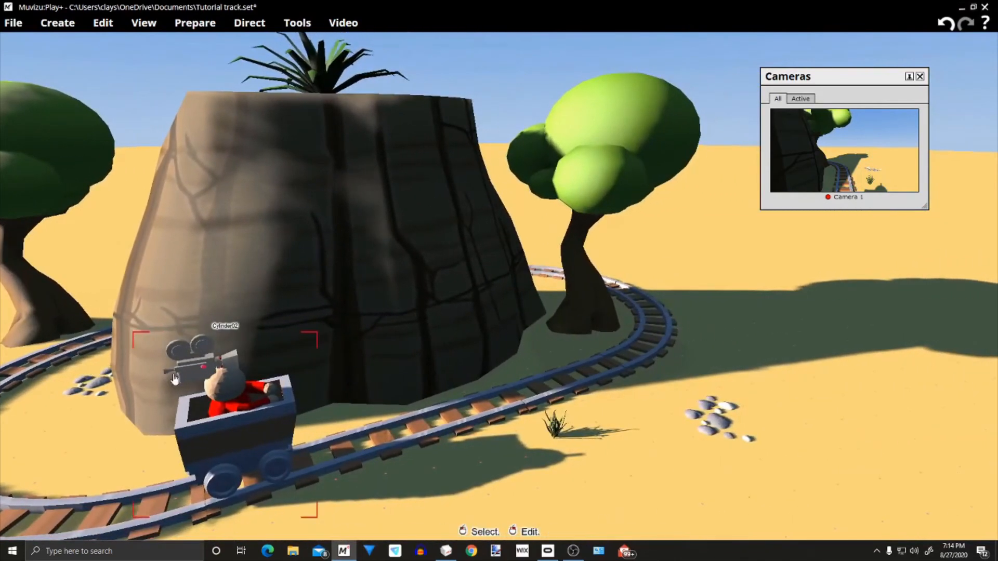
Move Camera 1 off the cart rider's head to beside the track and examine the red peg on the head
{"action": "left_click_drag", "start_coordinate": [197, 363], "coordinate": [335, 474]}
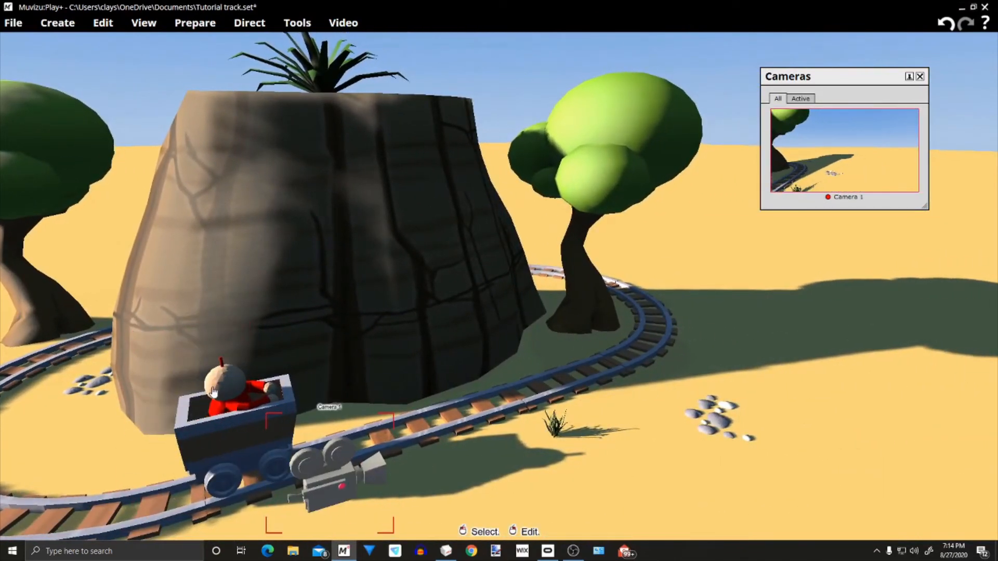
{"action": "right_click_drag", "start_coordinate": [525, 431], "coordinate": [405, 483]}
{"action": "middle_click_drag", "start_coordinate": [405, 483], "coordinate": [494, 457]}
{"action": "left_click_drag", "start_coordinate": [493, 458], "coordinate": [468, 323]}
{"action": "middle_click_drag", "start_coordinate": [468, 322], "coordinate": [509, 338]}
{"action": "right_click_drag", "start_coordinate": [510, 338], "coordinate": [416, 338]}
{"action": "middle_click_drag", "start_coordinate": [416, 338], "coordinate": [494, 338]}
{"action": "left_click_drag", "start_coordinate": [494, 338], "coordinate": [485, 296]}
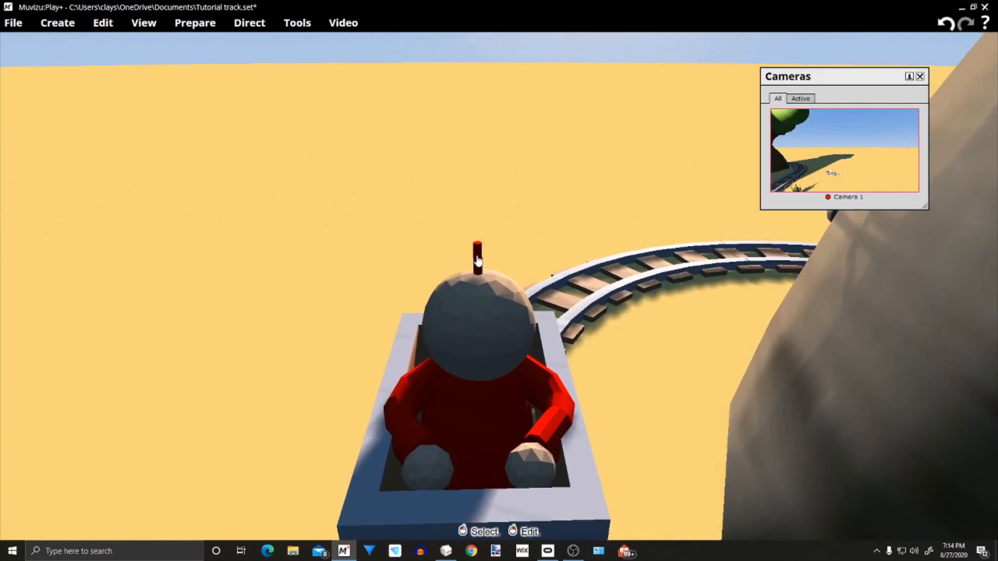
{"action": "middle_click_drag", "start_coordinate": [477, 273], "coordinate": [478, 317]}
{"action": "right_click_drag", "start_coordinate": [478, 317], "coordinate": [479, 273]}
{"action": "middle_click_drag", "start_coordinate": [479, 273], "coordinate": [482, 231]}
{"action": "left_click_drag", "start_coordinate": [482, 232], "coordinate": [482, 273]}
{"action": "right_click_drag", "start_coordinate": [483, 273], "coordinate": [416, 295]}
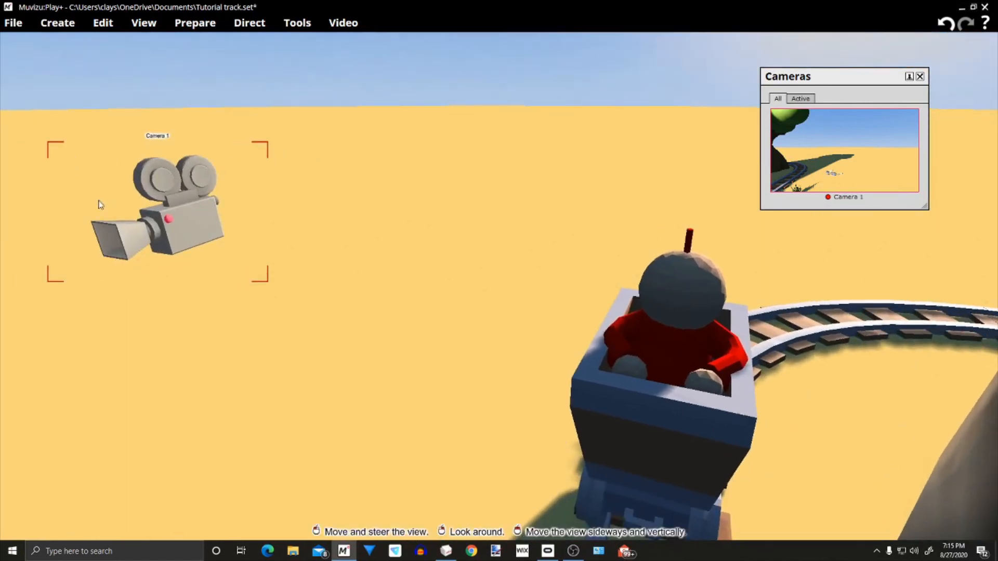
Place Camera 1 back over the red peg on the rider's head and check its alignment from several sides
{"action": "left_click_drag", "start_coordinate": [153, 228], "coordinate": [748, 210]}
{"action": "right_click_drag", "start_coordinate": [748, 210], "coordinate": [811, 246]}
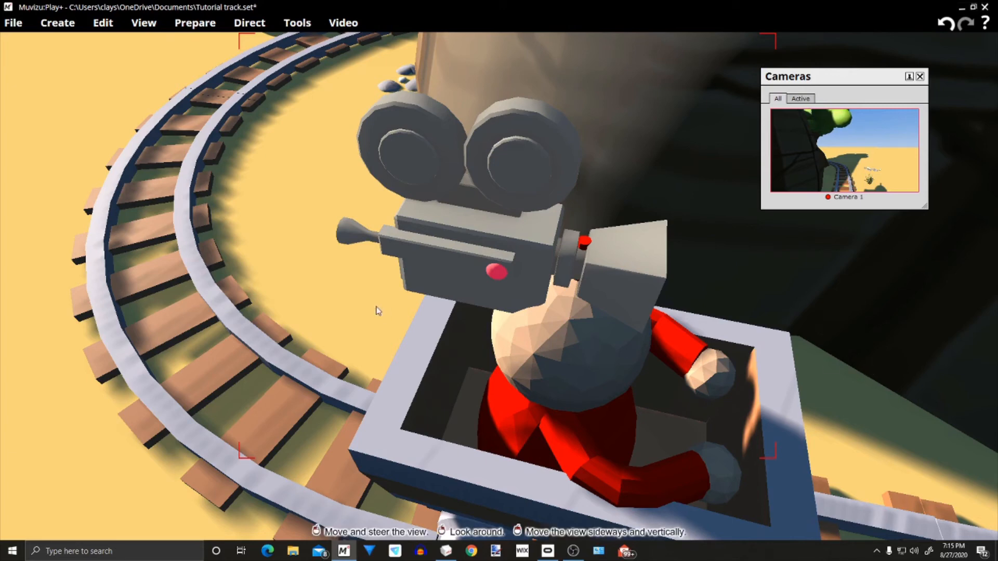
{"action": "mouse_move", "coordinate": [278, 289]}
{"action": "middle_mouse_down"}
{"action": "mouse_move", "coordinate": [364, 312]}
{"action": "mouse_move", "coordinate": [295, 294]}
{"action": "middle_mouse_up"}
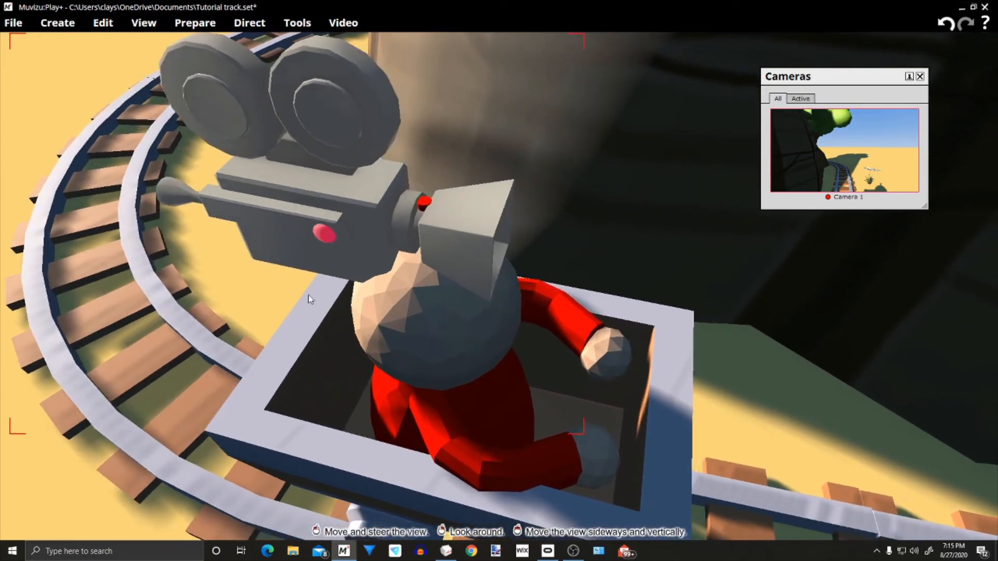
{"action": "middle_click_drag", "start_coordinate": [750, 350], "coordinate": [852, 395]}
{"action": "right_click_drag", "start_coordinate": [749, 350], "coordinate": [689, 281]}
{"action": "left_click_drag", "start_coordinate": [749, 350], "coordinate": [750, 327]}
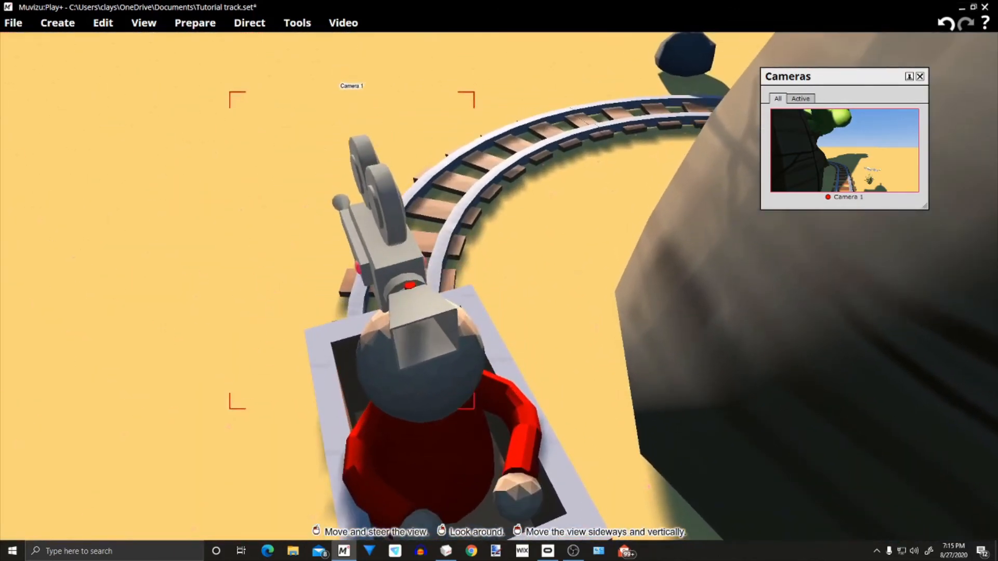
{"action": "middle_click_drag", "start_coordinate": [750, 327], "coordinate": [748, 364]}
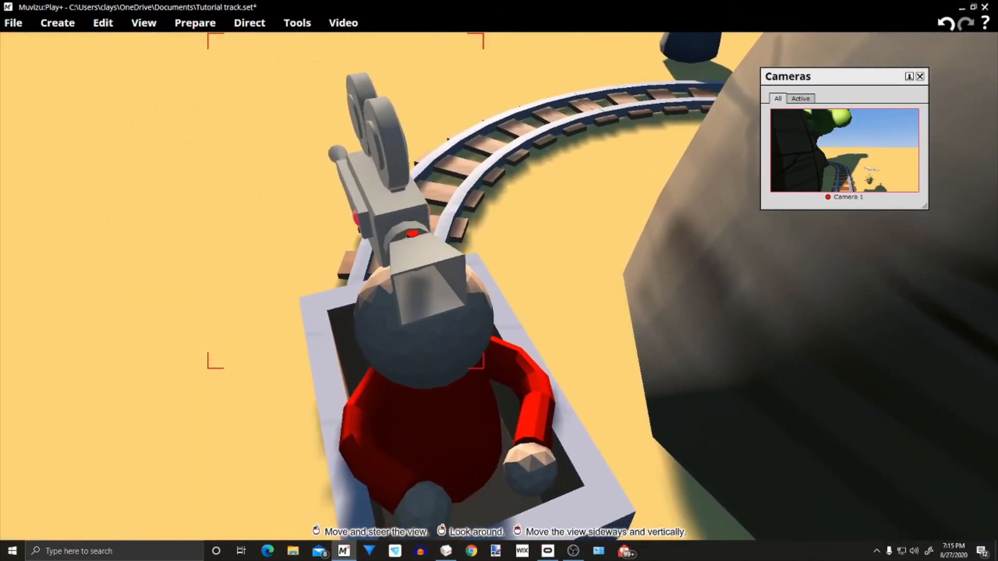
Move Camera 1 off the rider's head again so the red peg is exposed
{"action": "left_click_drag", "start_coordinate": [423, 260], "coordinate": [220, 111]}
{"action": "middle_click_drag", "start_coordinate": [509, 298], "coordinate": [566, 345]}
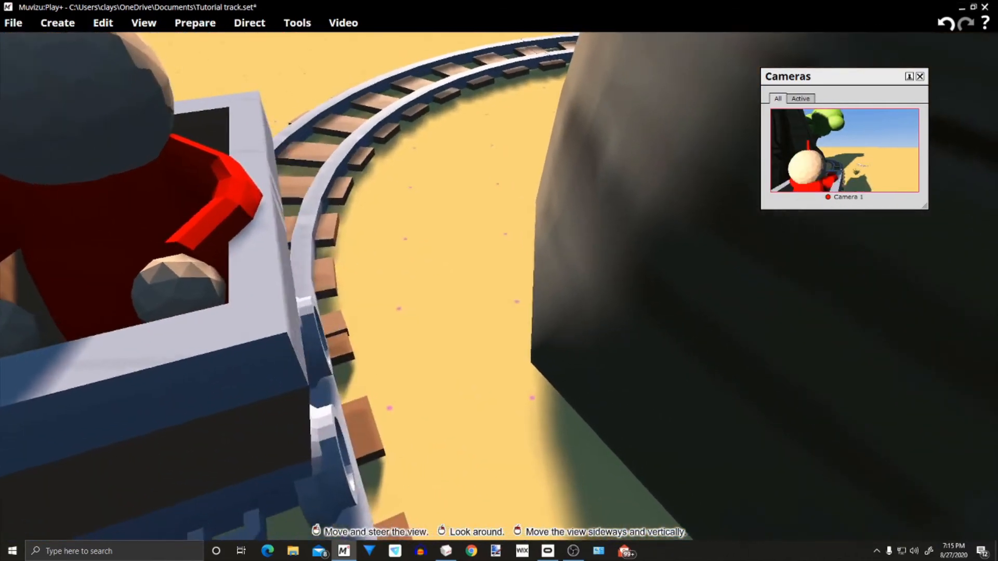
{"action": "right_click_drag", "start_coordinate": [567, 346], "coordinate": [554, 312]}
{"action": "middle_click_drag", "start_coordinate": [553, 312], "coordinate": [319, 155]}
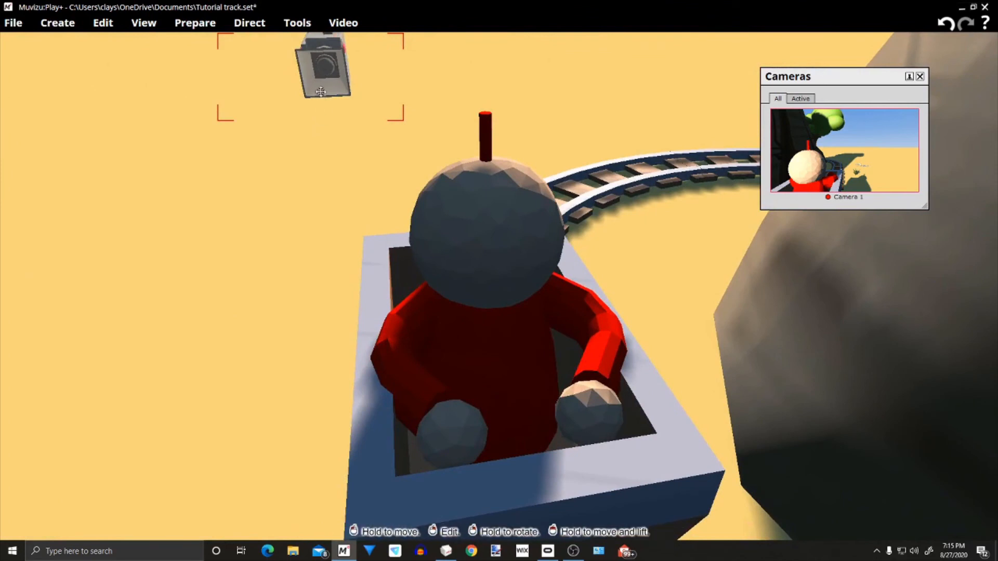
Return Camera 1 to the red peg on the rider's head, pointing forward along the track
{"action": "left_click_drag", "start_coordinate": [325, 67], "coordinate": [495, 151]}
{"action": "middle_click_drag", "start_coordinate": [591, 263], "coordinate": [588, 208]}
{"action": "left_click_drag", "start_coordinate": [588, 260], "coordinate": [676, 181]}
{"action": "middle_click_drag", "start_coordinate": [748, 312], "coordinate": [690, 361]}
{"action": "left_click_drag", "start_coordinate": [725, 368], "coordinate": [720, 359]}
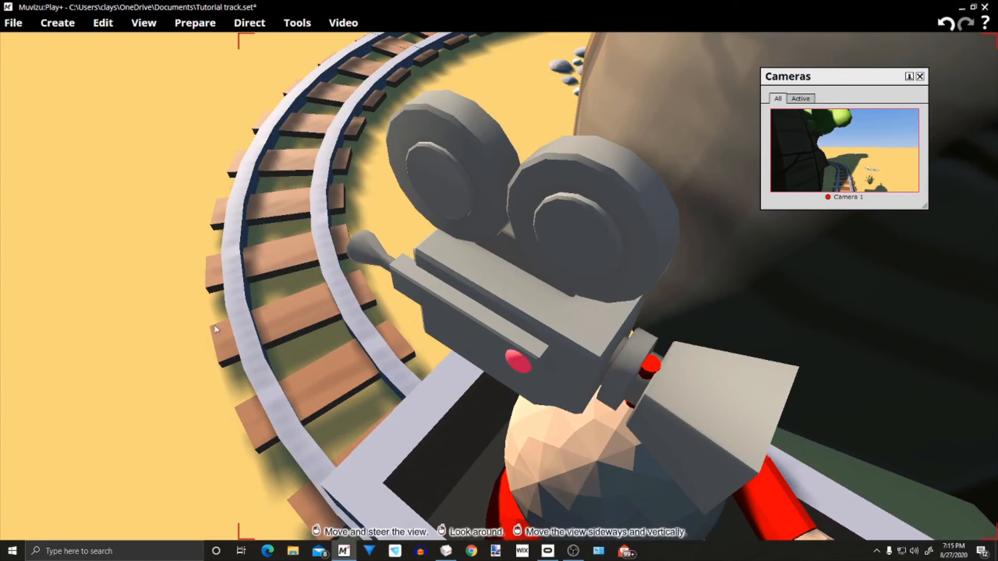
{"action": "middle_click_drag", "start_coordinate": [594, 387], "coordinate": [749, 388]}
{"action": "right_click_drag", "start_coordinate": [645, 387], "coordinate": [572, 411]}
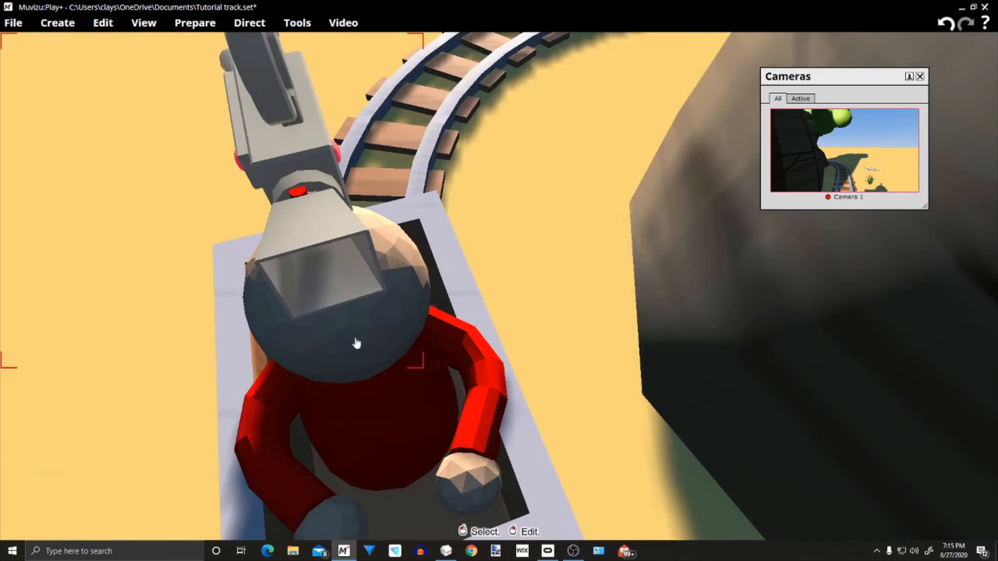
Examine the cart, the rider and the head-mounted Camera 1 from the side and from behind
{"action": "right_click_drag", "start_coordinate": [529, 293], "coordinate": [519, 219]}
{"action": "middle_click_drag", "start_coordinate": [520, 218], "coordinate": [543, 212]}
{"action": "left_click_drag", "start_coordinate": [543, 212], "coordinate": [544, 244]}
{"action": "middle_click_drag", "start_coordinate": [544, 244], "coordinate": [392, 355]}
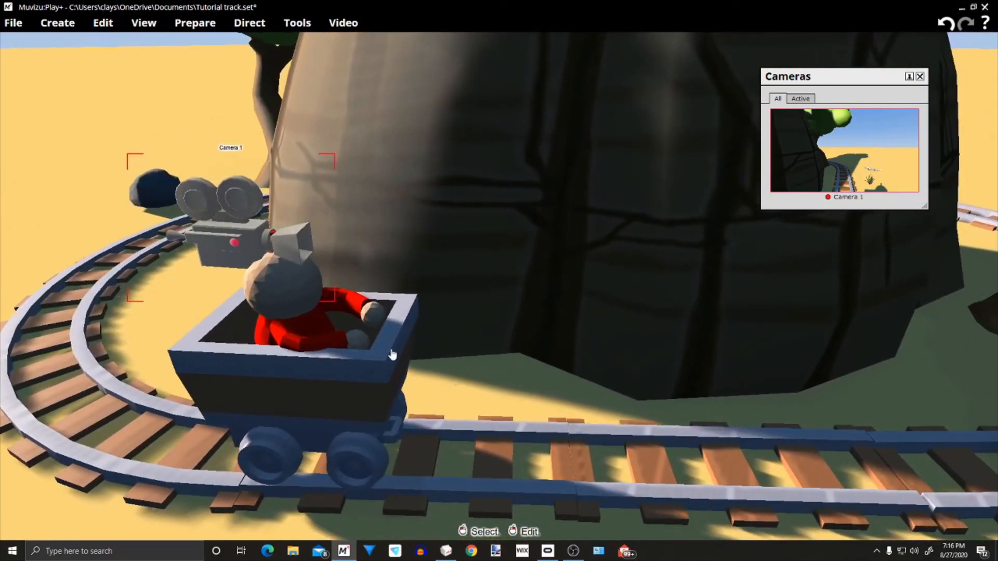
{"action": "middle_click_drag", "start_coordinate": [468, 371], "coordinate": [541, 343]}
{"action": "right_click_drag", "start_coordinate": [540, 343], "coordinate": [419, 241]}
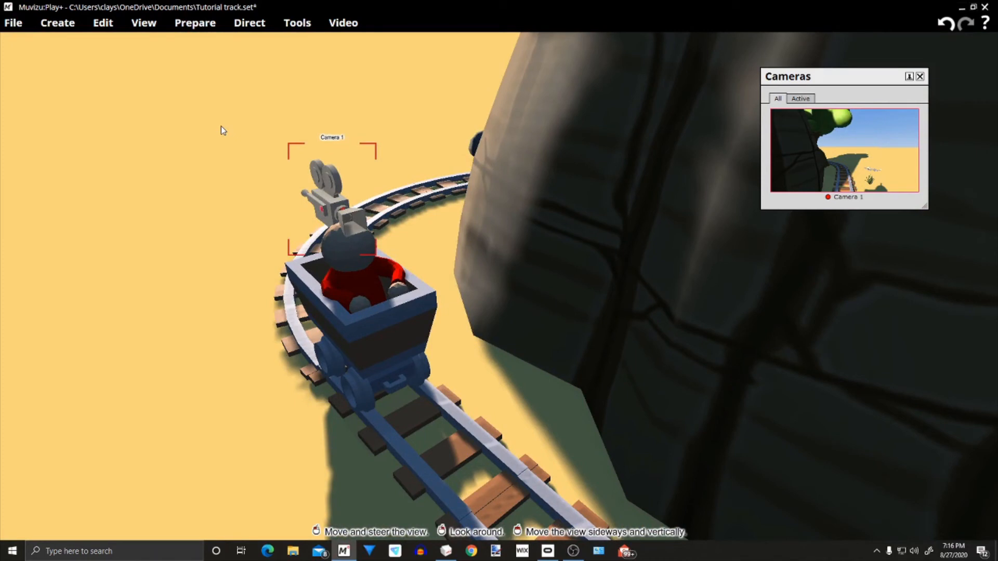
{"action": "left_click", "coordinate": [264, 24]}
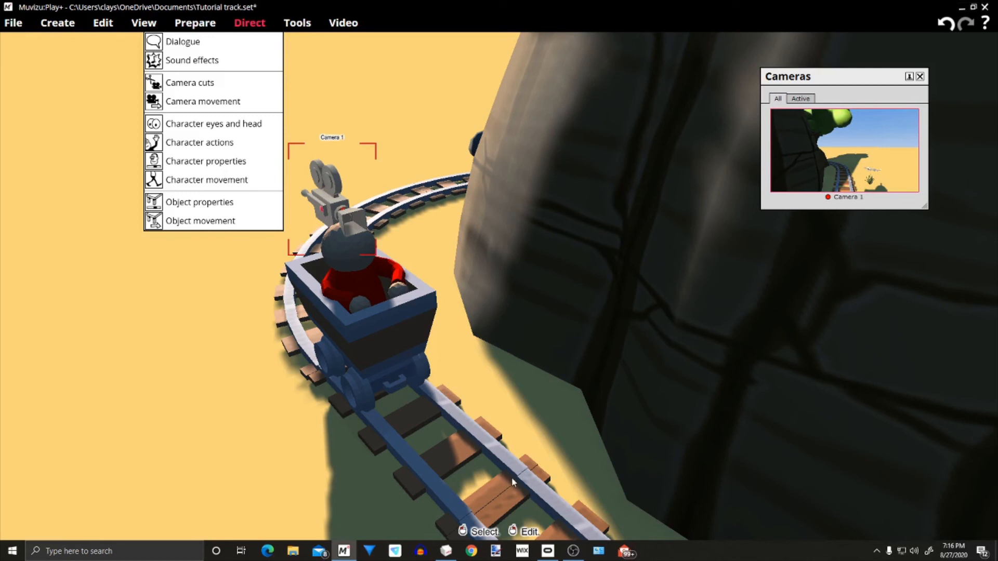
{"action": "left_click", "coordinate": [515, 409]}
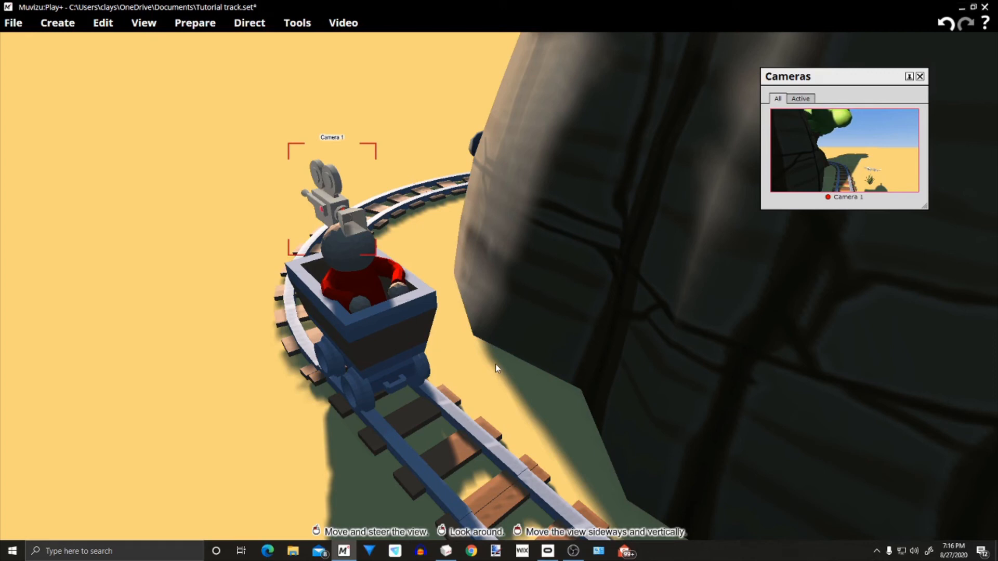
Open movement directing with its timeline for the mine cart, Cylinder02
{"action": "middle_click_drag", "start_coordinate": [495, 365], "coordinate": [294, 84]}
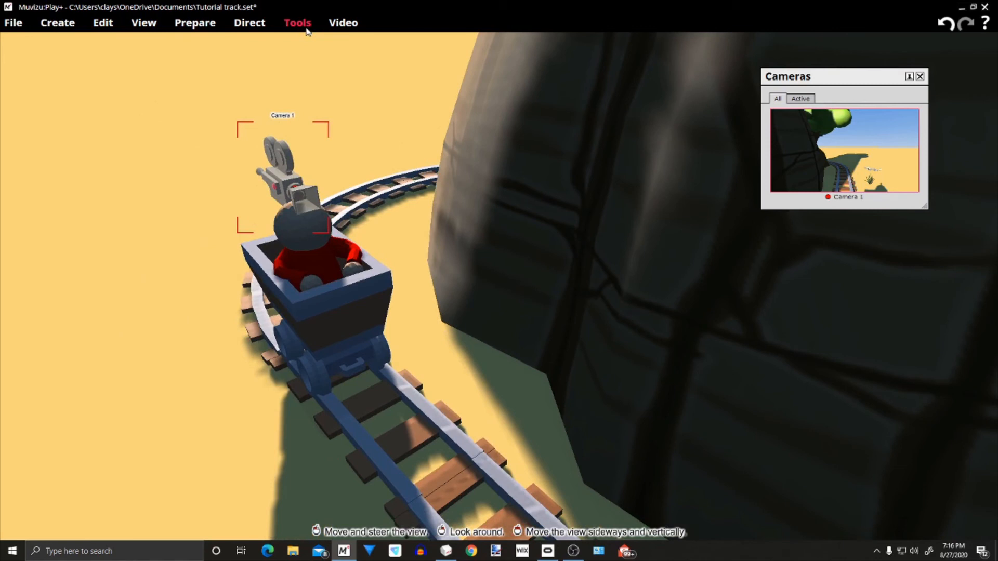
{"action": "left_click", "coordinate": [331, 299]}
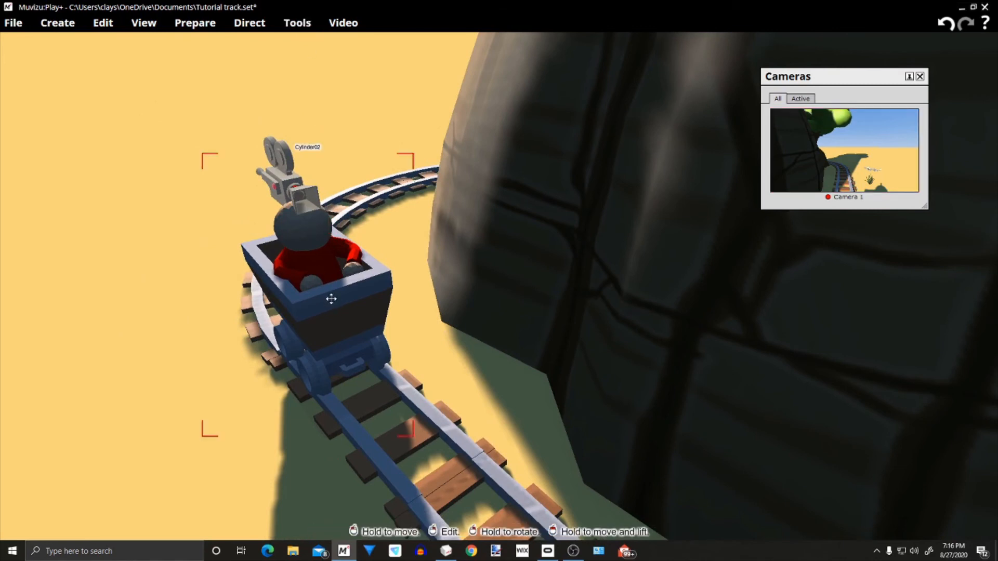
{"action": "right_click", "coordinate": [332, 300]}
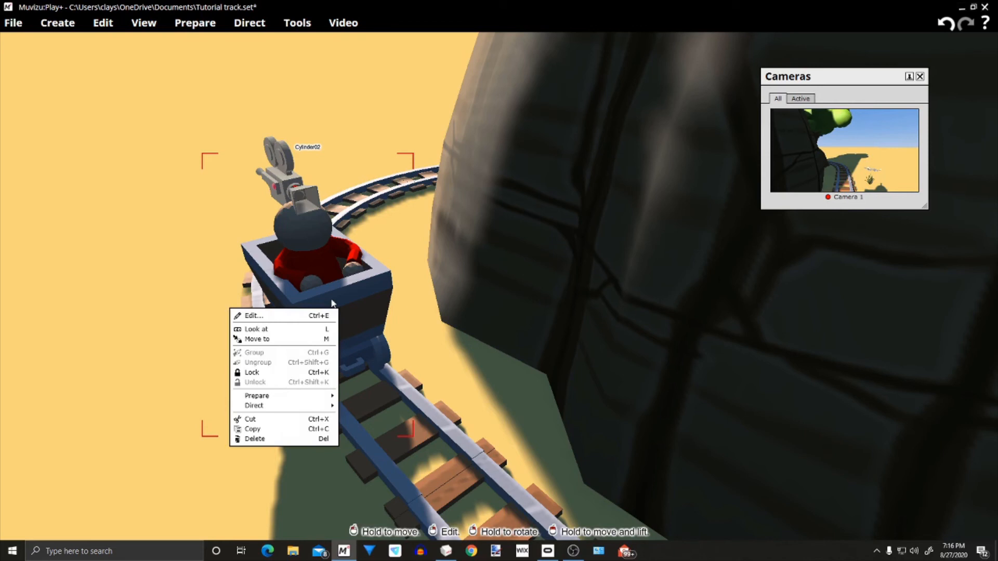
{"action": "mouse_move", "coordinate": [281, 406]}
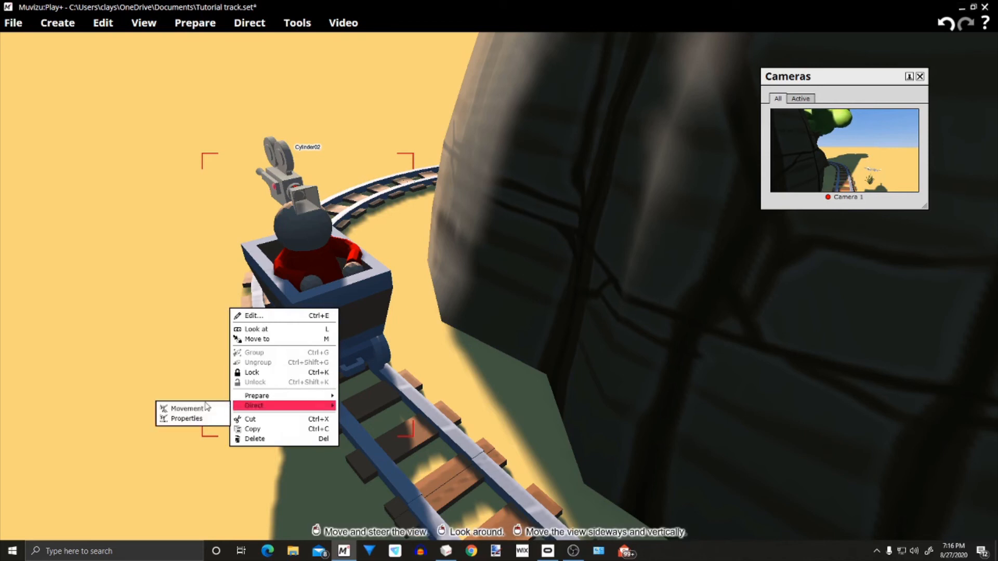
{"action": "left_click", "coordinate": [203, 408]}
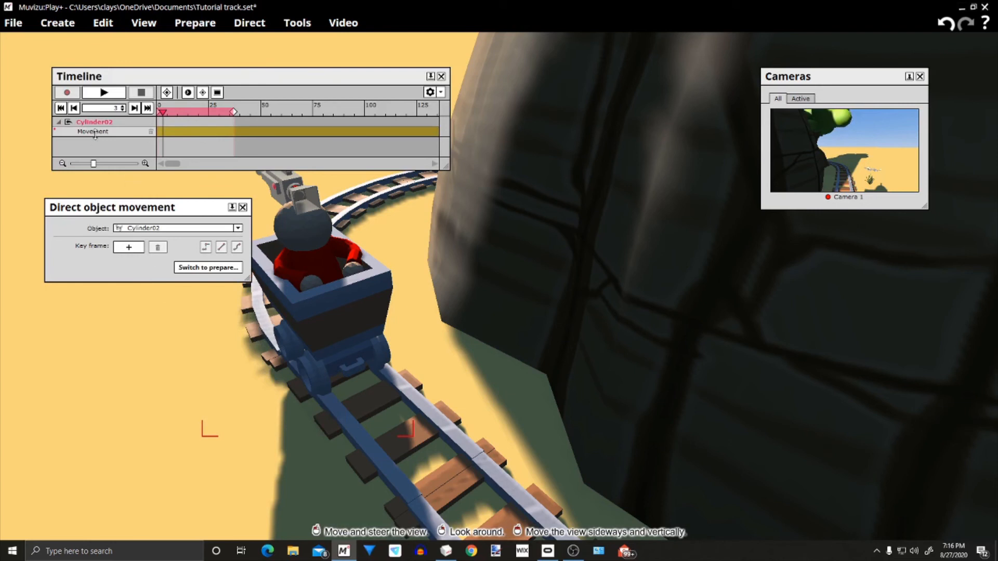
Set the cart's movement animation to Key framed in its preparation settings and return to directing
{"action": "left_click", "coordinate": [200, 269]}
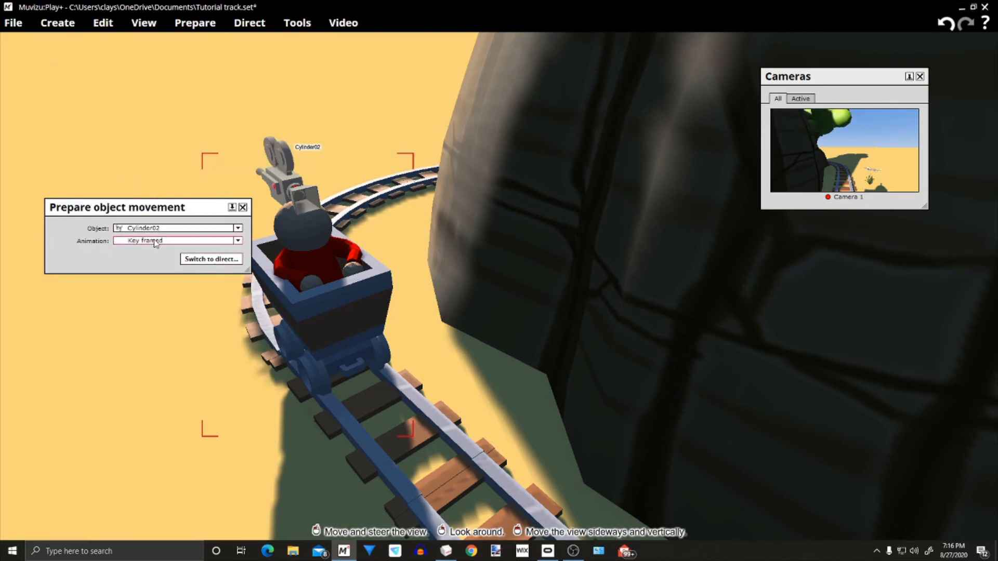
{"action": "left_click", "coordinate": [203, 241]}
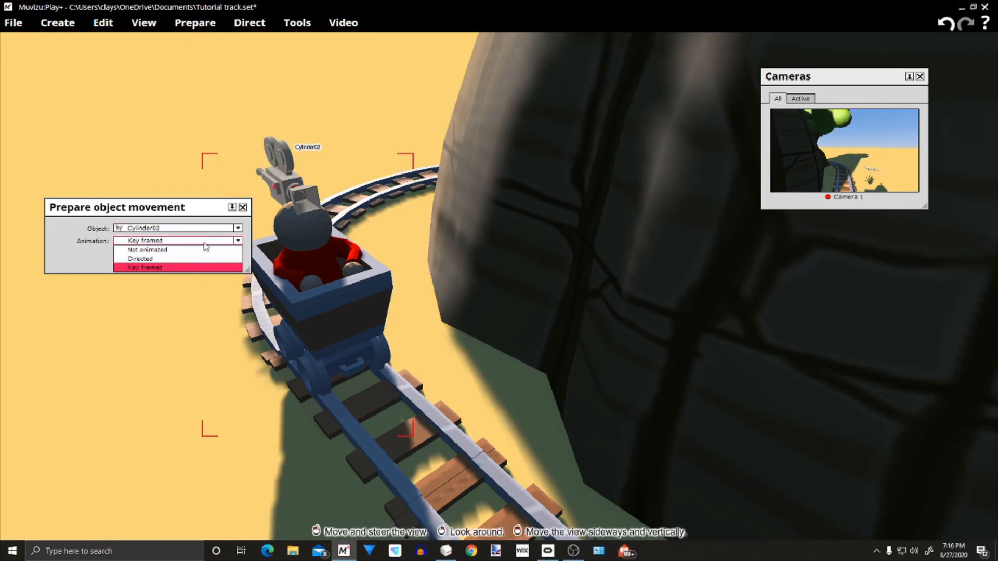
{"action": "left_click", "coordinate": [179, 268]}
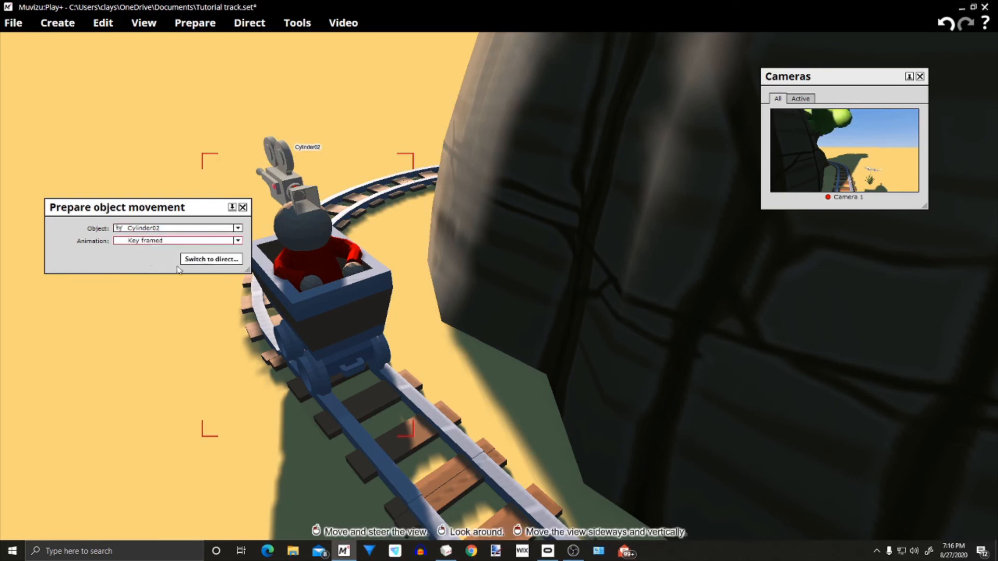
{"action": "left_click", "coordinate": [226, 259]}
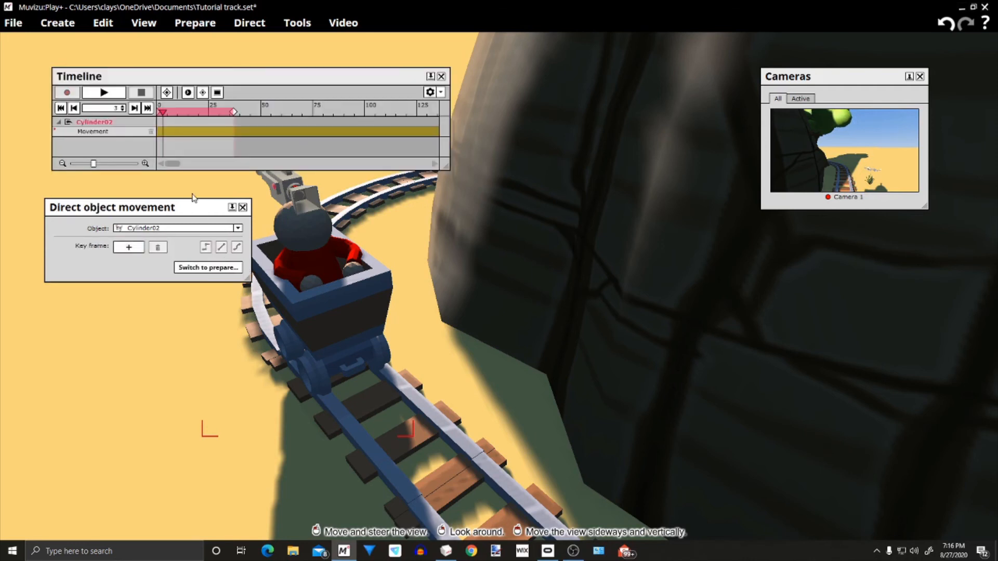
Arrange the movement and timeline windows clear of the cart, and extend the timeline's end marker to frame 200
{"action": "left_click_drag", "start_coordinate": [196, 207], "coordinate": [116, 229]}
{"action": "left_click_drag", "start_coordinate": [241, 79], "coordinate": [409, 93]}
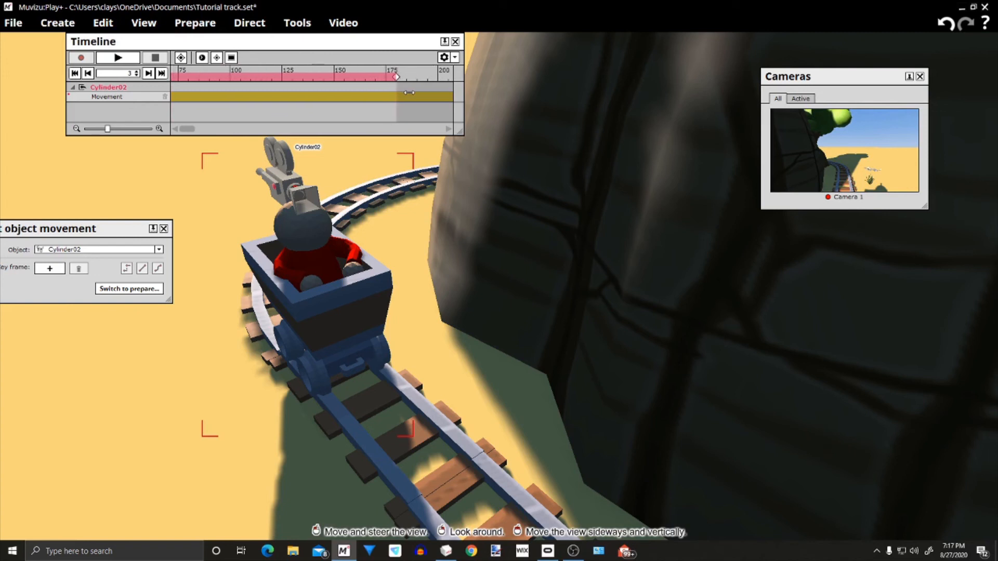
{"action": "left_click", "coordinate": [380, 130]}
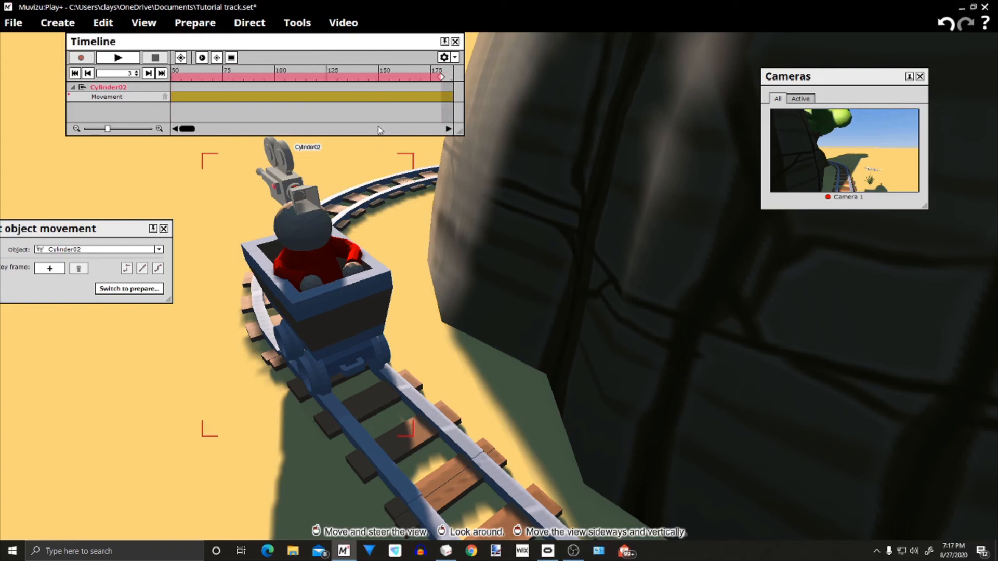
{"action": "left_click", "coordinate": [380, 130]}
{"action": "left_click", "coordinate": [380, 130]}
{"action": "left_click_drag", "start_coordinate": [337, 76], "coordinate": [382, 76]}
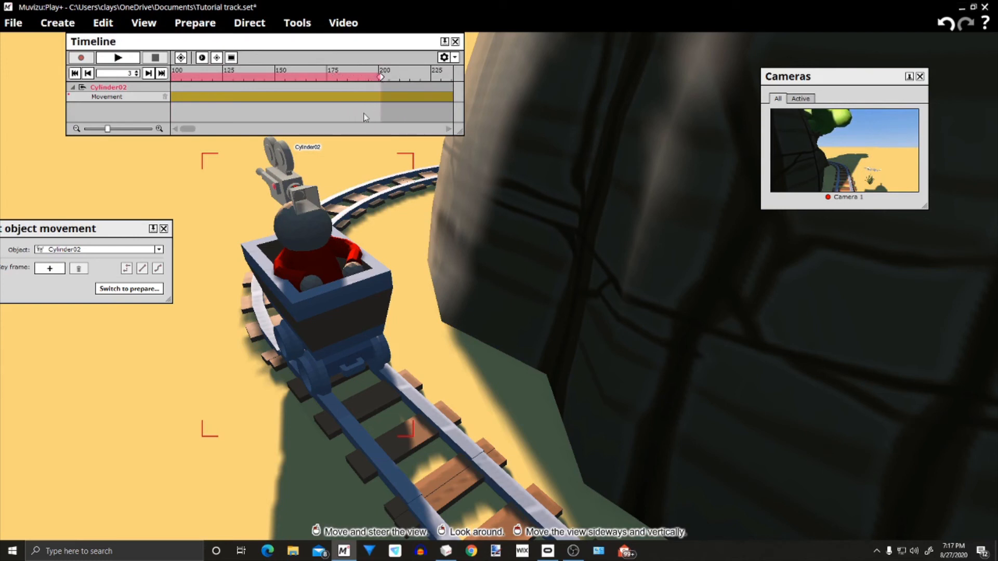
{"action": "scroll", "coordinate": [362, 131], "scroll_direction": "up", "scroll_amount": 3}
{"action": "scroll", "coordinate": [362, 131], "scroll_direction": "up", "scroll_amount": 1}
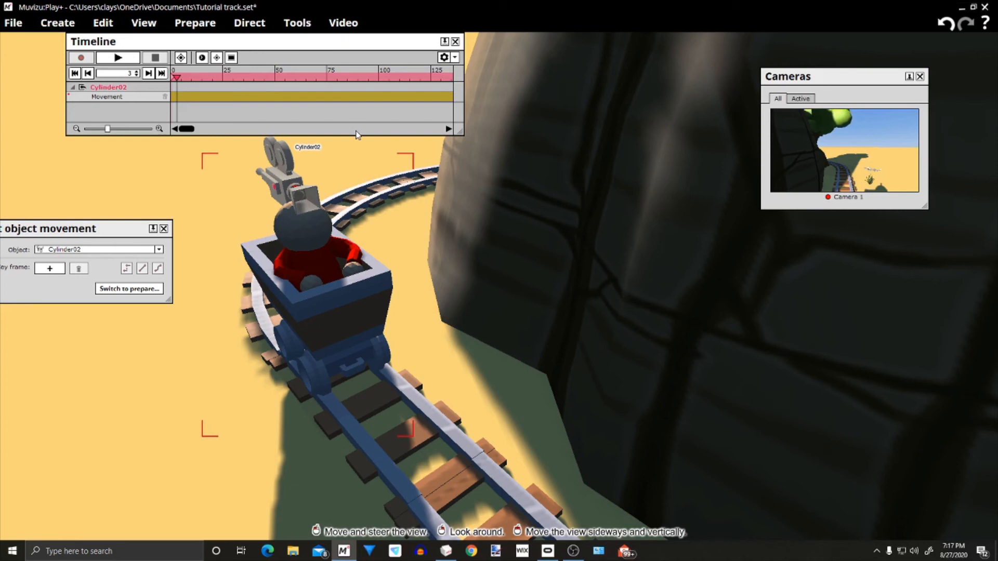
{"action": "left_click", "coordinate": [356, 131]}
{"action": "left_click", "coordinate": [356, 131]}
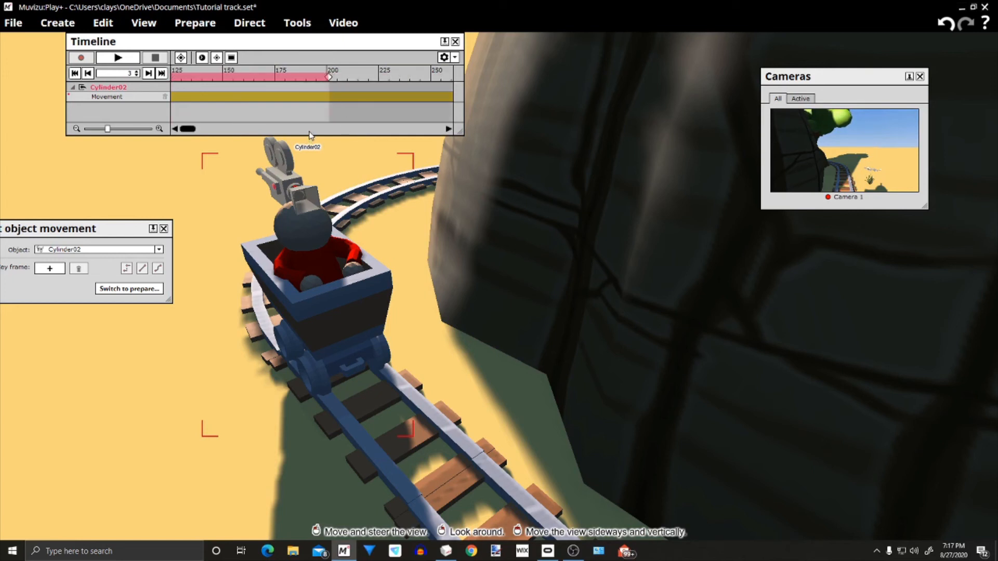
{"action": "scroll", "coordinate": [309, 132], "scroll_direction": "up", "scroll_amount": 5}
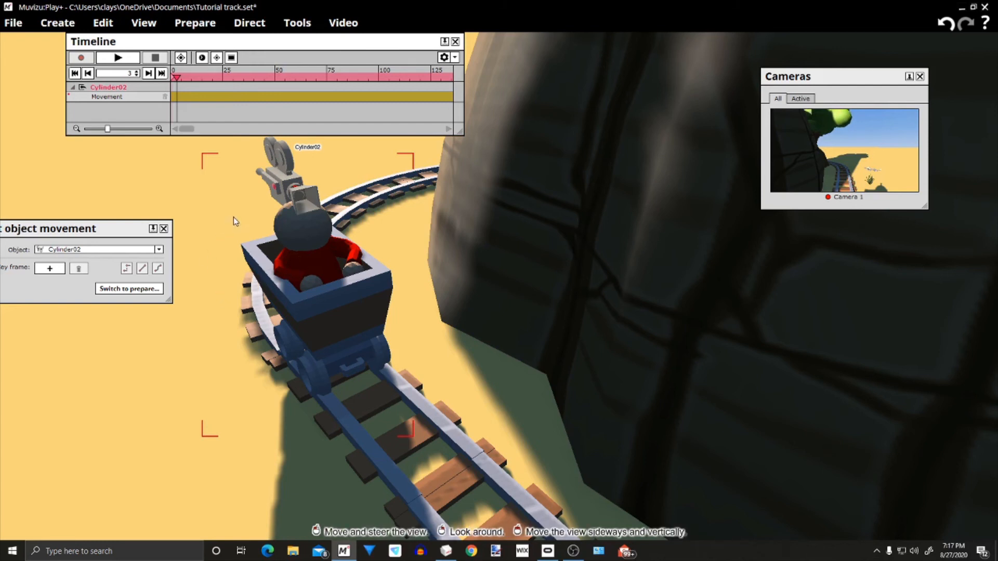
Add a movement key frame for the cart at frame 3 and place the Direct object movement window clear of the cart
{"action": "right_click_drag", "start_coordinate": [236, 223], "coordinate": [246, 202]}
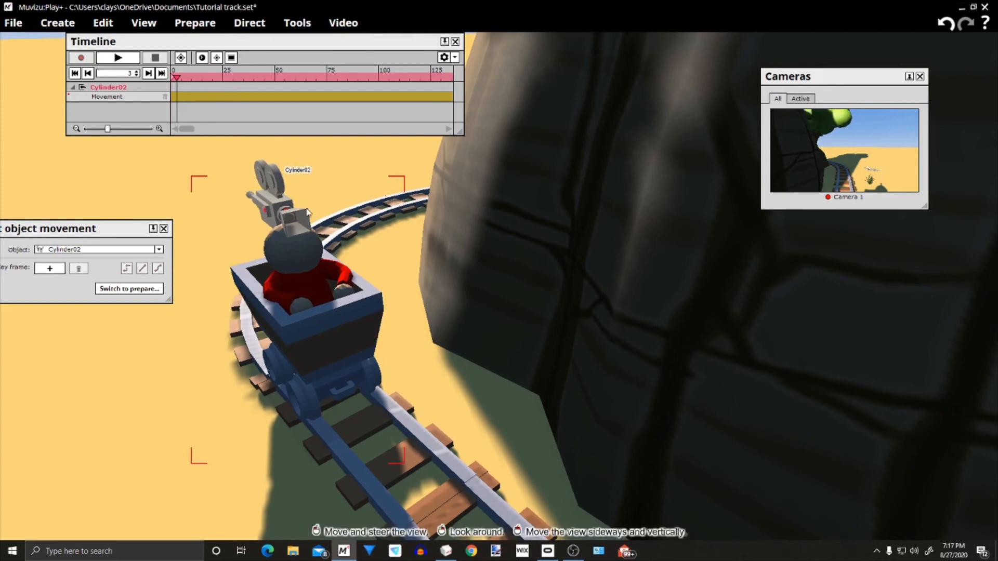
{"action": "left_click_drag", "start_coordinate": [547, 517], "coordinate": [425, 443]}
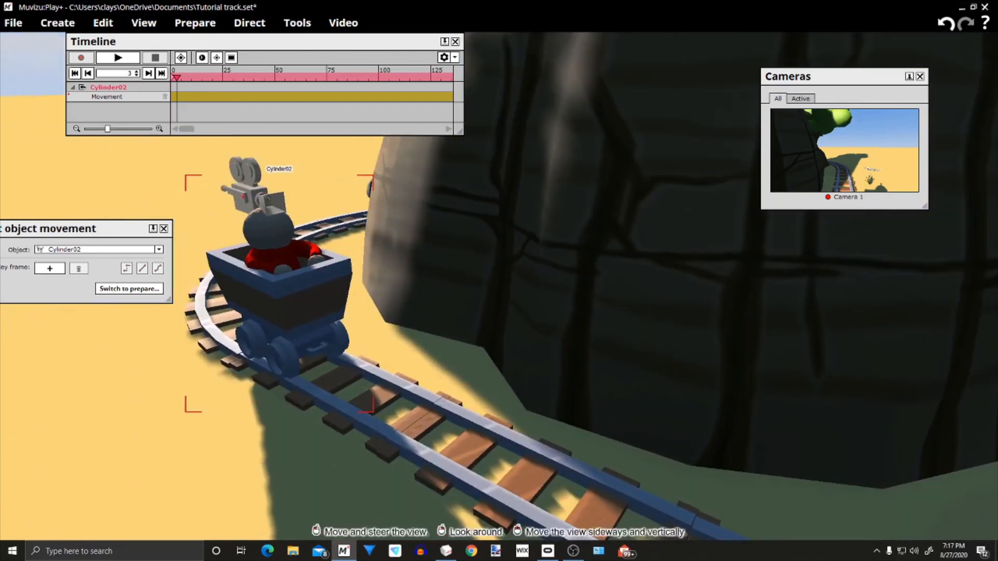
{"action": "left_click_drag", "start_coordinate": [540, 338], "coordinate": [488, 375]}
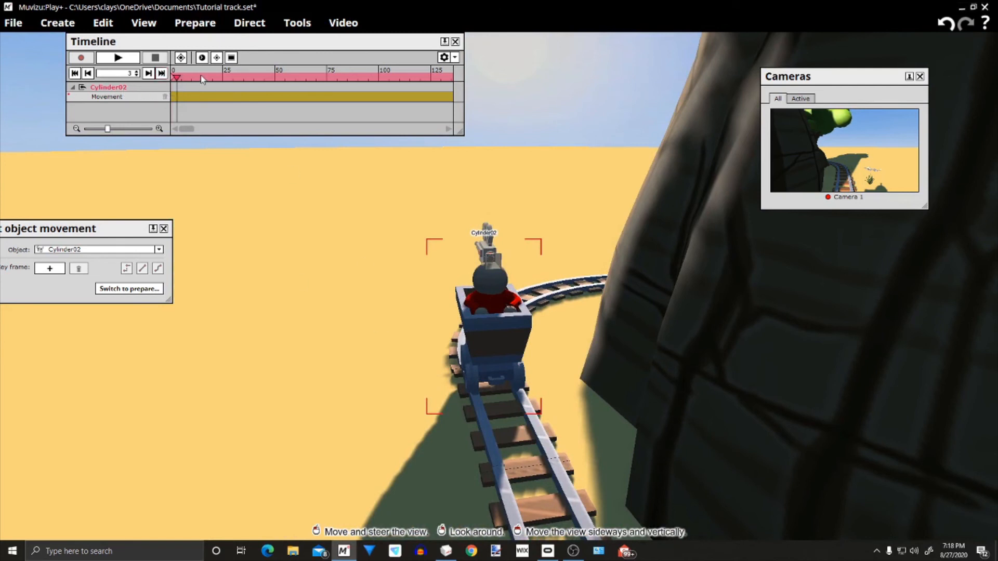
{"action": "left_click", "coordinate": [435, 131]}
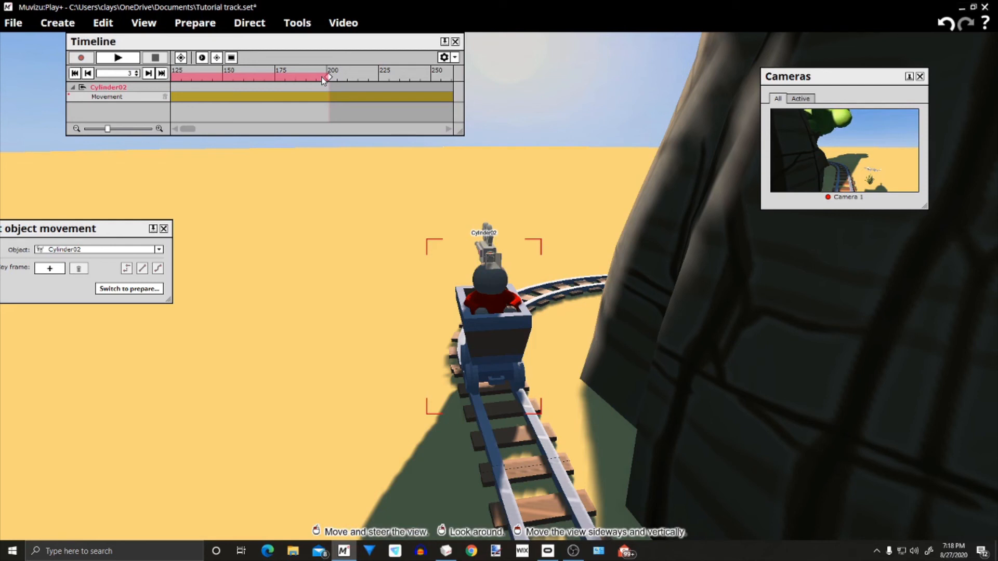
{"action": "scroll", "coordinate": [289, 131], "scroll_direction": "up", "scroll_amount": 5}
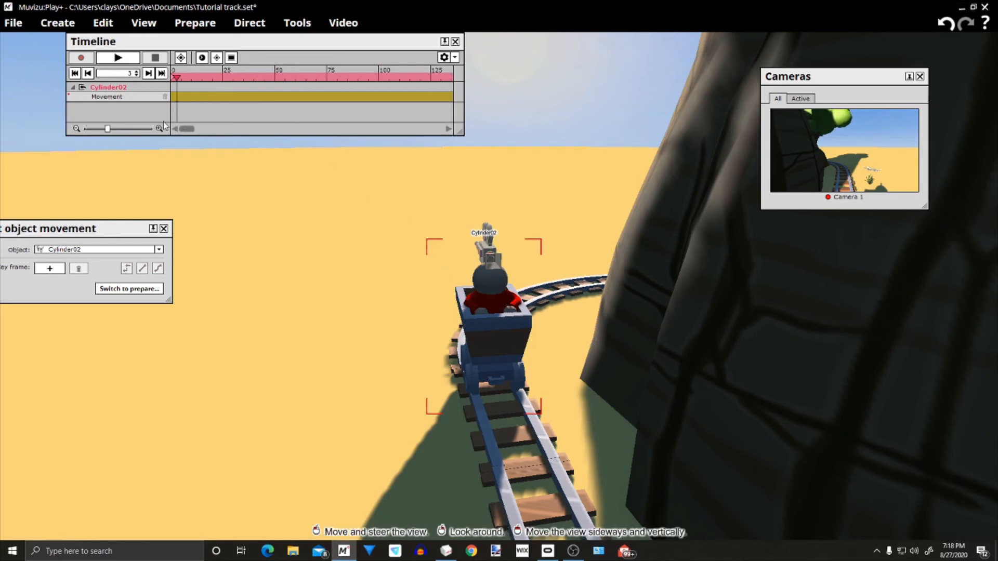
{"action": "left_click_drag", "start_coordinate": [117, 226], "coordinate": [240, 200]}
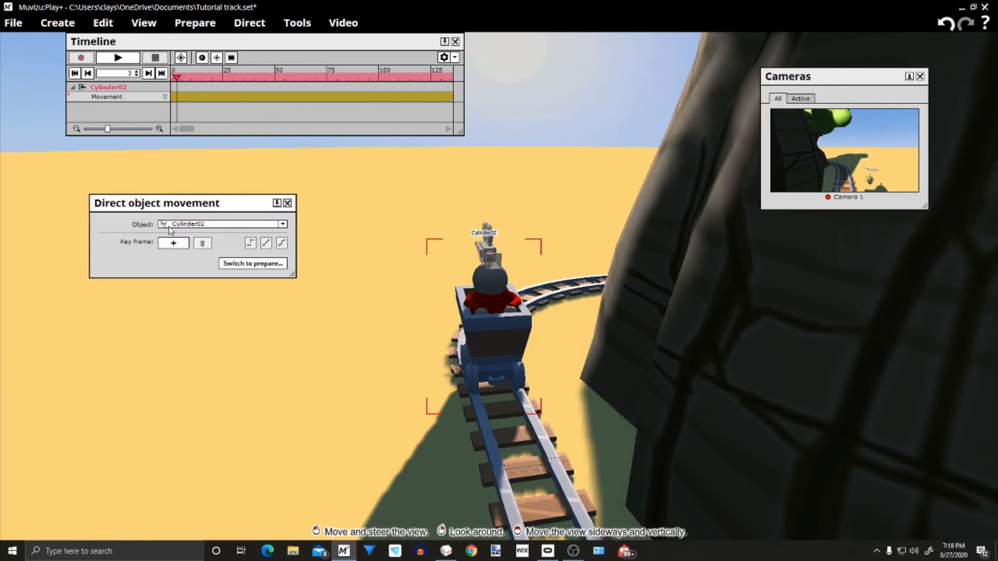
{"action": "left_click", "coordinate": [163, 244]}
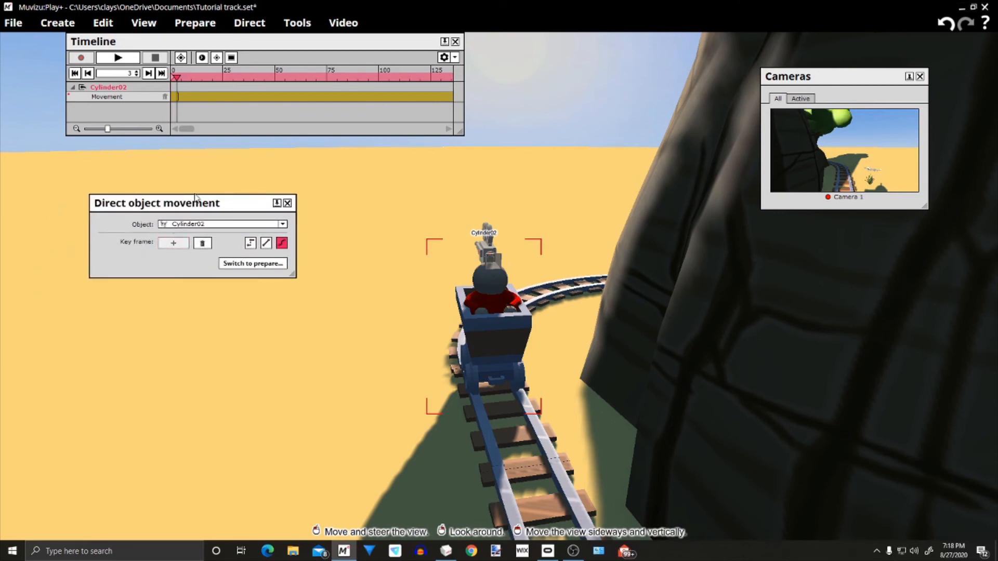
{"action": "left_click_drag", "start_coordinate": [195, 199], "coordinate": [218, 238]}
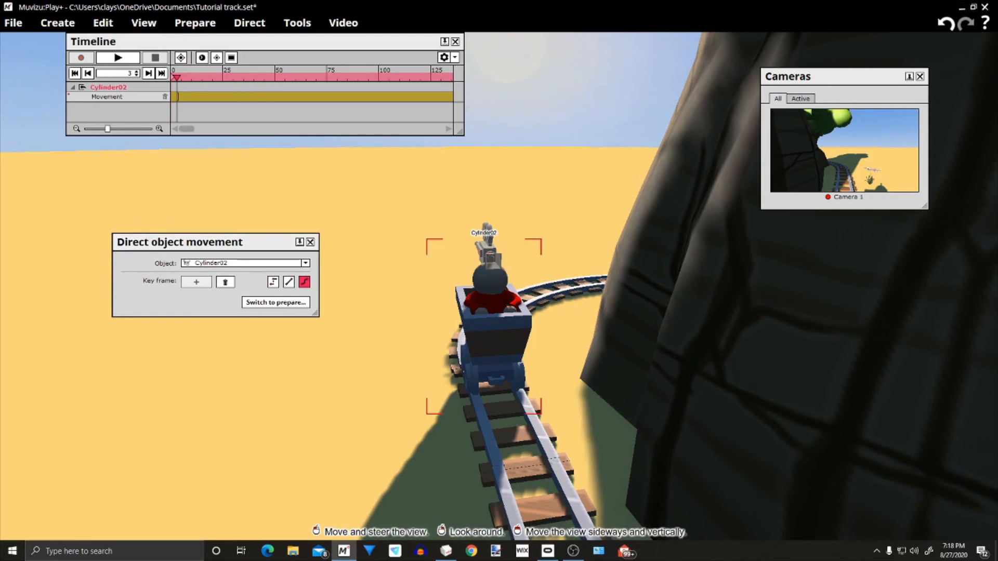
Mark the cart's starting key frame with a cue point at frame 3 on the timeline
{"action": "right_click_drag", "start_coordinate": [491, 291], "coordinate": [491, 270]}
{"action": "left_click_drag", "start_coordinate": [491, 271], "coordinate": [491, 198]}
{"action": "right_click_drag", "start_coordinate": [491, 281], "coordinate": [486, 346]}
{"action": "left_click_drag", "start_coordinate": [488, 291], "coordinate": [483, 369]}
{"action": "right_click_drag", "start_coordinate": [361, 278], "coordinate": [341, 232]}
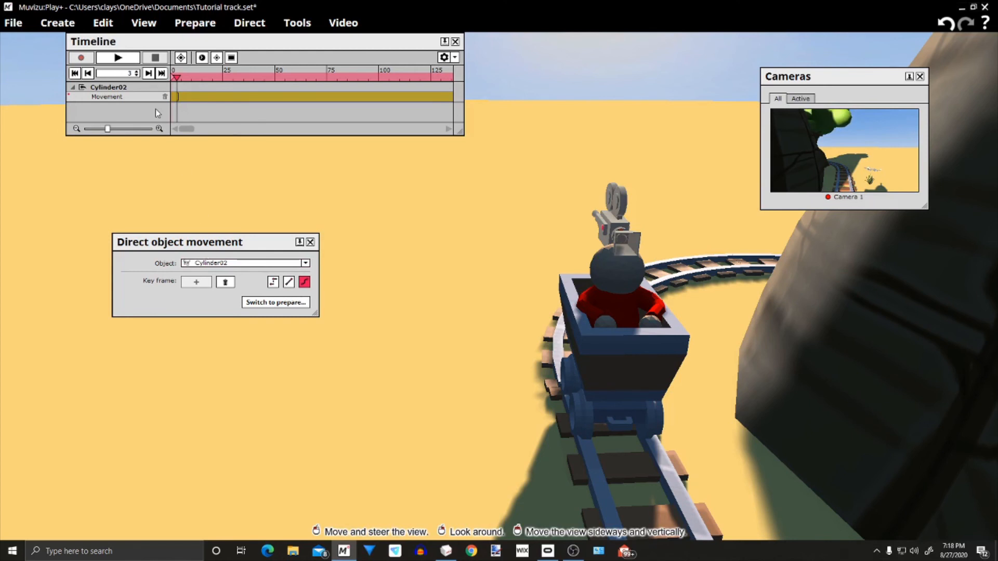
{"action": "left_click", "coordinate": [180, 58]}
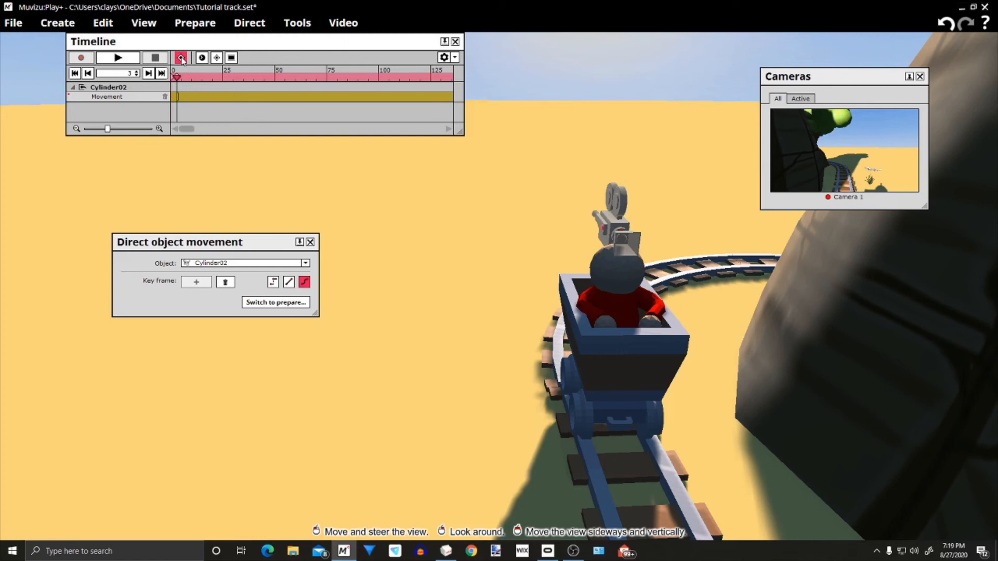
Add a movement key frame and a cue point for the cart at frame 197
{"action": "left_click", "coordinate": [284, 130]}
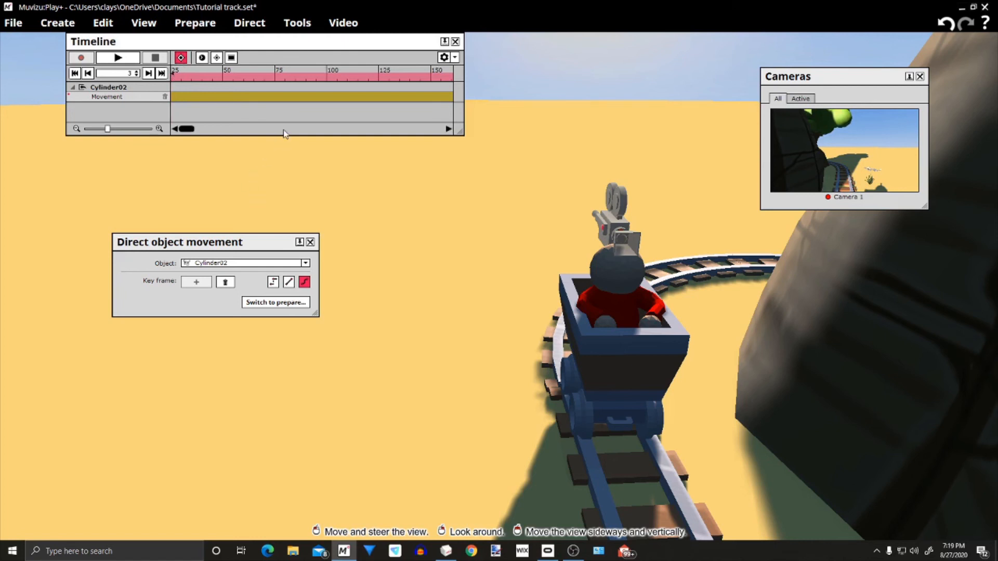
{"action": "left_click", "coordinate": [284, 130]}
{"action": "left_click", "coordinate": [372, 78]}
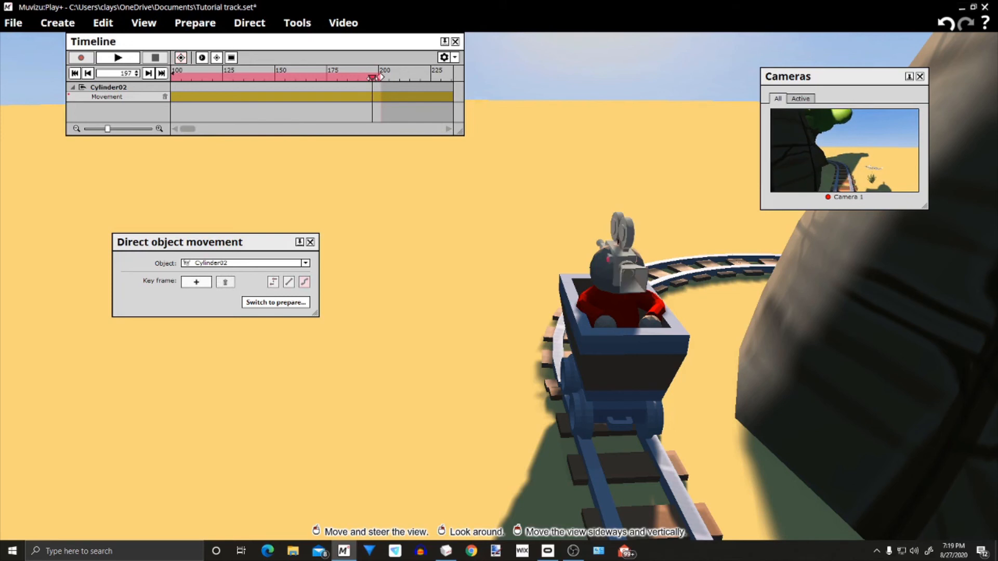
{"action": "left_click", "coordinate": [198, 284]}
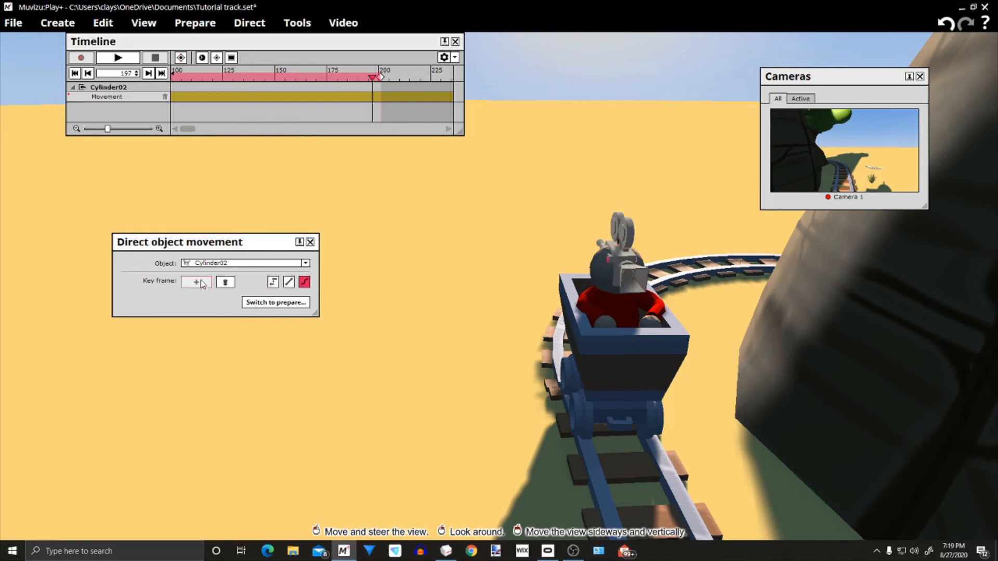
{"action": "left_click", "coordinate": [180, 58]}
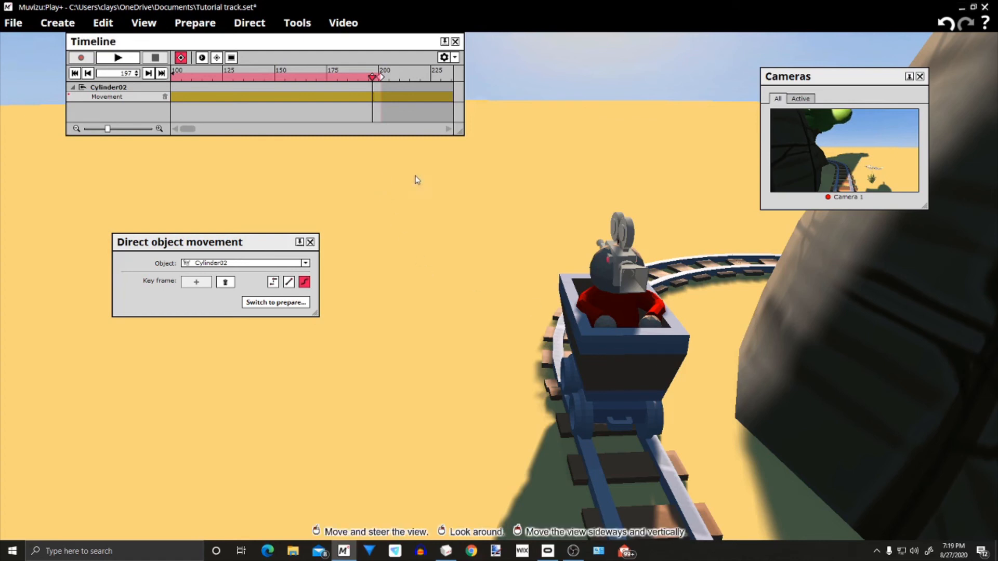
Move the cart at frame 197 to the straight track on the opposite side of the large rock
{"action": "left_click", "coordinate": [608, 354]}
{"action": "left_click_drag", "start_coordinate": [447, 322], "coordinate": [489, 296]}
{"action": "right_click_drag", "start_coordinate": [489, 296], "coordinate": [489, 338]}
{"action": "left_click_drag", "start_coordinate": [489, 337], "coordinate": [512, 338]}
{"action": "left_click_drag", "start_coordinate": [391, 349], "coordinate": [653, 378]}
{"action": "mouse_move", "coordinate": [725, 411]}
{"action": "left_mouse_down"}
{"action": "mouse_move", "coordinate": [743, 364]}
{"action": "mouse_move", "coordinate": [724, 411]}
{"action": "left_mouse_up"}
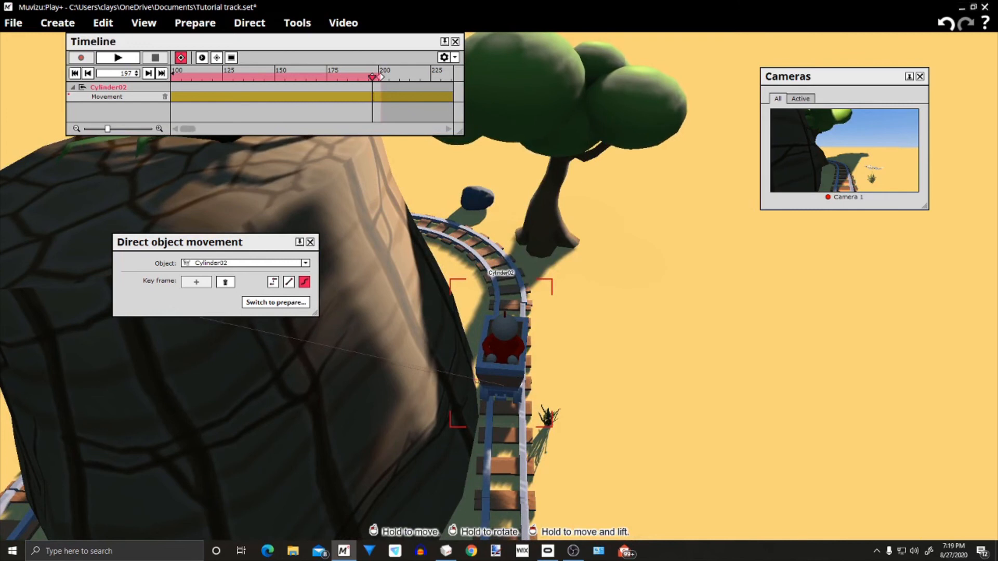
Rotate the cart to face along the straight rails and centre its wheels on the track, checking from the side and behind
{"action": "right_click_drag", "start_coordinate": [503, 359], "coordinate": [474, 358]}
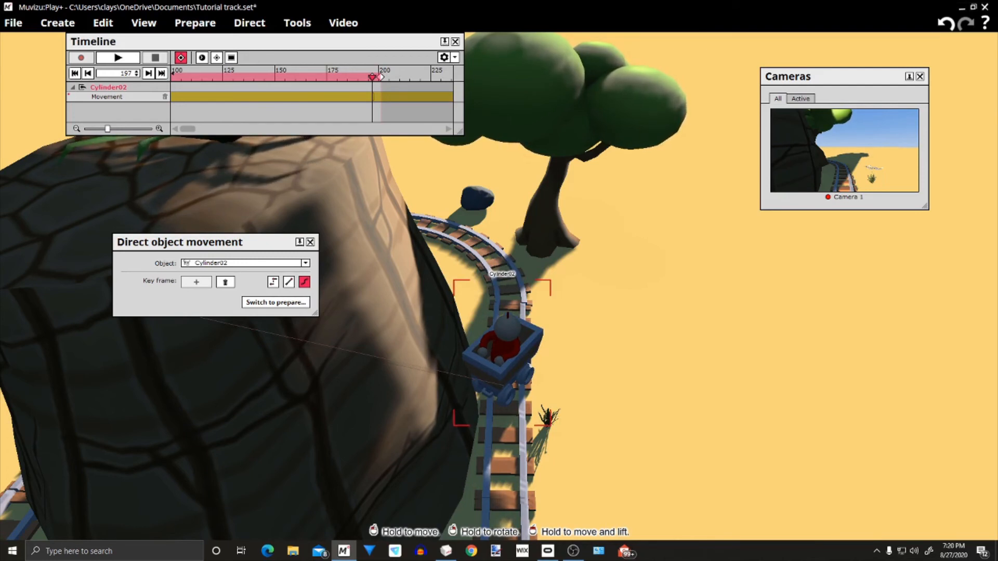
{"action": "mouse_move", "coordinate": [502, 354]}
{"action": "right_mouse_down"}
{"action": "mouse_move", "coordinate": [530, 353]}
{"action": "mouse_move", "coordinate": [489, 354]}
{"action": "mouse_move", "coordinate": [505, 354]}
{"action": "right_mouse_up"}
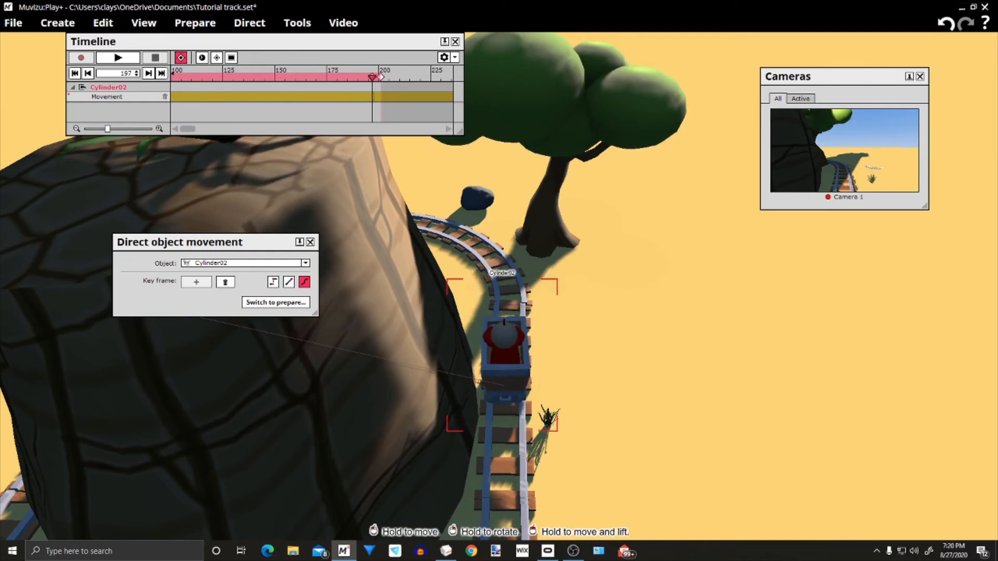
{"action": "left_click_drag", "start_coordinate": [504, 354], "coordinate": [505, 356]}
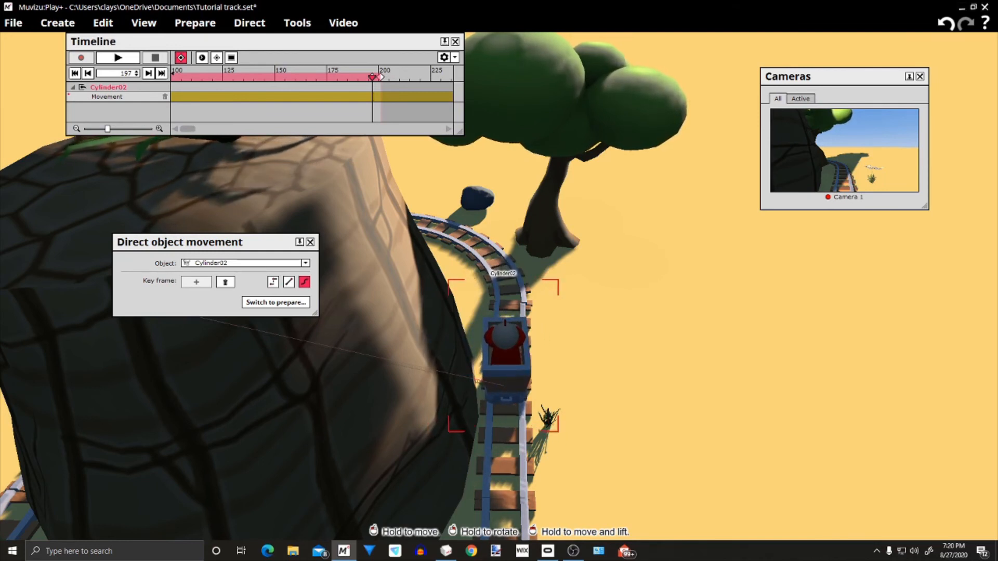
{"action": "left_click_drag", "start_coordinate": [598, 353], "coordinate": [612, 286]}
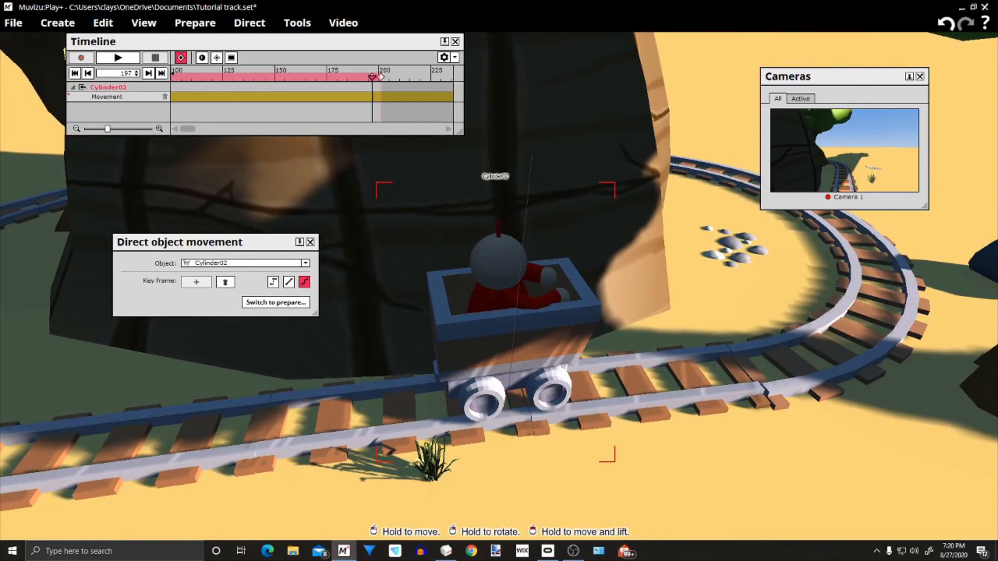
{"action": "left_click_drag", "start_coordinate": [644, 474], "coordinate": [581, 411]}
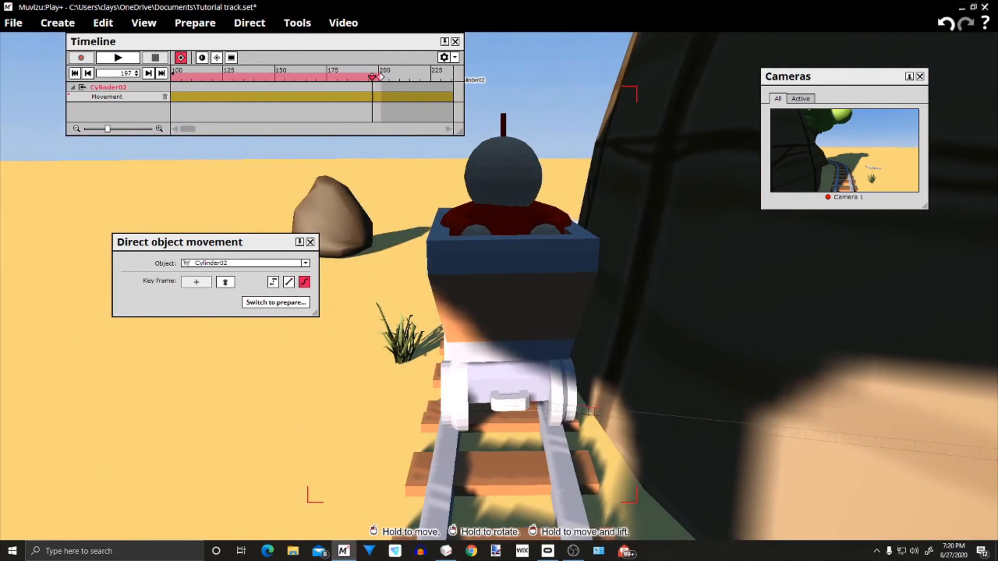
{"action": "right_click_drag", "start_coordinate": [581, 410], "coordinate": [581, 420]}
{"action": "left_click_drag", "start_coordinate": [613, 385], "coordinate": [115, 242]}
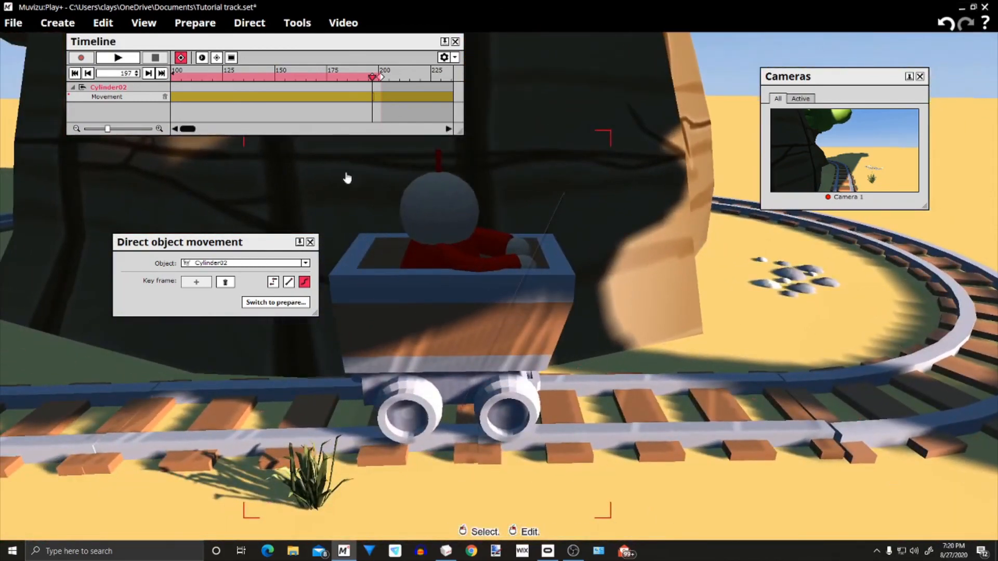
Add a movement key frame and a cue point for the cart at frame 96
{"action": "left_click_drag", "start_coordinate": [523, 473], "coordinate": [548, 346]}
{"action": "left_click_drag", "start_coordinate": [321, 449], "coordinate": [203, 431]}
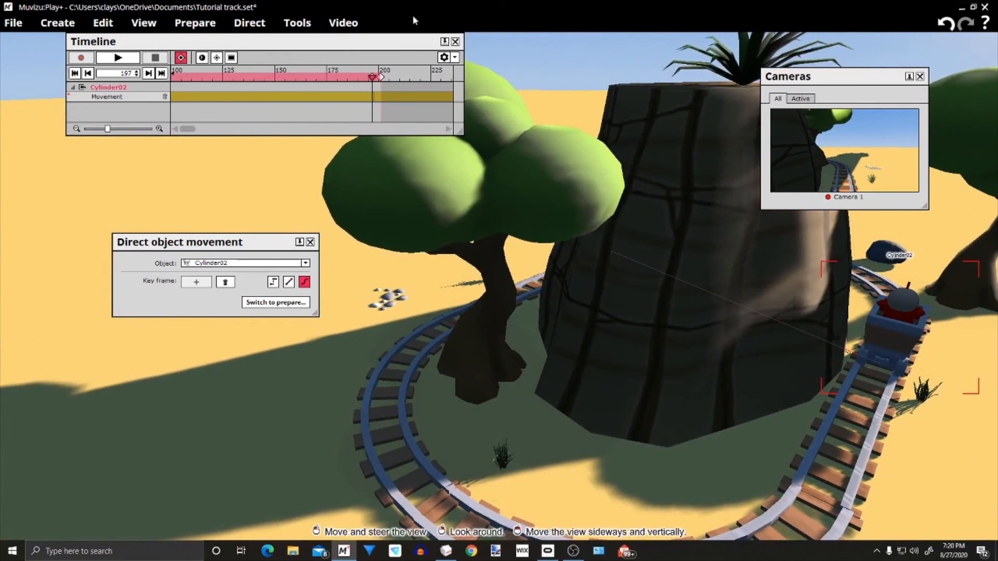
{"action": "mouse_move", "coordinate": [372, 78]}
{"action": "left_mouse_down"}
{"action": "mouse_move", "coordinate": [162, 79]}
{"action": "mouse_move", "coordinate": [188, 83]}
{"action": "left_mouse_up"}
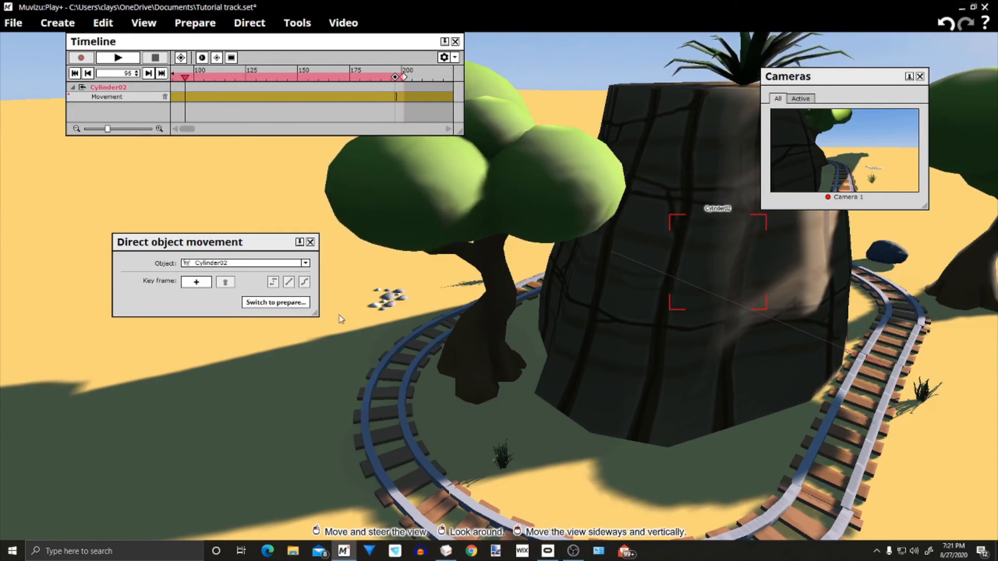
{"action": "middle_click_drag", "start_coordinate": [364, 277], "coordinate": [378, 283]}
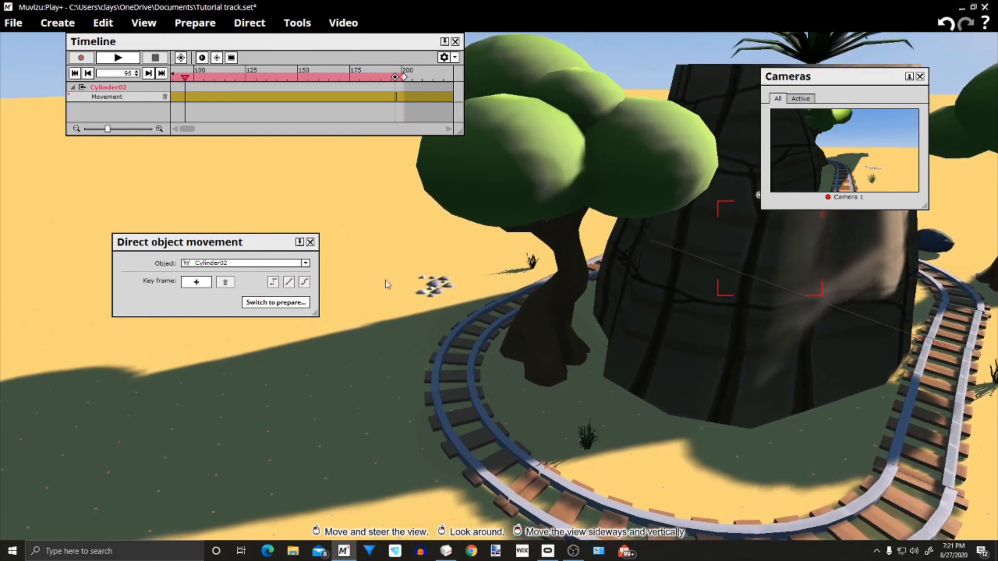
{"action": "left_click", "coordinate": [199, 282]}
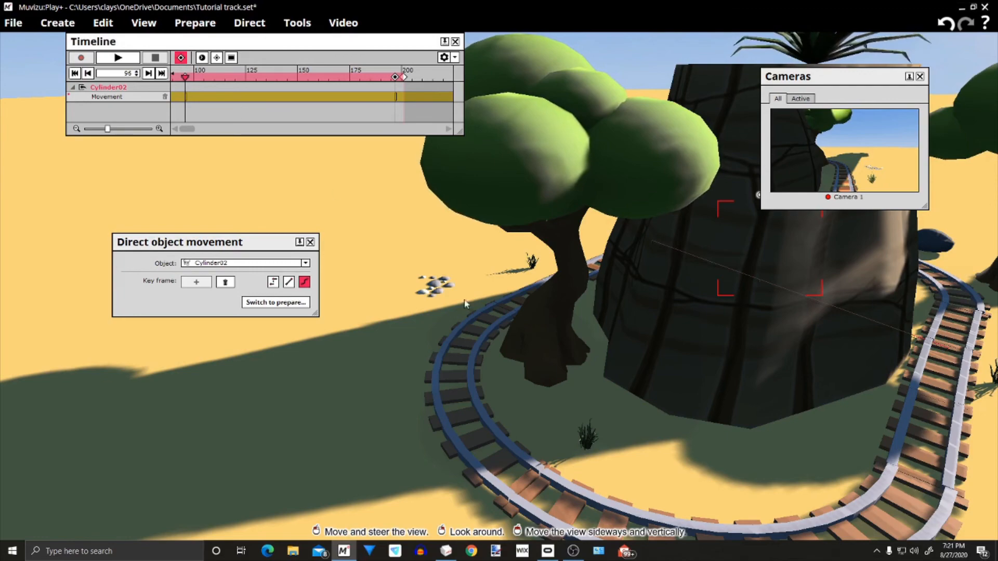
Move the cart at frame 96 onto the curved track beside the tree and turn it to follow the rails
{"action": "left_click_drag", "start_coordinate": [574, 409], "coordinate": [608, 258]}
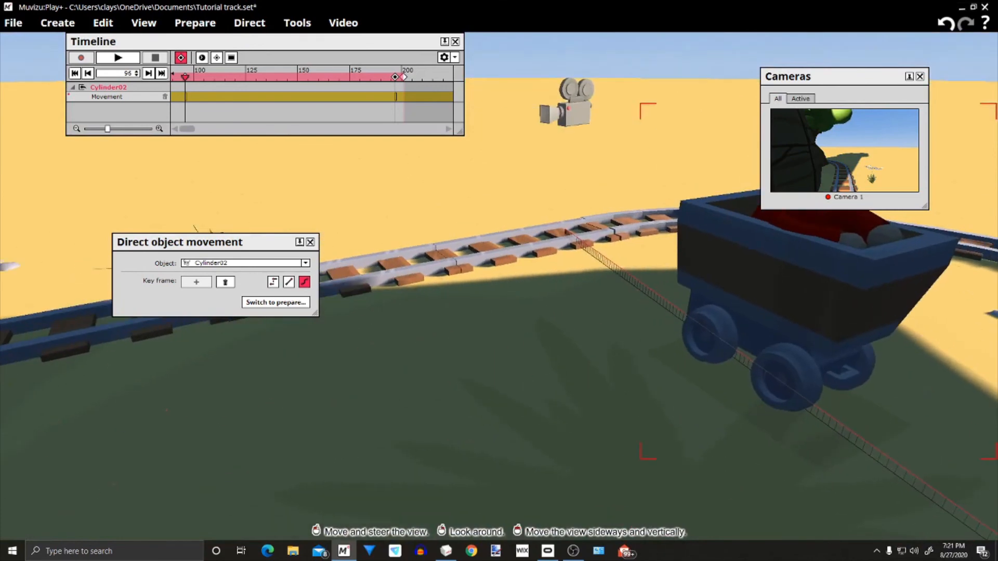
{"action": "left_click_drag", "start_coordinate": [828, 278], "coordinate": [513, 208]}
{"action": "left_click_drag", "start_coordinate": [586, 326], "coordinate": [525, 400]}
{"action": "left_click_drag", "start_coordinate": [408, 310], "coordinate": [460, 263]}
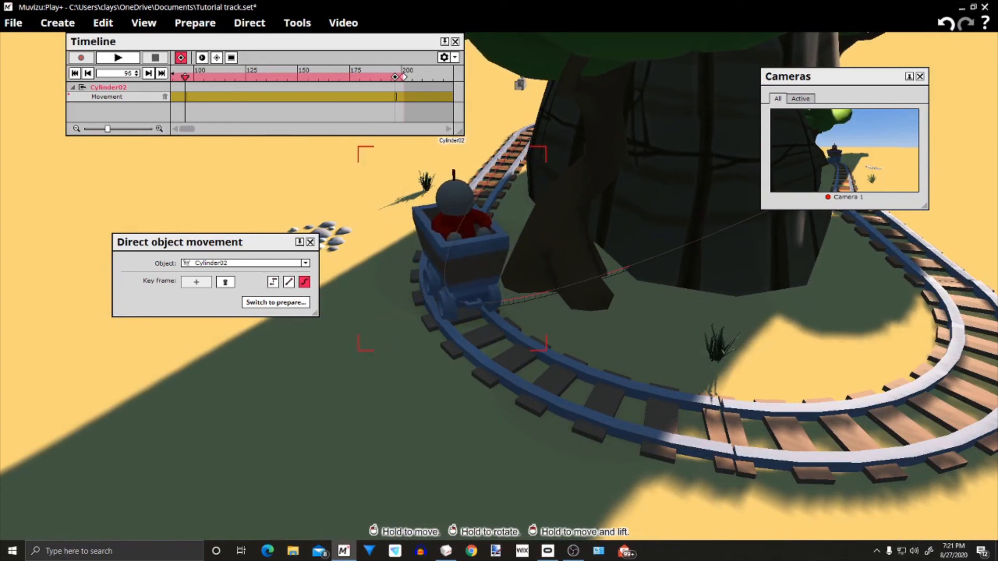
{"action": "left_click_drag", "start_coordinate": [461, 260], "coordinate": [462, 268]}
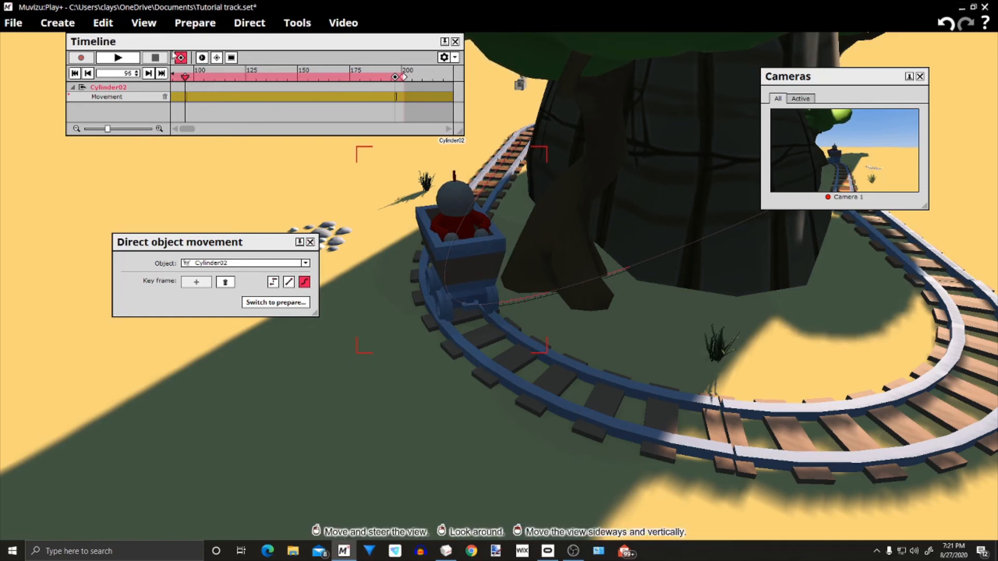
Add a movement key frame and a cue point for the cart at frame 145
{"action": "right_click_drag", "start_coordinate": [375, 417], "coordinate": [507, 355]}
{"action": "right_click_drag", "start_coordinate": [699, 325], "coordinate": [750, 397]}
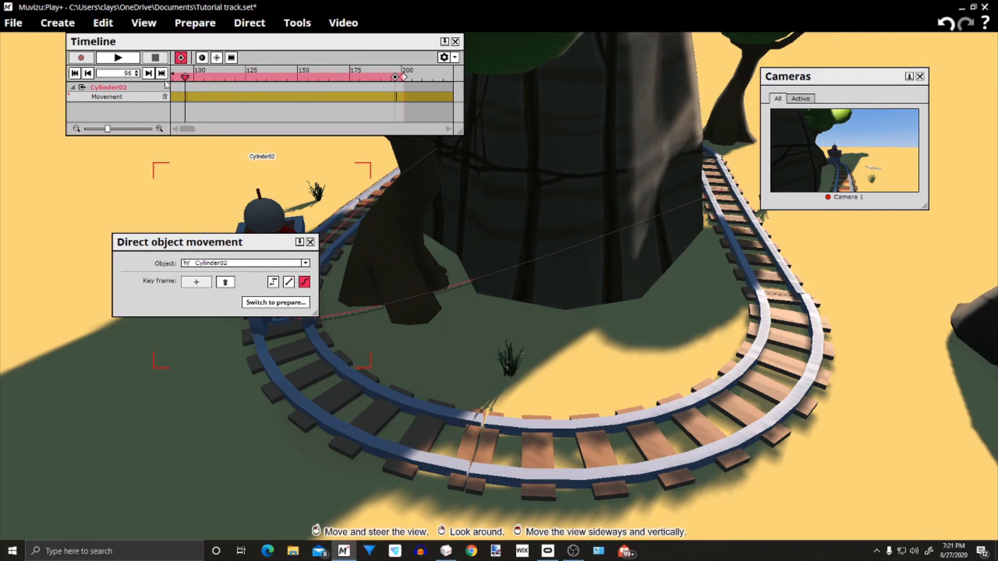
{"action": "left_click_drag", "start_coordinate": [185, 77], "coordinate": [273, 77]}
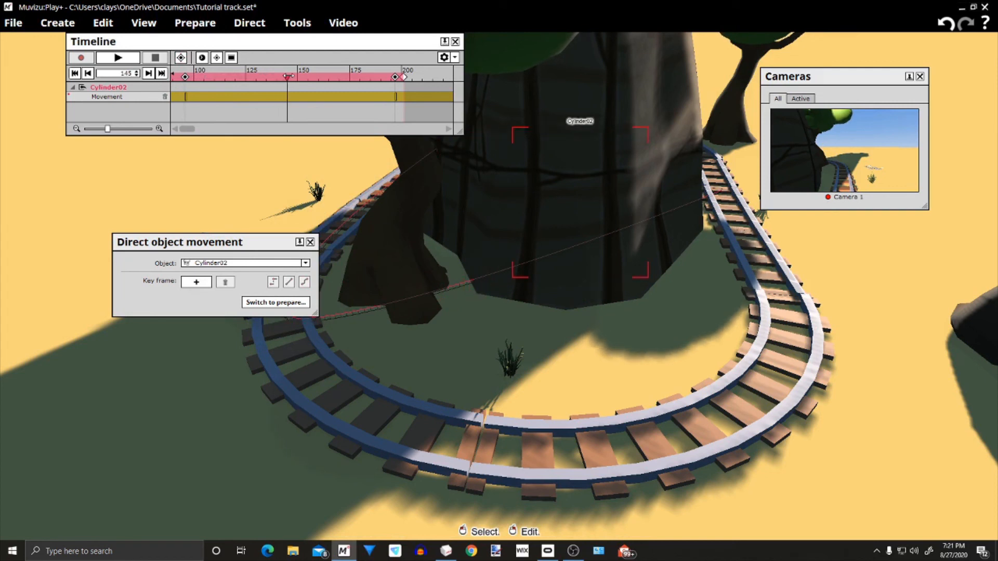
{"action": "left_click", "coordinate": [195, 282]}
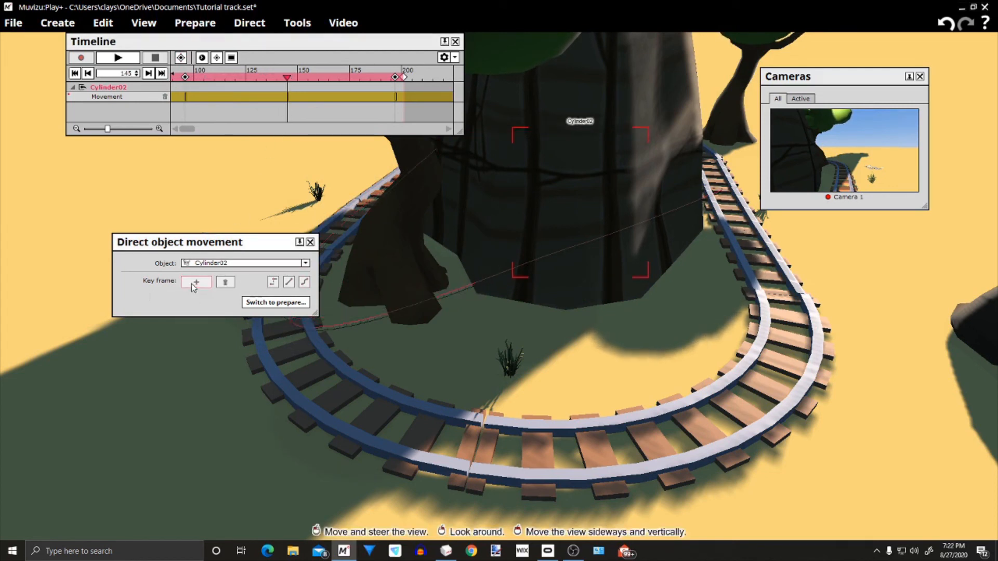
{"action": "left_click", "coordinate": [184, 58]}
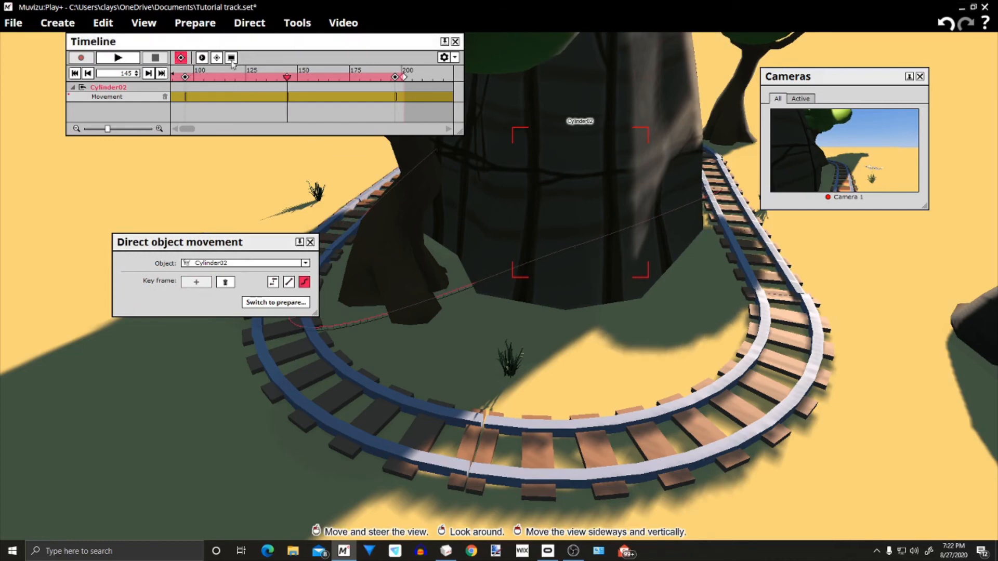
Move the cart at frame 145 onto the bend leading into the far straight and align it with the rails
{"action": "left_click_drag", "start_coordinate": [507, 276], "coordinate": [655, 271]}
{"action": "left_click_drag", "start_coordinate": [550, 465], "coordinate": [728, 102]}
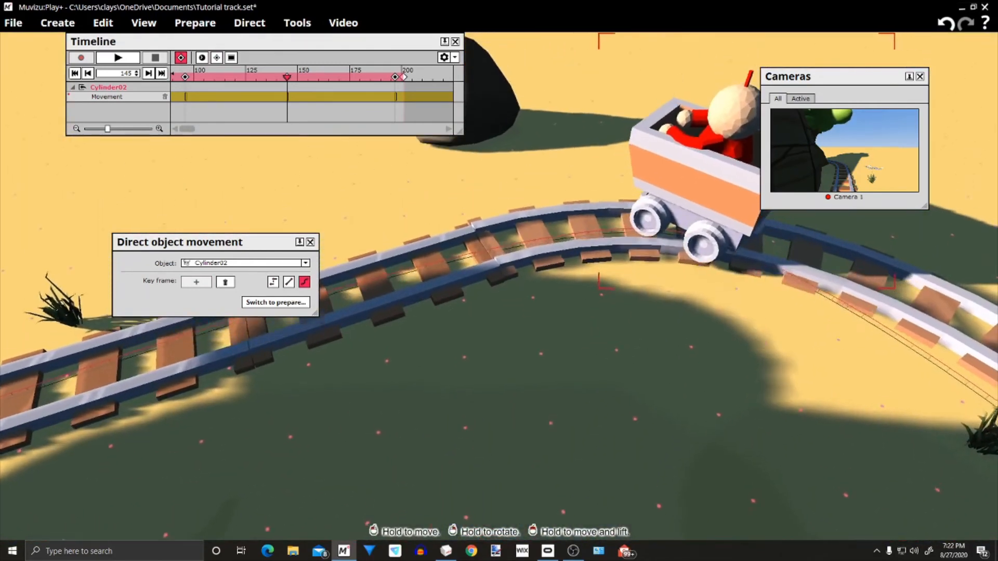
{"action": "left_click_drag", "start_coordinate": [598, 332], "coordinate": [634, 428]}
{"action": "left_click_drag", "start_coordinate": [717, 282], "coordinate": [654, 341]}
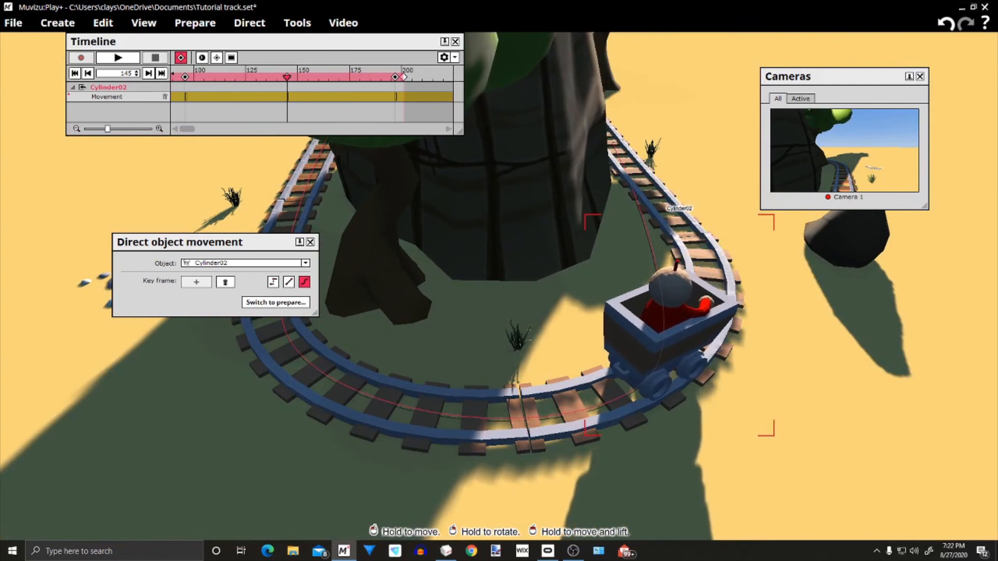
{"action": "left_click_drag", "start_coordinate": [659, 333], "coordinate": [659, 335]}
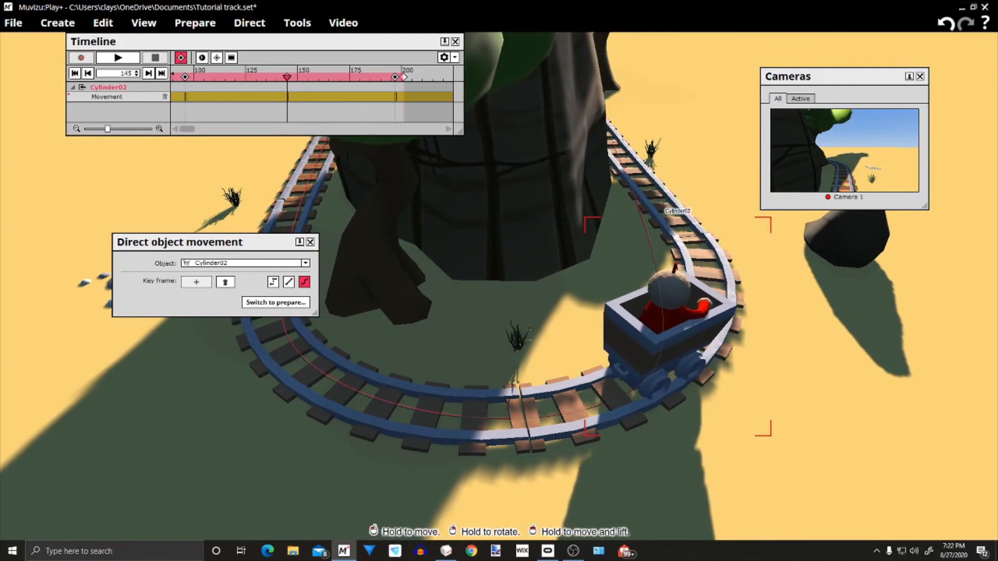
Add a movement key frame and a cue point for the cart at frame 163
{"action": "left_click_drag", "start_coordinate": [751, 448], "coordinate": [814, 436]}
{"action": "right_click_drag", "start_coordinate": [639, 395], "coordinate": [650, 394]}
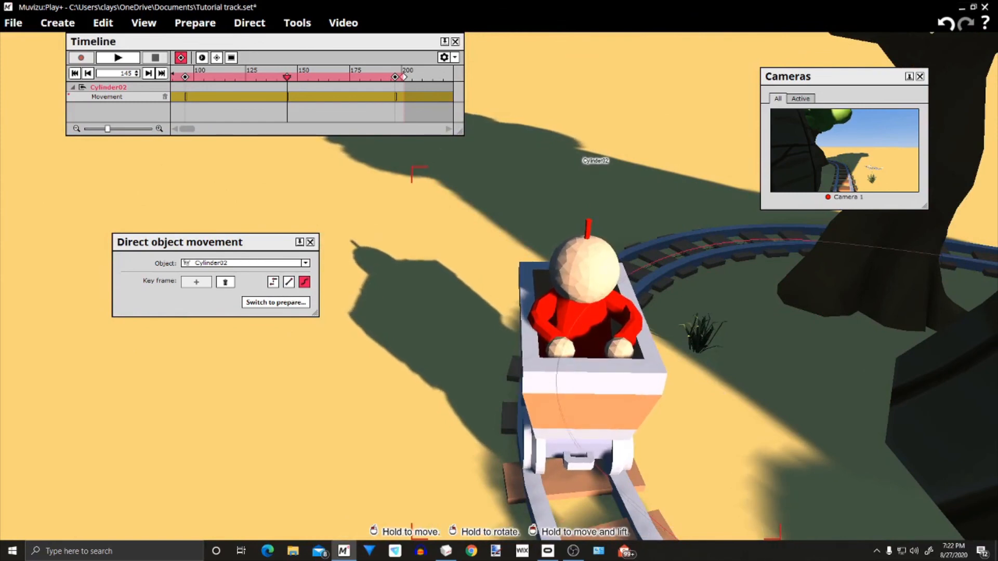
{"action": "mouse_move", "coordinate": [455, 435]}
{"action": "left_mouse_down"}
{"action": "mouse_move", "coordinate": [456, 446]}
{"action": "mouse_move", "coordinate": [470, 443]}
{"action": "left_mouse_up"}
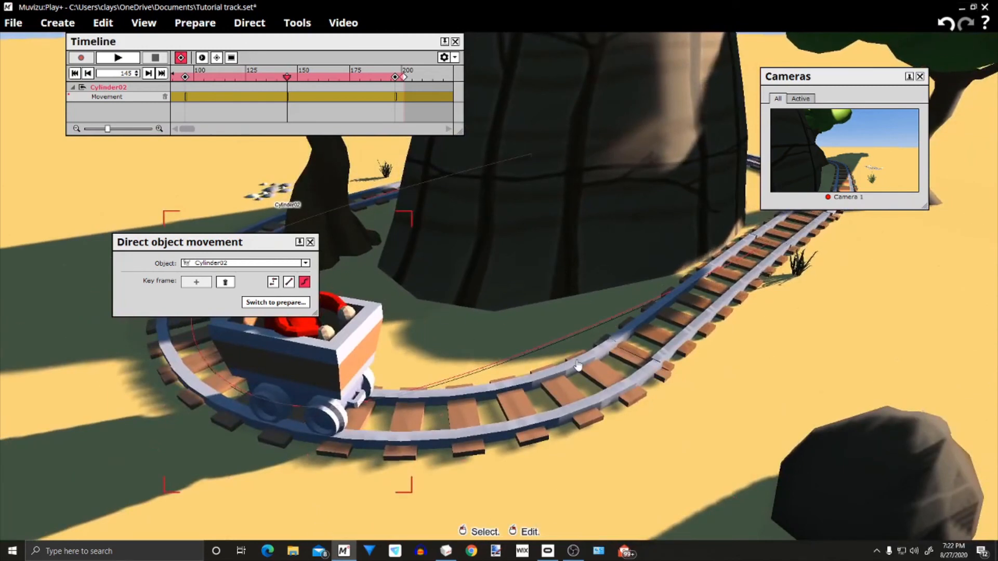
{"action": "left_click_drag", "start_coordinate": [287, 89], "coordinate": [325, 92]}
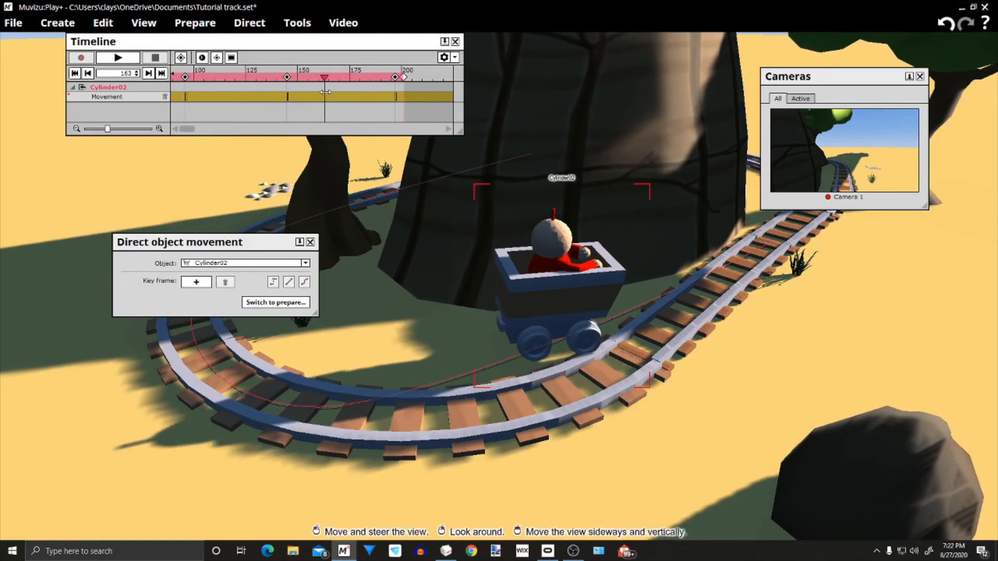
{"action": "left_click", "coordinate": [197, 282]}
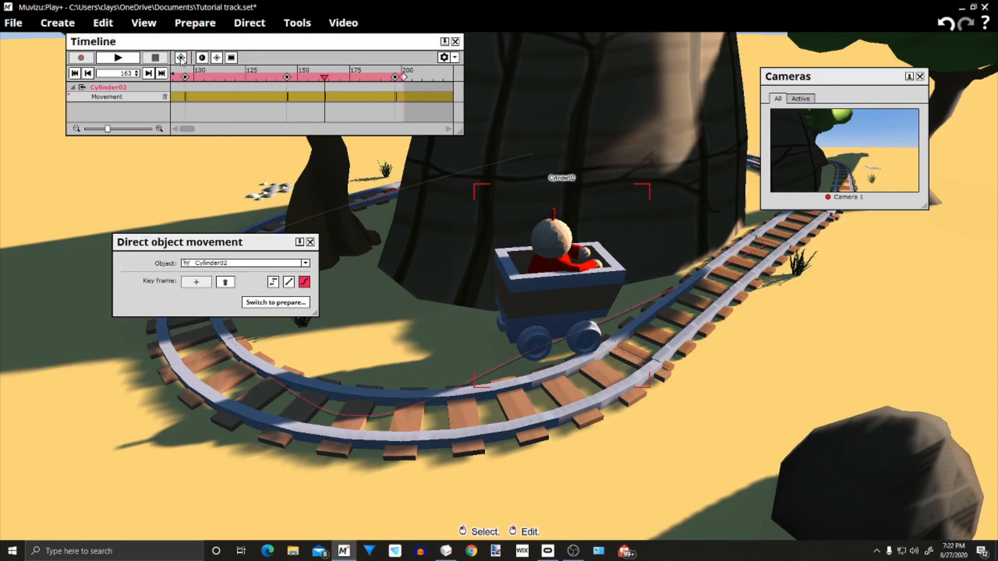
Move the cart at frame 163 onto the rails where the bend meets the far straight and turn it to follow them
{"action": "left_click_drag", "start_coordinate": [552, 275], "coordinate": [575, 298]}
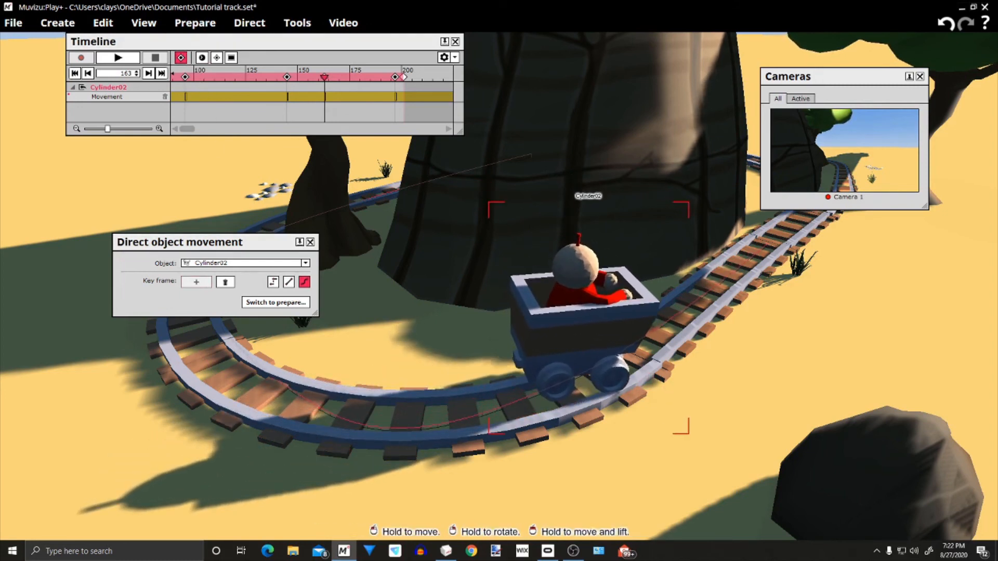
{"action": "right_click_drag", "start_coordinate": [576, 313], "coordinate": [614, 313]}
{"action": "left_click_drag", "start_coordinate": [582, 317], "coordinate": [590, 319]}
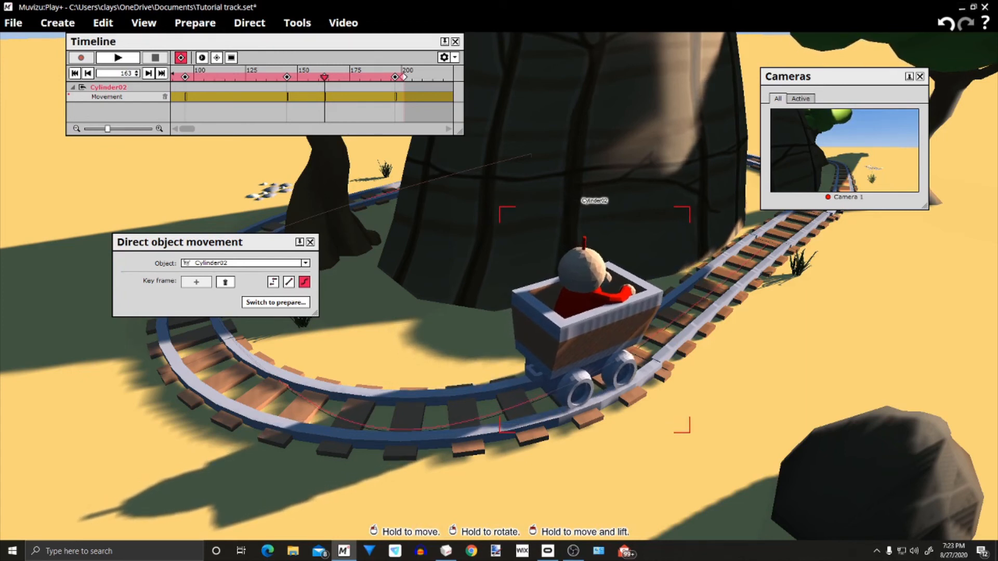
{"action": "left_click_drag", "start_coordinate": [590, 319], "coordinate": [590, 317]}
{"action": "right_click_drag", "start_coordinate": [591, 332], "coordinate": [509, 313]}
{"action": "left_click_drag", "start_coordinate": [509, 312], "coordinate": [457, 293]}
{"action": "left_click_drag", "start_coordinate": [660, 424], "coordinate": [629, 427]}
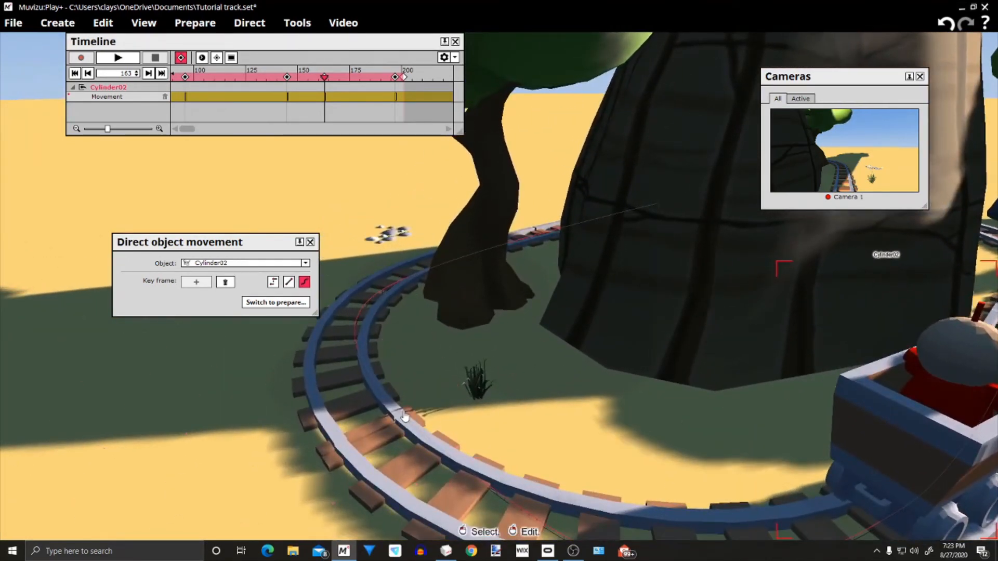
{"action": "left_click_drag", "start_coordinate": [494, 419], "coordinate": [472, 395]}
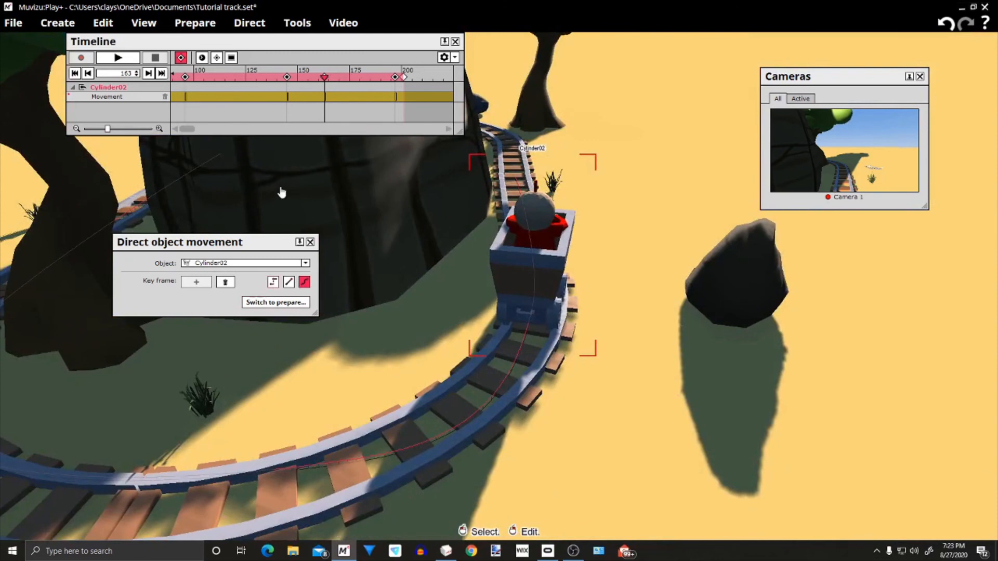
Add a movement key frame and a cue point for the cart at frame 120
{"action": "left_click_drag", "start_coordinate": [325, 81], "coordinate": [236, 104]}
{"action": "right_click_drag", "start_coordinate": [365, 345], "coordinate": [334, 370]}
{"action": "left_click_drag", "start_coordinate": [334, 371], "coordinate": [334, 365]}
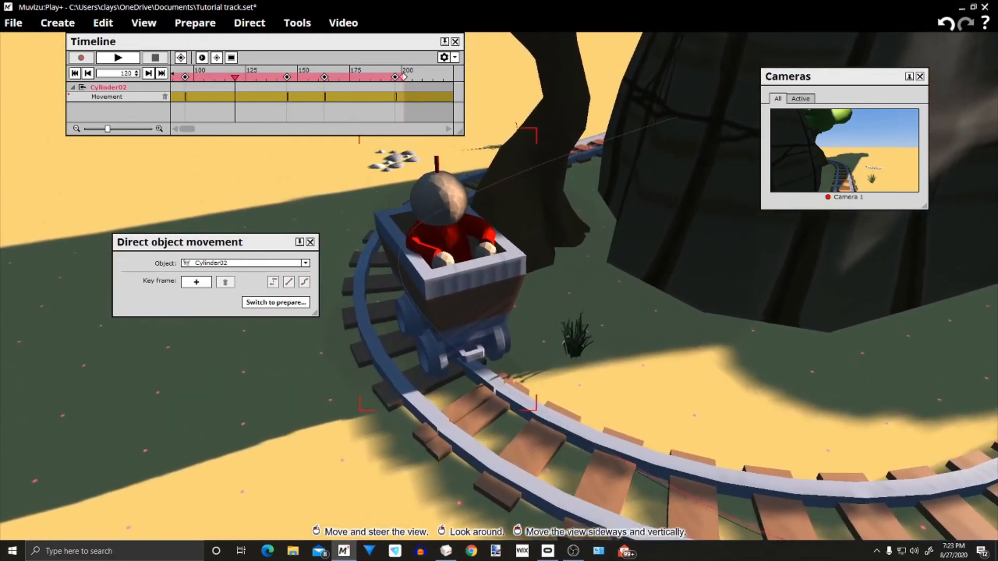
{"action": "left_click", "coordinate": [193, 283]}
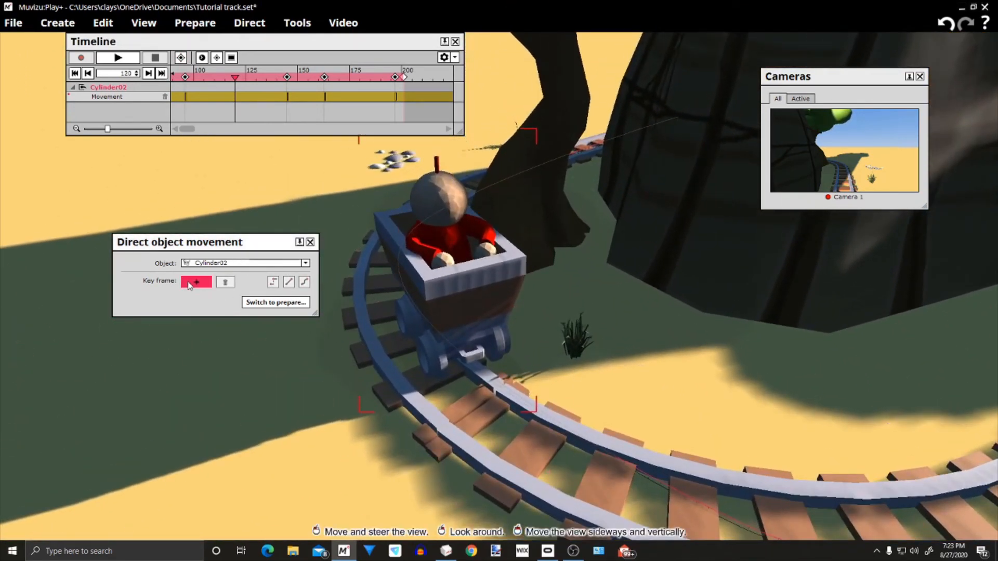
{"action": "left_click", "coordinate": [181, 57]}
Move the cart at frame 120 onto the curved rails near the grass tuft and rotate it along the track
{"action": "left_click_drag", "start_coordinate": [473, 273], "coordinate": [442, 297]}
{"action": "right_click_drag", "start_coordinate": [443, 314], "coordinate": [461, 313]}
{"action": "right_click_drag", "start_coordinate": [582, 346], "coordinate": [541, 343]}
{"action": "right_click_drag", "start_coordinate": [525, 240], "coordinate": [546, 254]}
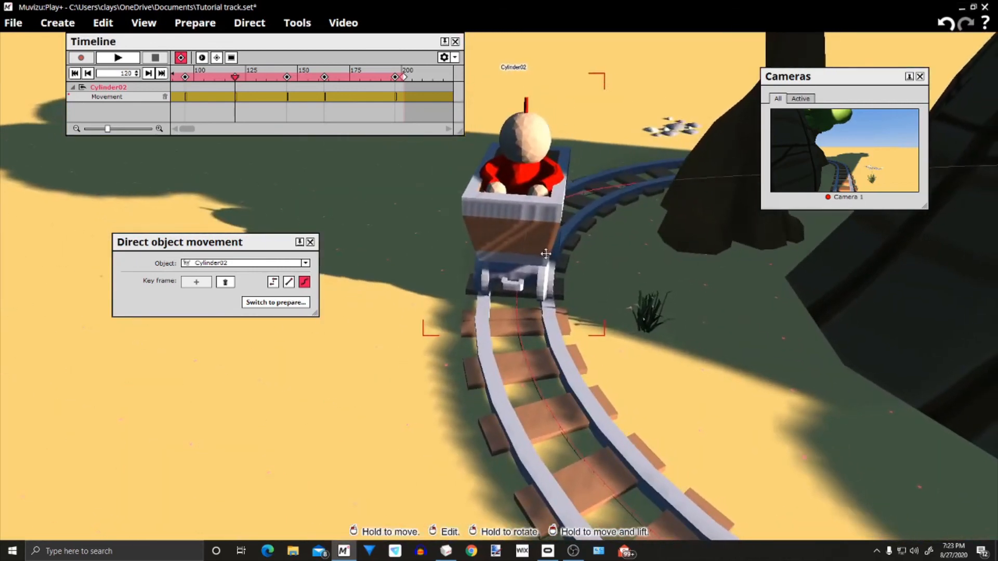
Add a movement key frame and a cue point for the cart at frame 67
{"action": "right_click_drag", "start_coordinate": [598, 291], "coordinate": [732, 195]}
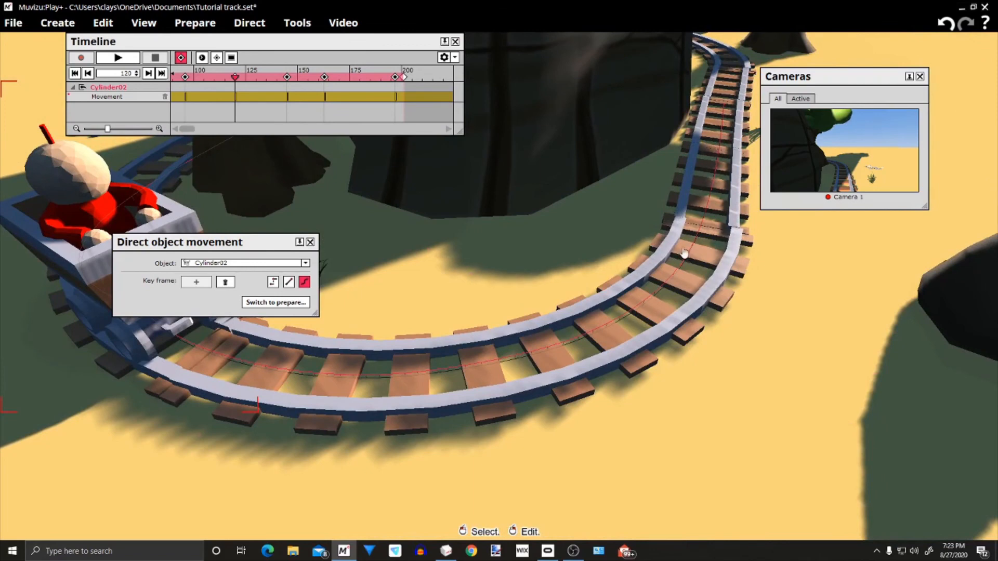
{"action": "mouse_move", "coordinate": [550, 350]}
{"action": "left_mouse_down"}
{"action": "mouse_move", "coordinate": [457, 376]}
{"action": "mouse_move", "coordinate": [353, 382]}
{"action": "mouse_move", "coordinate": [364, 418]}
{"action": "left_mouse_up"}
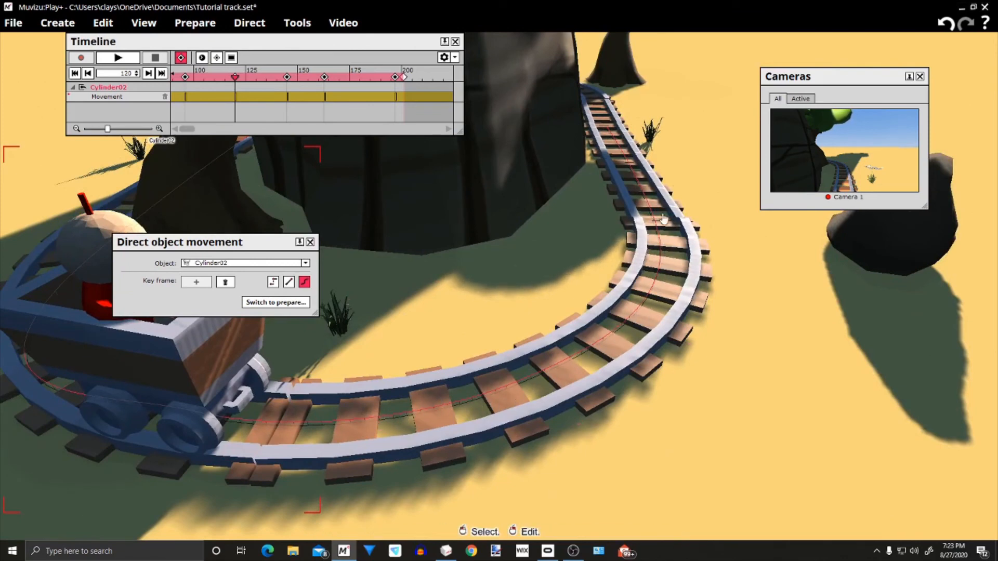
{"action": "right_click_drag", "start_coordinate": [488, 287], "coordinate": [336, 240]}
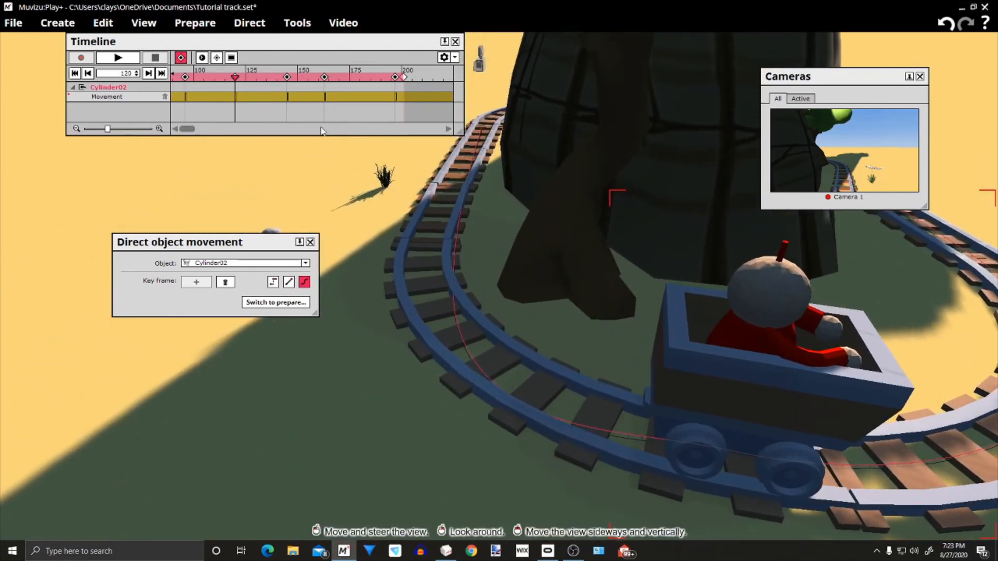
{"action": "scroll", "coordinate": [318, 136], "scroll_direction": "up", "scroll_amount": 2}
{"action": "left_click_drag", "start_coordinate": [340, 77], "coordinate": [228, 76]}
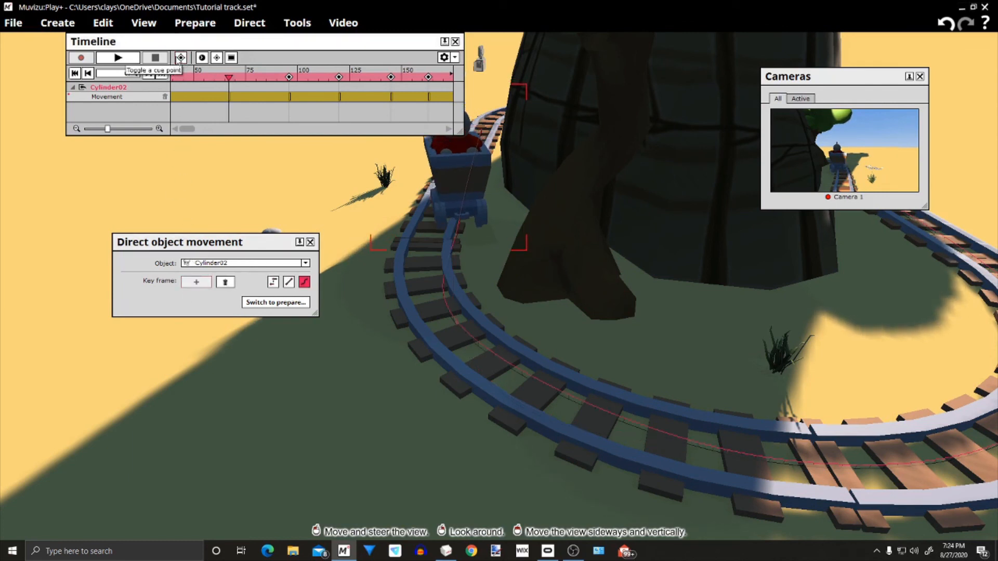
Centre the cart at frame 67 on the rails where the first straight enters the bend and rotate it to match the track
{"action": "left_click_drag", "start_coordinate": [471, 183], "coordinate": [445, 183]}
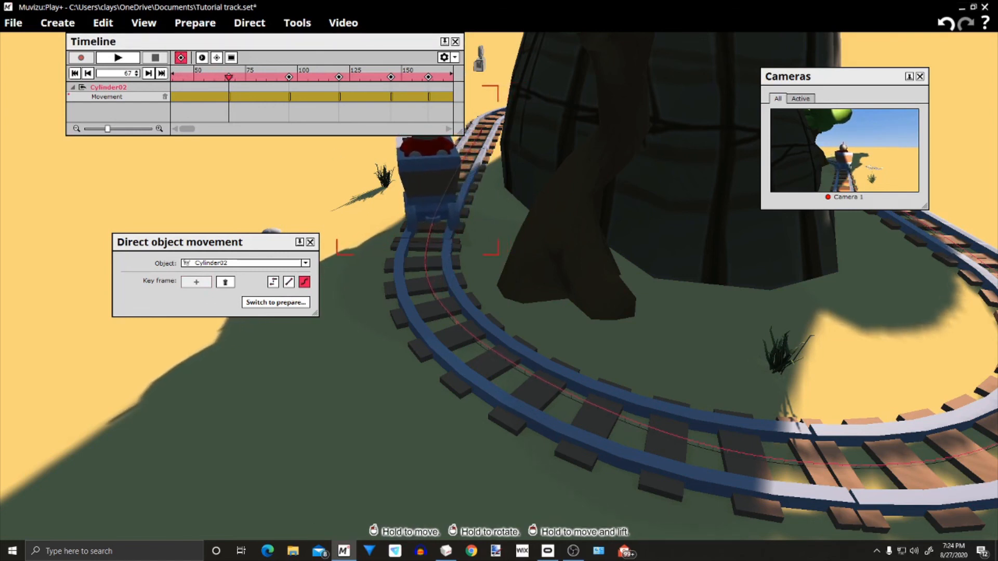
{"action": "mouse_move", "coordinate": [727, 349]}
{"action": "left_mouse_down"}
{"action": "mouse_move", "coordinate": [642, 333]}
{"action": "mouse_move", "coordinate": [716, 333]}
{"action": "mouse_move", "coordinate": [715, 341]}
{"action": "left_mouse_up"}
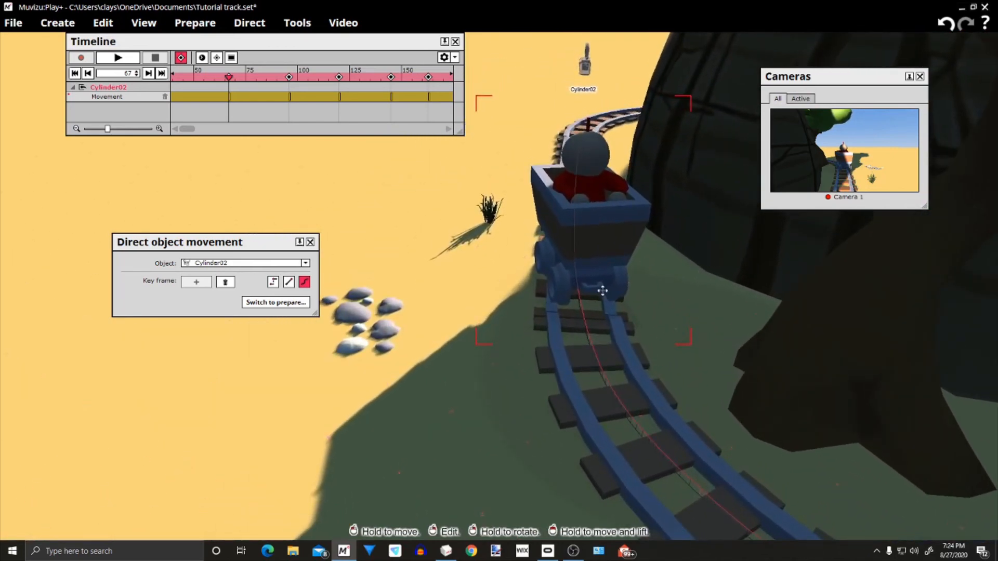
{"action": "right_click_drag", "start_coordinate": [592, 234], "coordinate": [564, 234]}
{"action": "right_click_drag", "start_coordinate": [516, 379], "coordinate": [624, 364]}
{"action": "left_click_drag", "start_coordinate": [510, 387], "coordinate": [391, 315]}
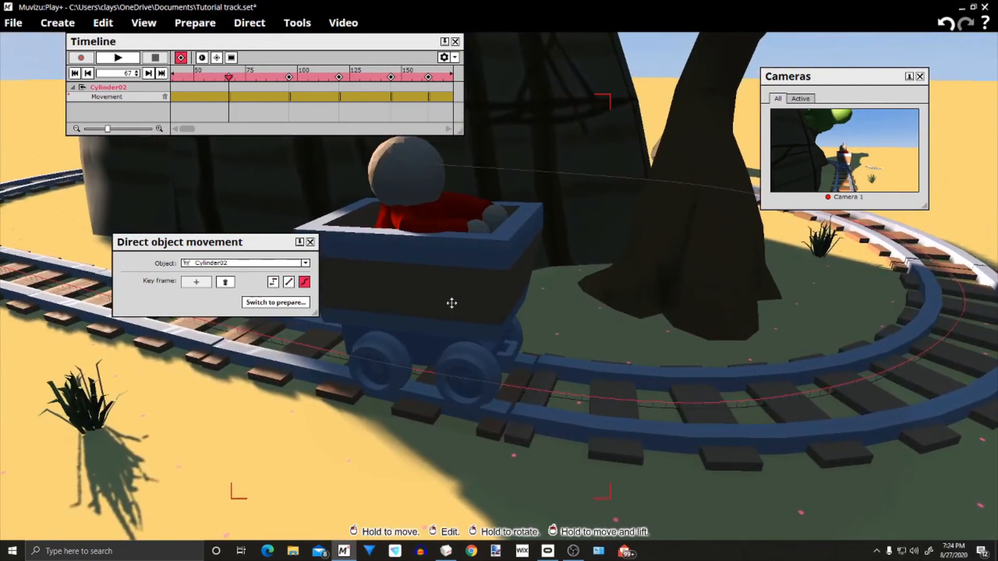
{"action": "right_click_drag", "start_coordinate": [390, 315], "coordinate": [404, 315]}
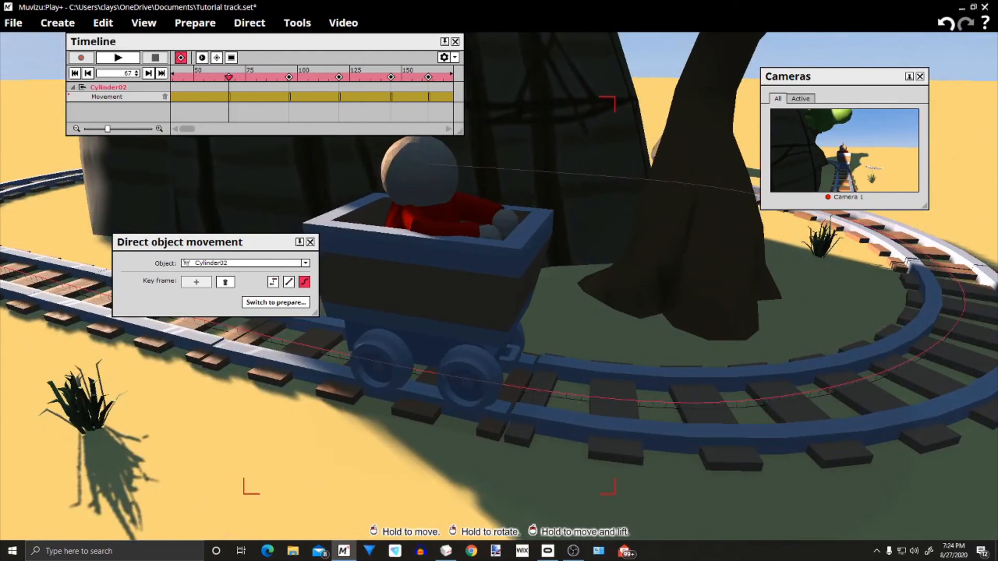
{"action": "mouse_move", "coordinate": [530, 332]}
{"action": "left_mouse_down"}
{"action": "mouse_move", "coordinate": [608, 305]}
{"action": "mouse_move", "coordinate": [541, 306]}
{"action": "mouse_move", "coordinate": [530, 333]}
{"action": "mouse_move", "coordinate": [597, 374]}
{"action": "mouse_move", "coordinate": [525, 323]}
{"action": "mouse_move", "coordinate": [535, 321]}
{"action": "left_mouse_up"}
Add a movement key frame and a cue point for the cart at frame 110
{"action": "left_click_drag", "start_coordinate": [230, 78], "coordinate": [318, 115]}
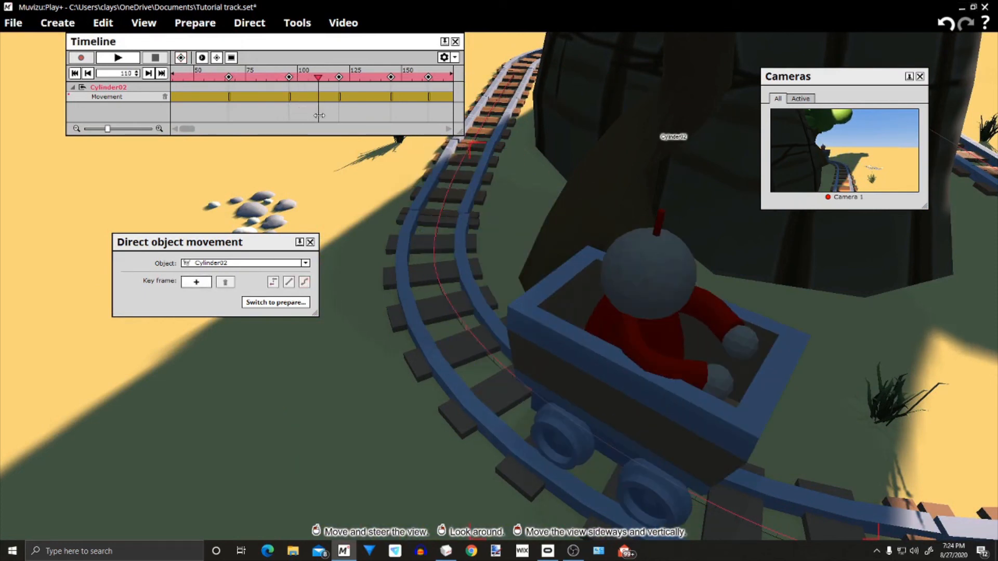
{"action": "left_click_drag", "start_coordinate": [359, 207], "coordinate": [410, 253]}
{"action": "mouse_move", "coordinate": [336, 389]}
{"action": "left_mouse_down"}
{"action": "mouse_move", "coordinate": [296, 386]}
{"action": "mouse_move", "coordinate": [335, 389]}
{"action": "left_mouse_up"}
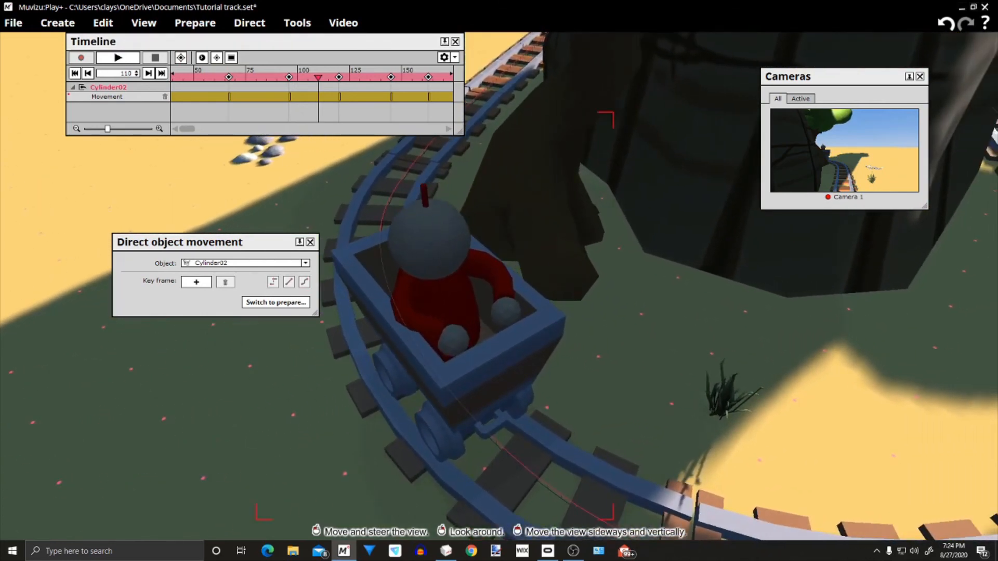
{"action": "left_click", "coordinate": [196, 282]}
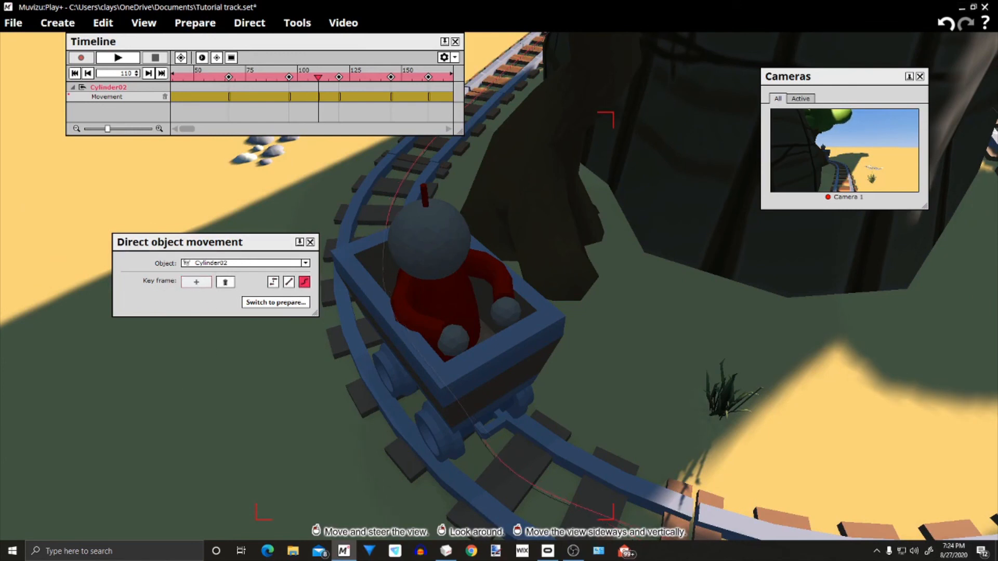
{"action": "left_click_drag", "start_coordinate": [457, 452], "coordinate": [403, 460]}
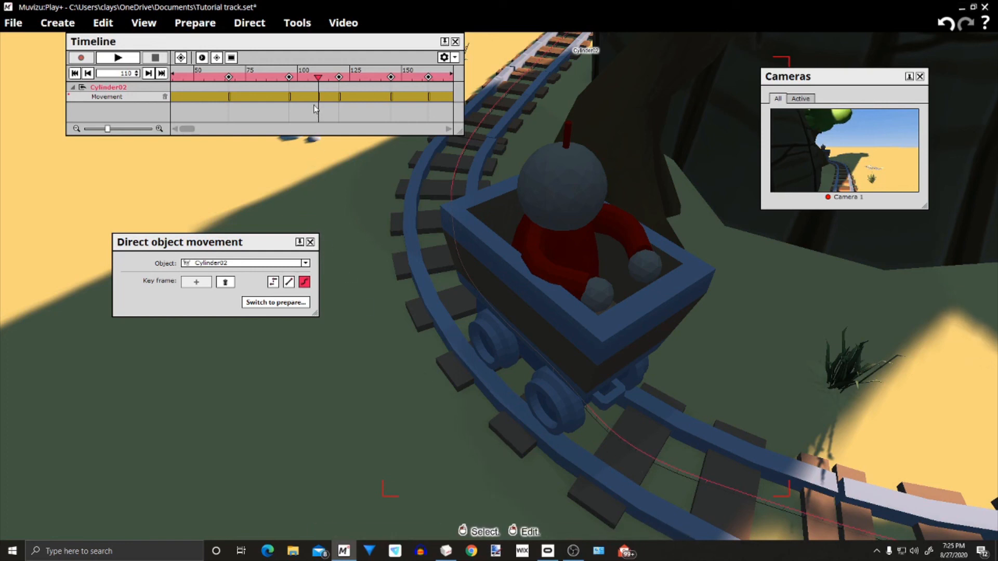
{"action": "left_click", "coordinate": [181, 57]}
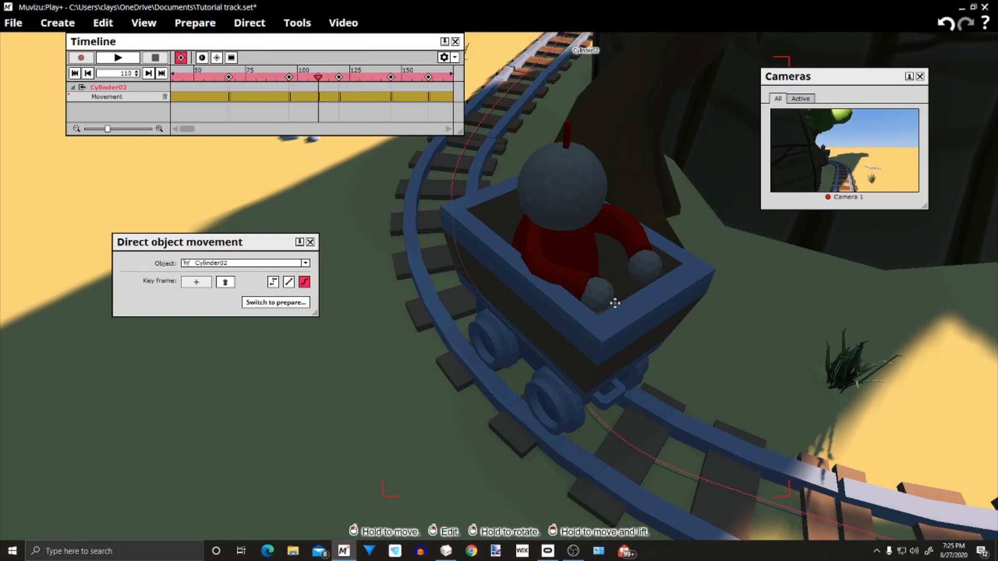
Shift the cart at frame 110 outward onto the centre of the curved rails beside the tree
{"action": "left_click_drag", "start_coordinate": [613, 299], "coordinate": [574, 300]}
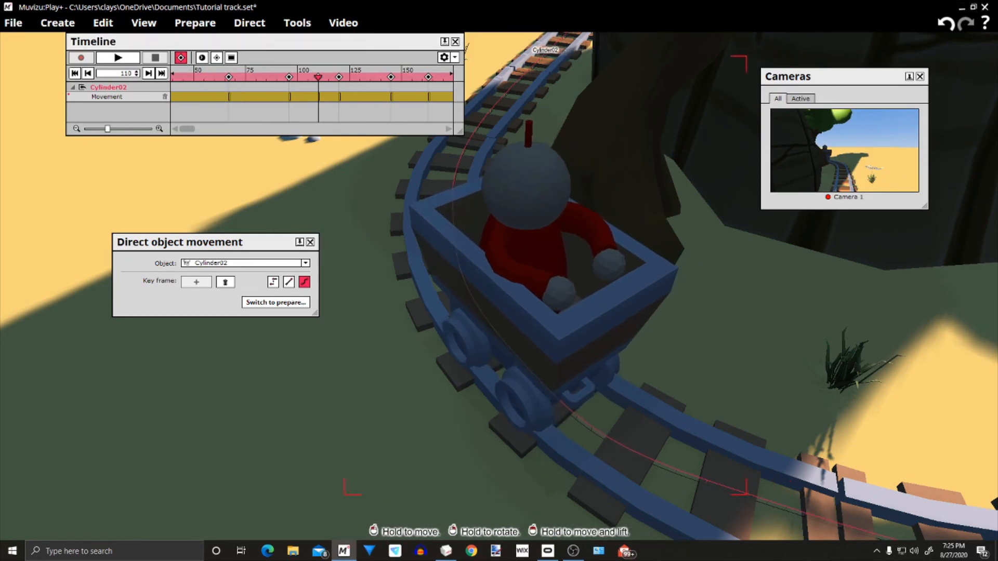
{"action": "middle_click_drag", "start_coordinate": [468, 416], "coordinate": [608, 439]}
{"action": "left_click_drag", "start_coordinate": [520, 364], "coordinate": [463, 437]}
{"action": "middle_click_drag", "start_coordinate": [462, 436], "coordinate": [504, 416]}
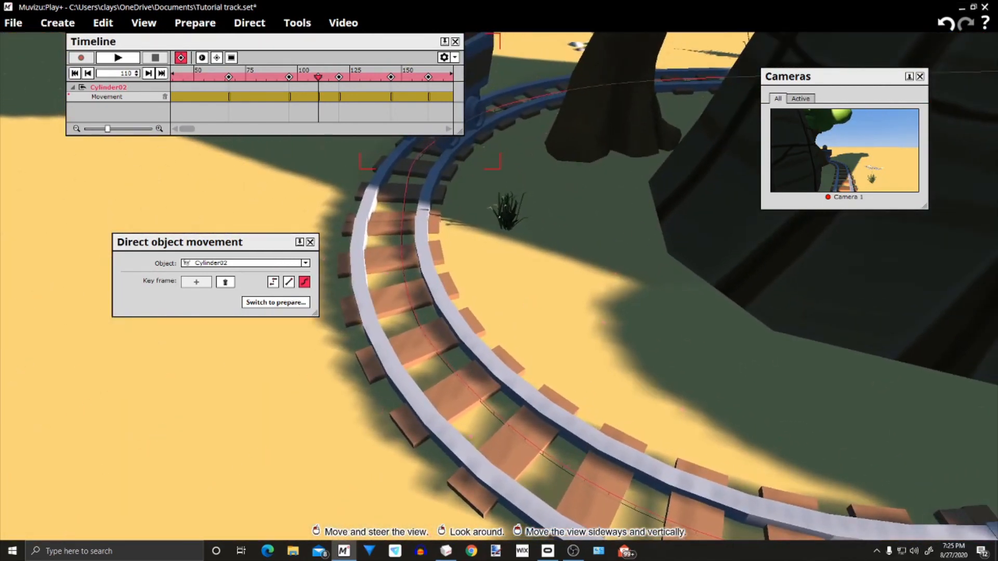
Scrub the timeline to frame 130 to check how the cart travels around the bend
{"action": "left_click_drag", "start_coordinate": [324, 84], "coordinate": [360, 151]}
{"action": "middle_click_drag", "start_coordinate": [612, 261], "coordinate": [571, 253]}
{"action": "right_click_drag", "start_coordinate": [571, 253], "coordinate": [648, 260]}
{"action": "middle_click_drag", "start_coordinate": [647, 260], "coordinate": [546, 260]}
{"action": "right_click_drag", "start_coordinate": [546, 260], "coordinate": [619, 263]}
{"action": "middle_click_drag", "start_coordinate": [619, 263], "coordinate": [512, 260]}
{"action": "right_click_drag", "start_coordinate": [512, 260], "coordinate": [491, 224]}
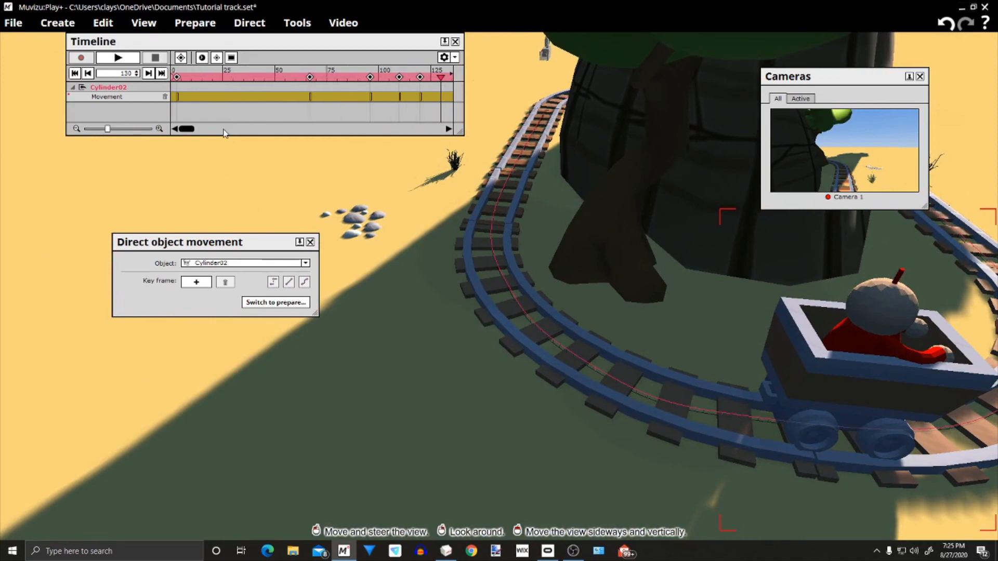
Play the animation from frame 3 and follow the cart around the track to its end
{"action": "left_click", "coordinate": [190, 77]}
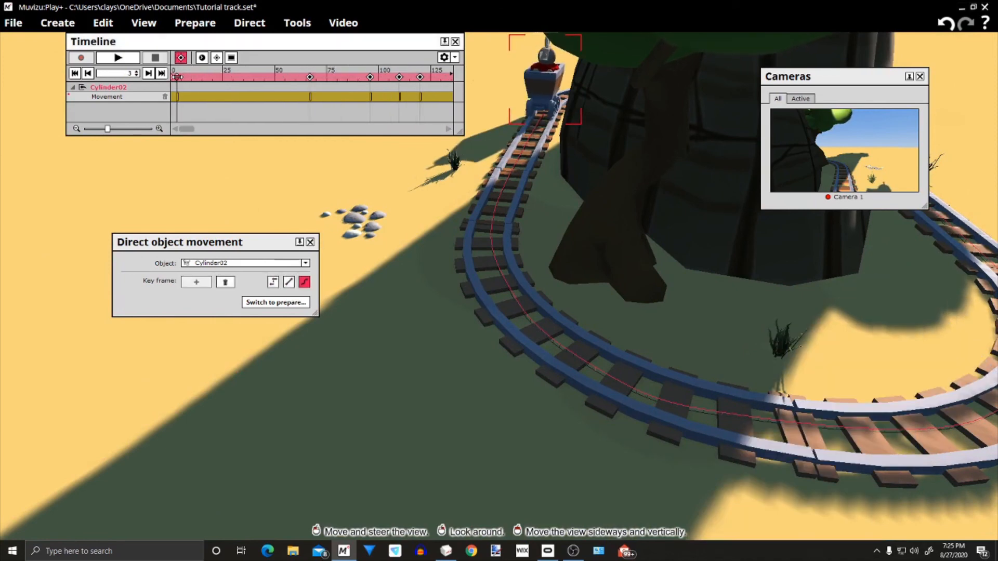
{"action": "right_click_drag", "start_coordinate": [386, 252], "coordinate": [442, 270]}
{"action": "middle_click_drag", "start_coordinate": [442, 270], "coordinate": [291, 225]}
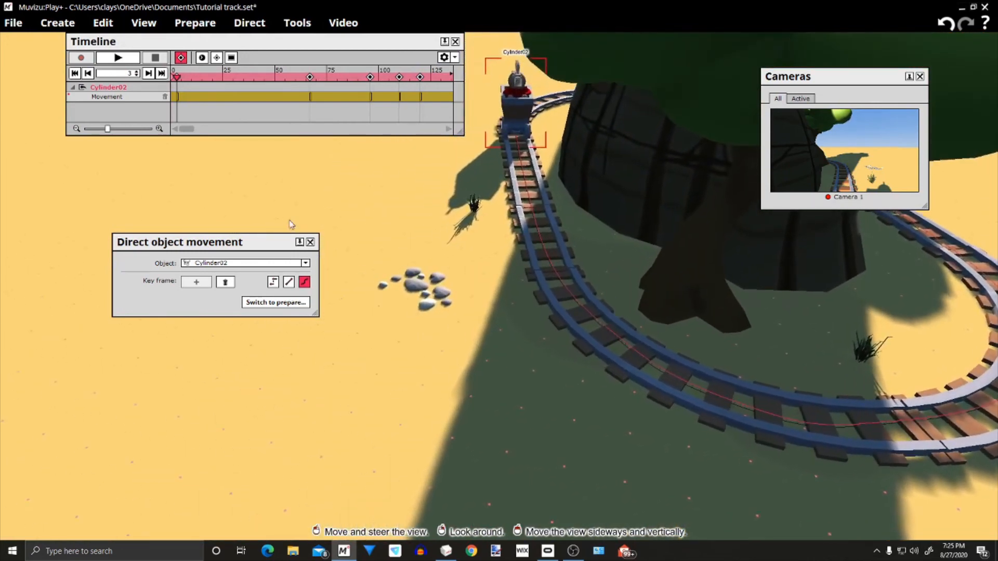
{"action": "left_click", "coordinate": [130, 58]}
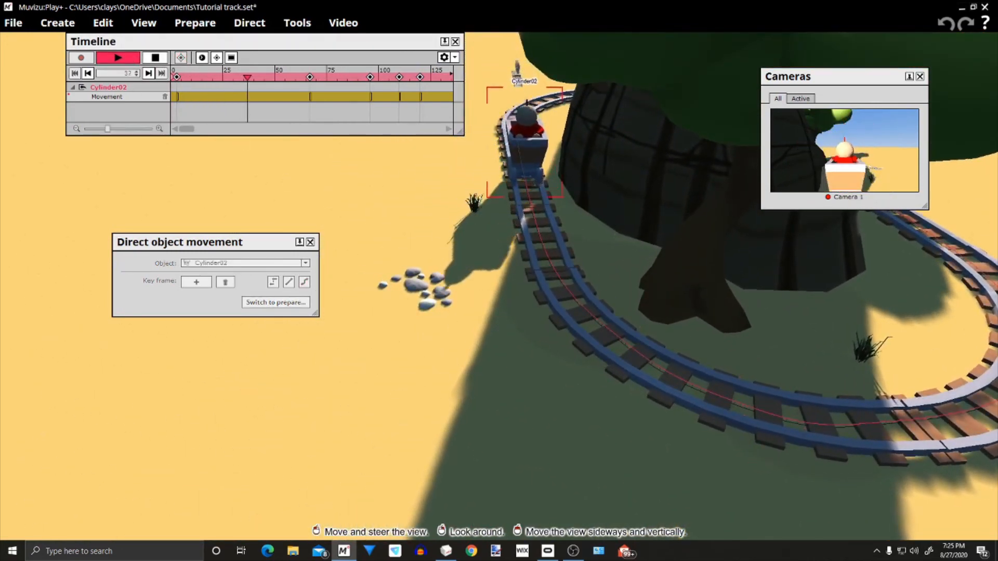
{"action": "right_click_drag", "start_coordinate": [416, 270], "coordinate": [416, 247]}
{"action": "middle_click_drag", "start_coordinate": [416, 247], "coordinate": [645, 288]}
{"action": "left_click_drag", "start_coordinate": [644, 288], "coordinate": [646, 273]}
{"action": "left_click_drag", "start_coordinate": [370, 276], "coordinate": [367, 227]}
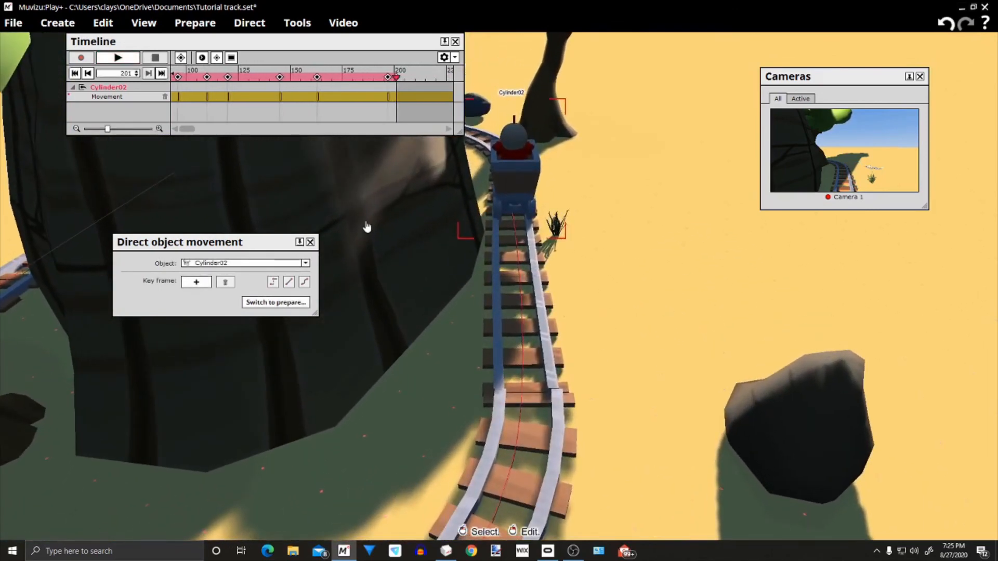
Rewind to frame 0 and replay the animation to check the cart's movement along the rails
{"action": "left_click", "coordinate": [75, 74]}
{"action": "left_click_drag", "start_coordinate": [494, 370], "coordinate": [434, 370]}
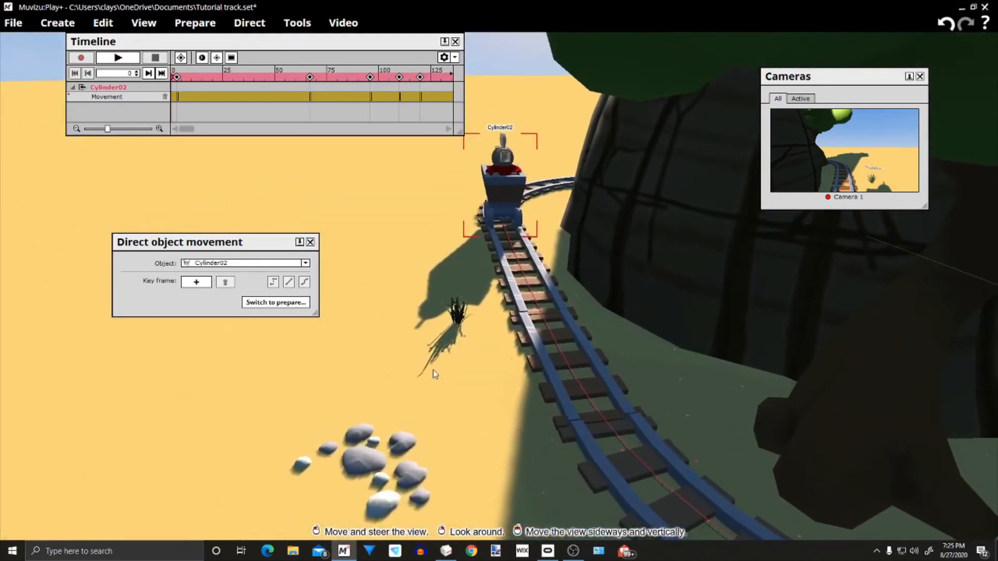
{"action": "left_click", "coordinate": [118, 58]}
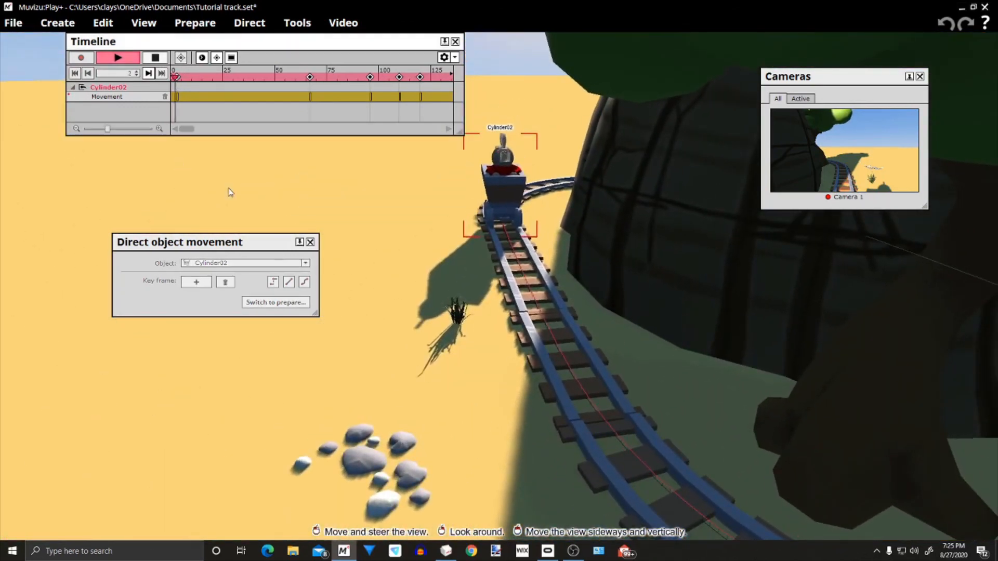
{"action": "mouse_move", "coordinate": [505, 466]}
{"action": "left_mouse_down"}
{"action": "mouse_move", "coordinate": [506, 439]}
{"action": "mouse_move", "coordinate": [543, 470]}
{"action": "mouse_move", "coordinate": [564, 471]}
{"action": "mouse_move", "coordinate": [538, 447]}
{"action": "mouse_move", "coordinate": [567, 448]}
{"action": "mouse_move", "coordinate": [618, 463]}
{"action": "mouse_move", "coordinate": [593, 481]}
{"action": "mouse_move", "coordinate": [629, 481]}
{"action": "mouse_move", "coordinate": [585, 484]}
{"action": "mouse_move", "coordinate": [507, 458]}
{"action": "left_mouse_up"}
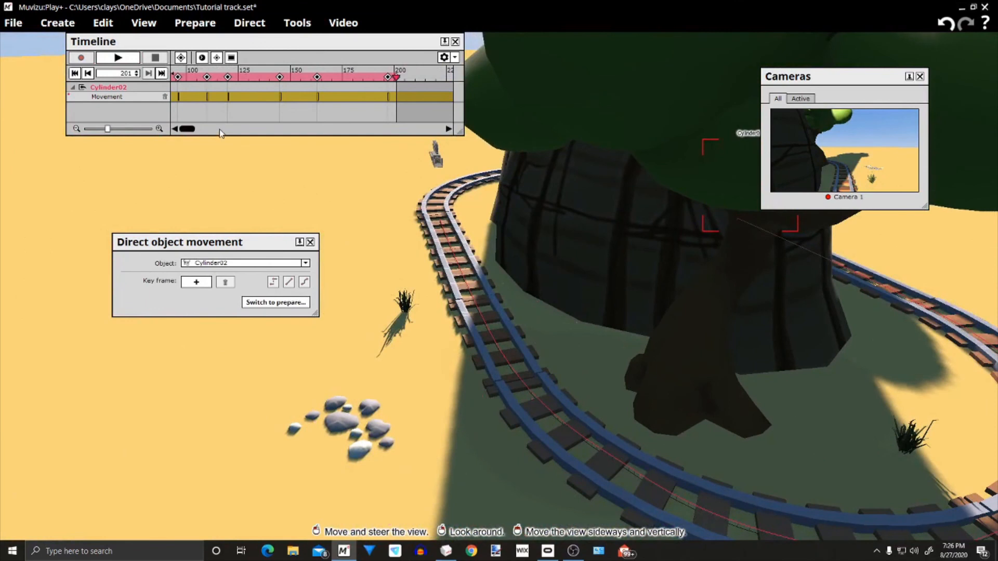
{"action": "scroll", "coordinate": [220, 130], "scroll_direction": "up", "scroll_amount": 1}
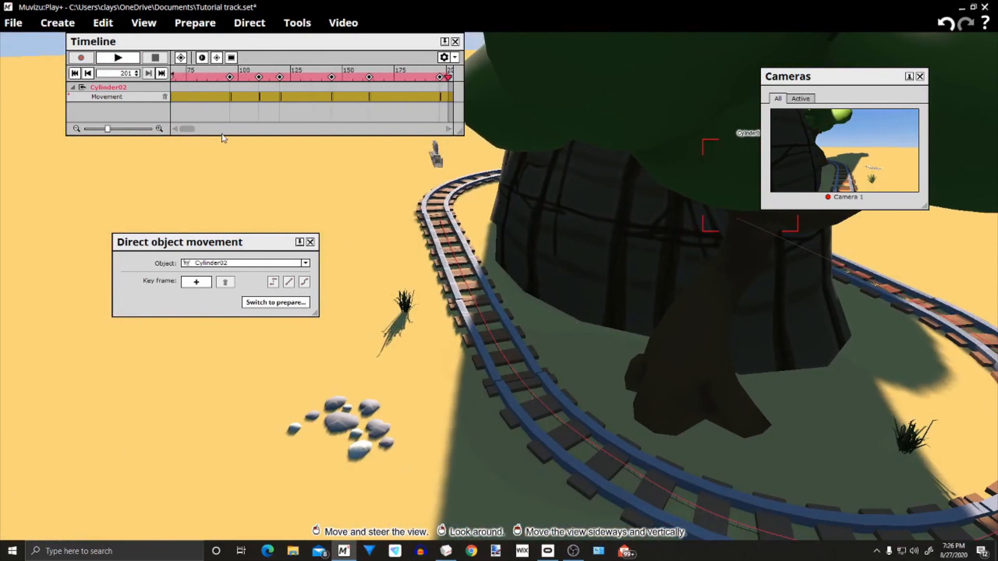
Return to frame 3 and try raising Camera 1 above the head of the rider in the cart
{"action": "left_click", "coordinate": [177, 75]}
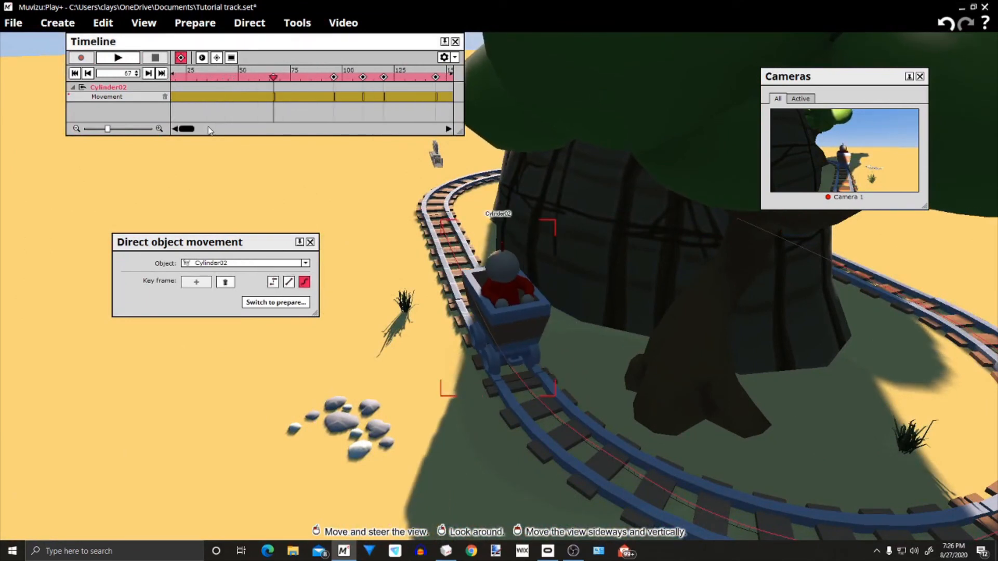
{"action": "left_click", "coordinate": [178, 76]}
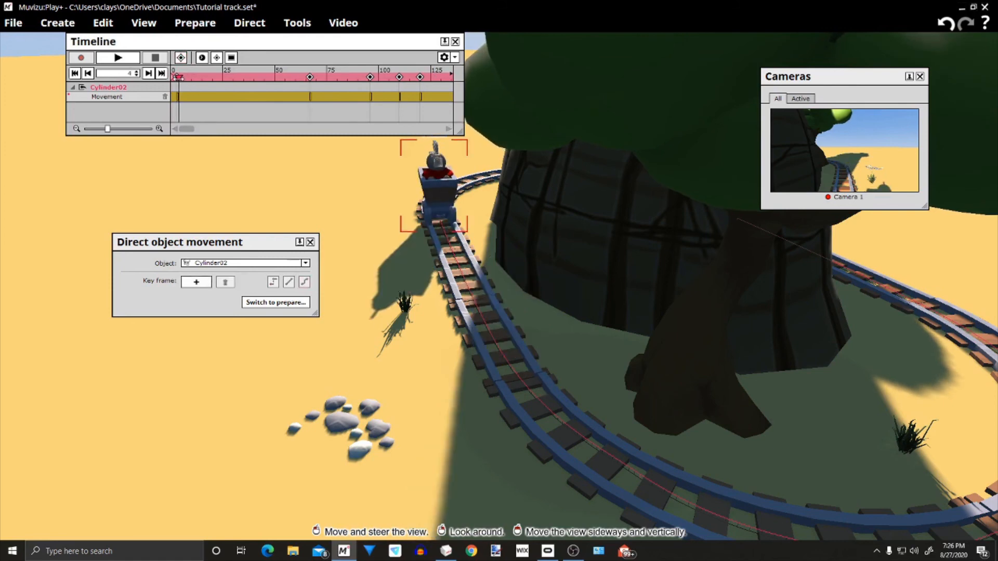
{"action": "left_click_drag", "start_coordinate": [304, 217], "coordinate": [299, 130]}
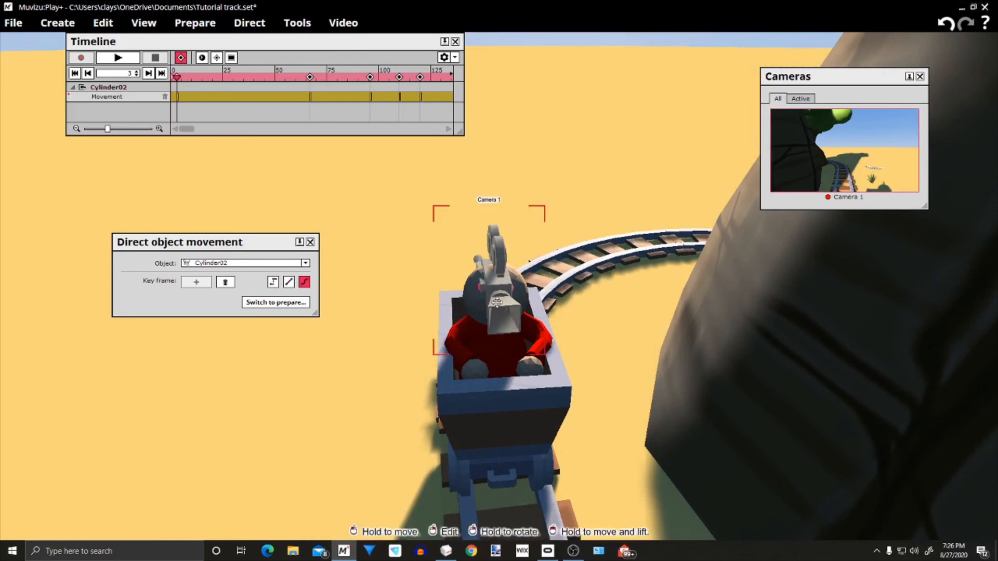
{"action": "left_click_drag", "start_coordinate": [498, 303], "coordinate": [496, 285]}
{"action": "left_click_drag", "start_coordinate": [416, 281], "coordinate": [338, 289]}
{"action": "left_click_drag", "start_coordinate": [658, 301], "coordinate": [655, 268]}
Open the movement directing settings for Camera 1 and place the dialog clear of the timeline
{"action": "right_click", "coordinate": [655, 269]}
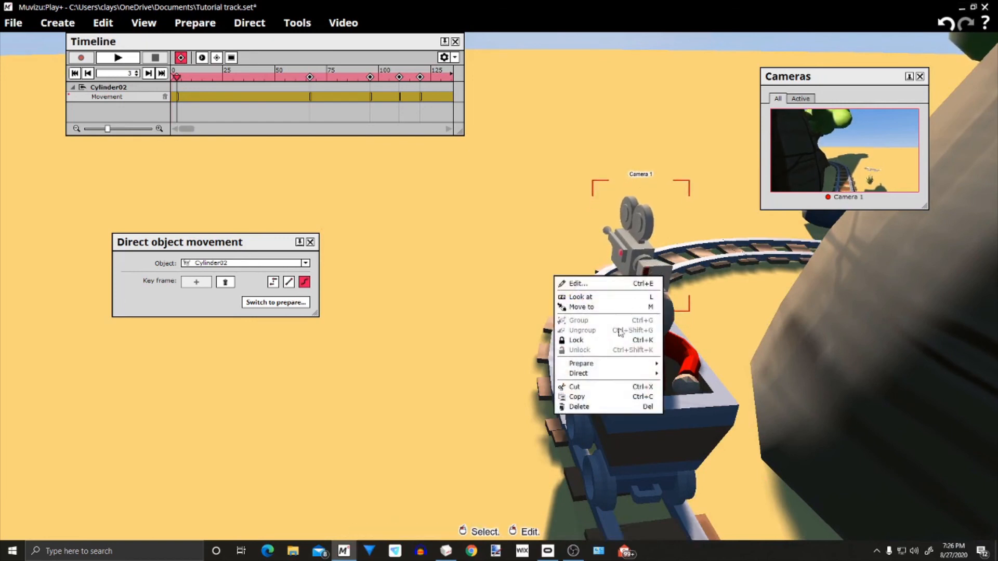
{"action": "mouse_move", "coordinate": [606, 376]}
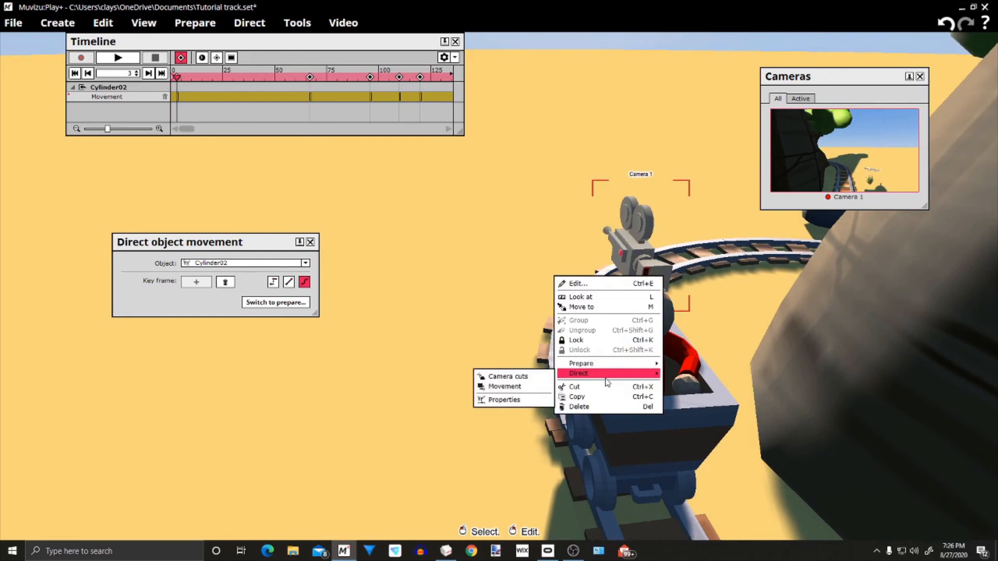
{"action": "left_click", "coordinate": [525, 387]}
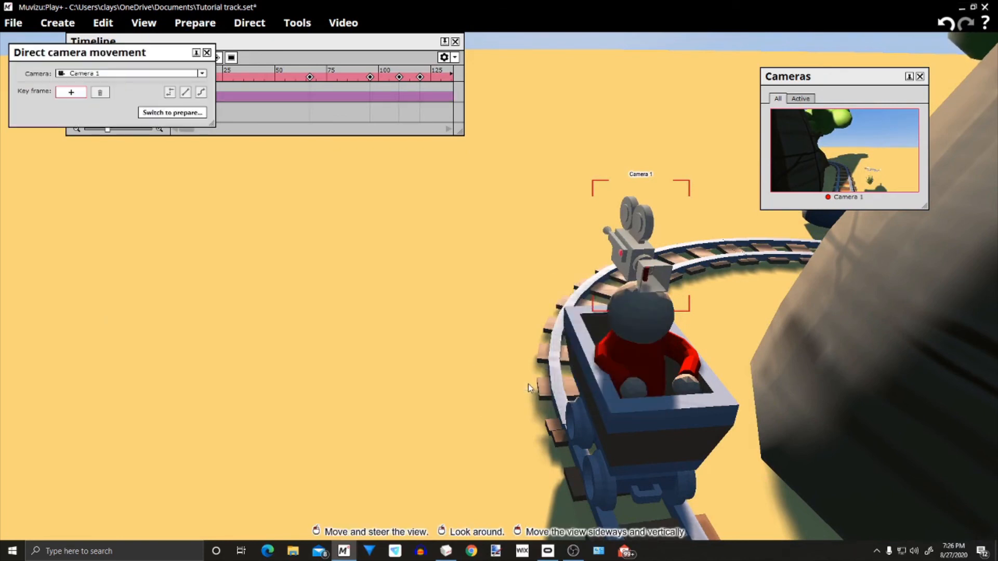
{"action": "left_click_drag", "start_coordinate": [127, 49], "coordinate": [204, 201]}
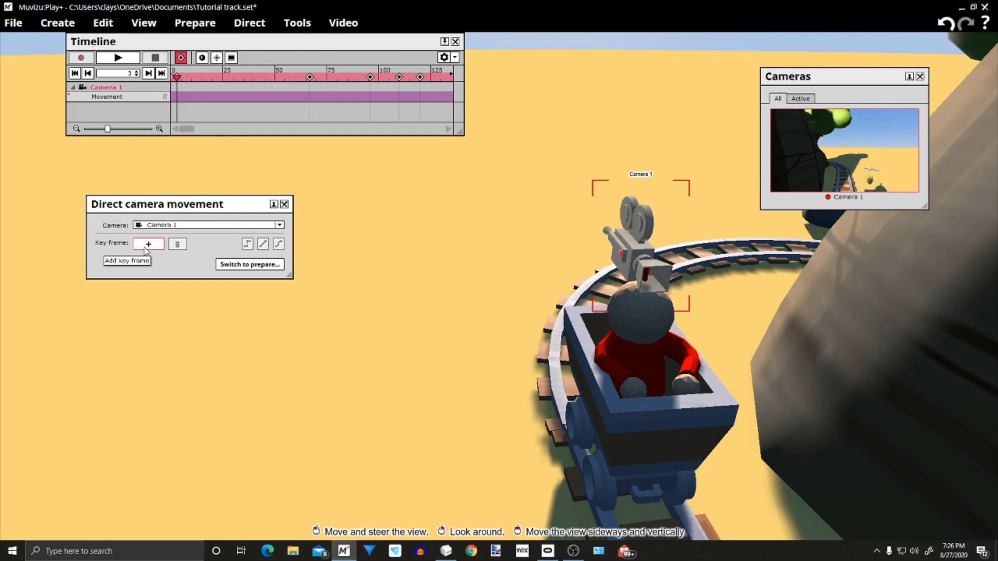
Scrub the timeline up to about frame 66 and back to frame 3 to compare the camera's motion with the cart's
{"action": "left_click_drag", "start_coordinate": [179, 79], "coordinate": [279, 89]}
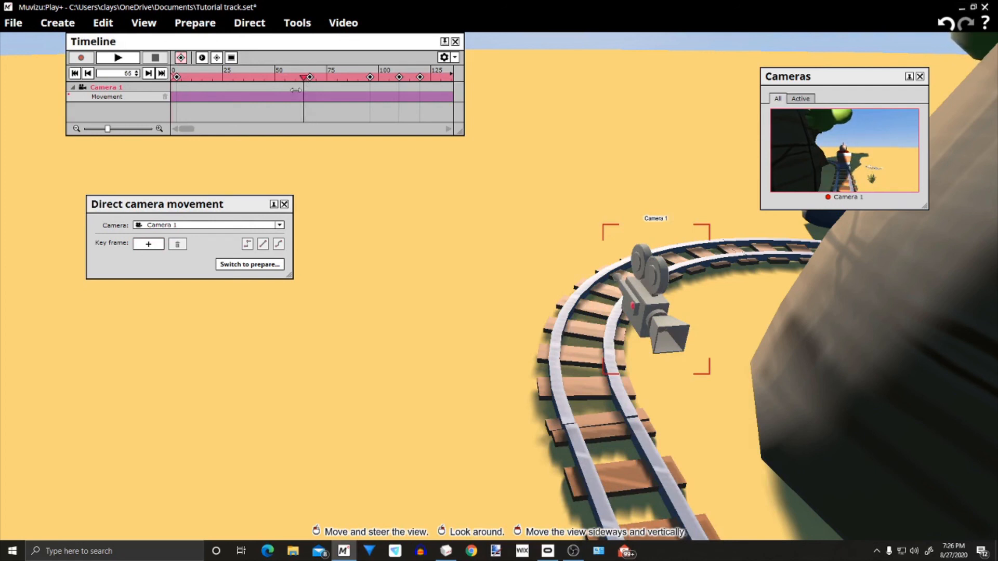
{"action": "left_click_drag", "start_coordinate": [223, 91], "coordinate": [294, 101]}
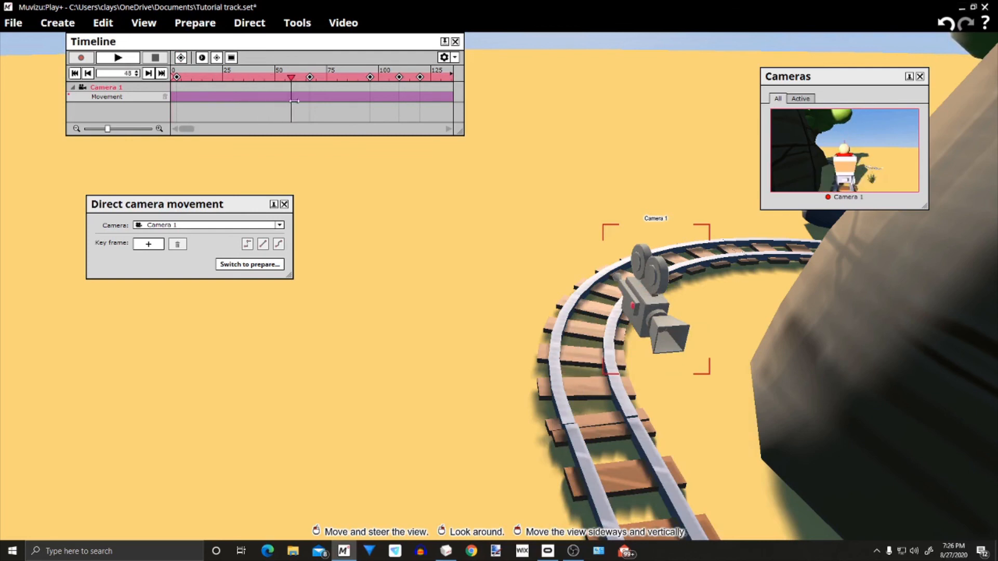
{"action": "left_click_drag", "start_coordinate": [310, 100], "coordinate": [178, 102]}
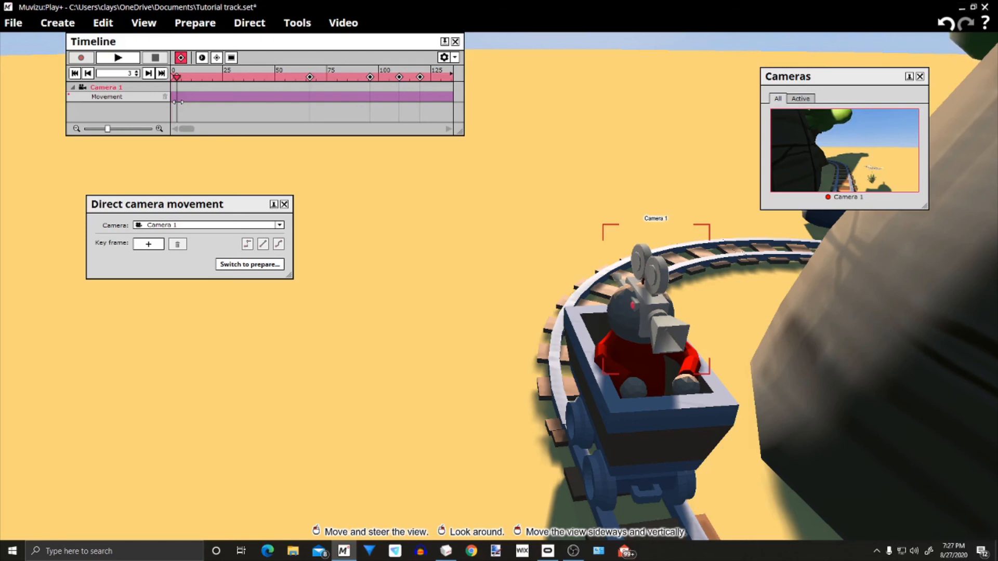
Add a Camera 1 movement key frame at frame 3 and raise the camera onto the top of the rider's head
{"action": "left_click", "coordinate": [158, 246]}
{"action": "left_click_drag", "start_coordinate": [481, 346], "coordinate": [481, 291]}
{"action": "right_click_drag", "start_coordinate": [481, 347], "coordinate": [681, 324]}
{"action": "left_click_drag", "start_coordinate": [727, 301], "coordinate": [662, 245]}
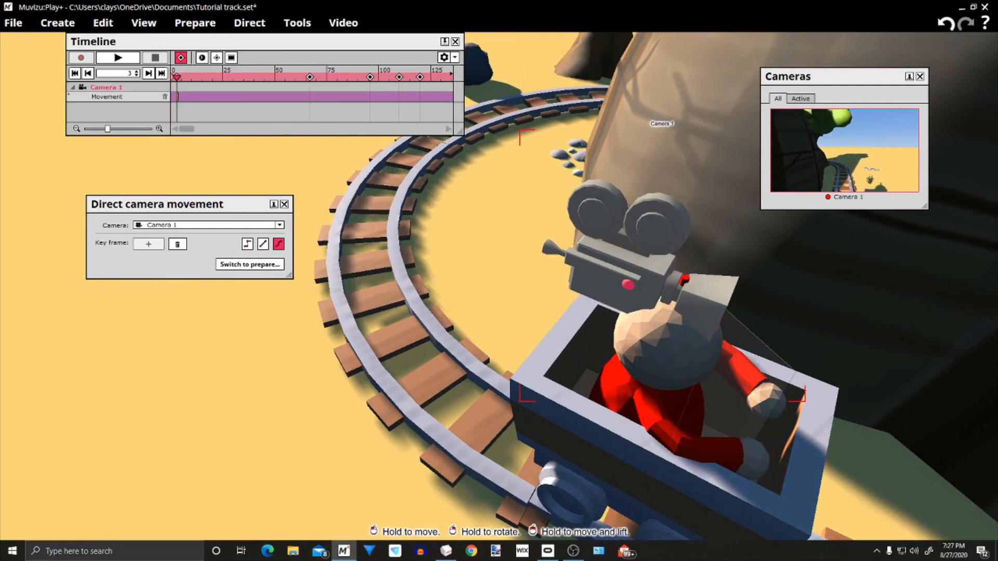
{"action": "left_click_drag", "start_coordinate": [437, 384], "coordinate": [481, 442]}
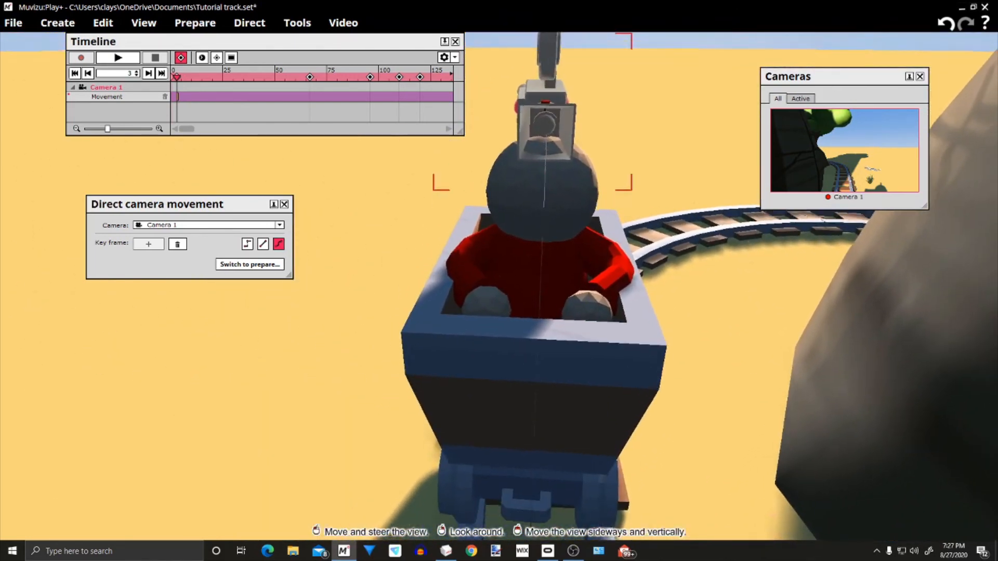
{"action": "right_click_drag", "start_coordinate": [481, 442], "coordinate": [480, 396]}
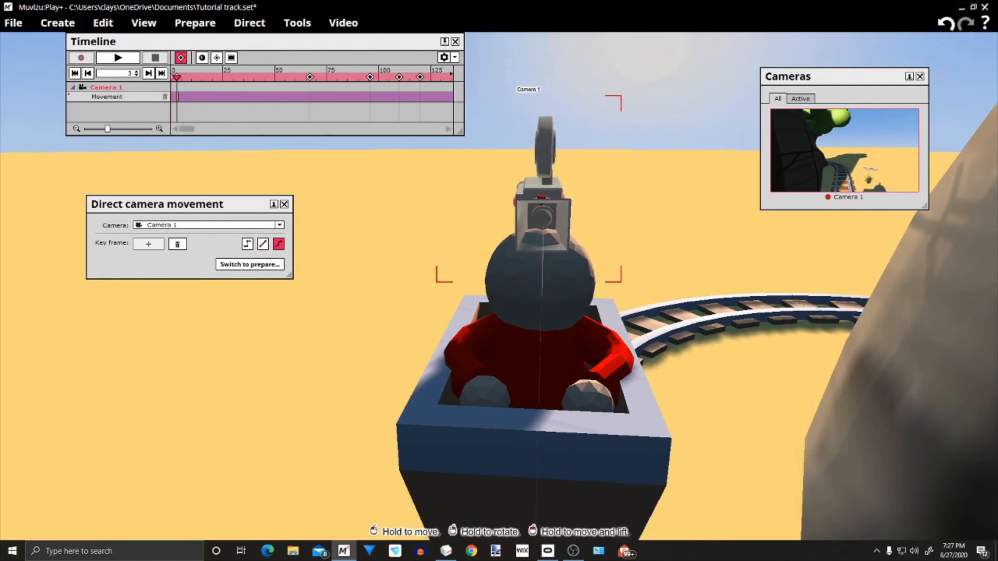
Fine-tune the angle of Camera 1 at frame 3 so it looks forward along the rails
{"action": "middle_click_drag", "start_coordinate": [713, 362], "coordinate": [714, 312]}
{"action": "right_click_drag", "start_coordinate": [714, 312], "coordinate": [714, 338]}
{"action": "middle_click_drag", "start_coordinate": [714, 338], "coordinate": [713, 296]}
{"action": "right_click_drag", "start_coordinate": [714, 296], "coordinate": [770, 338]}
{"action": "middle_click_drag", "start_coordinate": [770, 338], "coordinate": [696, 338]}
{"action": "right_click_drag", "start_coordinate": [697, 338], "coordinate": [764, 323]}
{"action": "middle_click_drag", "start_coordinate": [764, 322], "coordinate": [694, 322]}
{"action": "right_click_drag", "start_coordinate": [694, 322], "coordinate": [764, 322]}
{"action": "middle_click_drag", "start_coordinate": [764, 322], "coordinate": [734, 320]}
{"action": "middle_click_drag", "start_coordinate": [791, 456], "coordinate": [665, 442]}
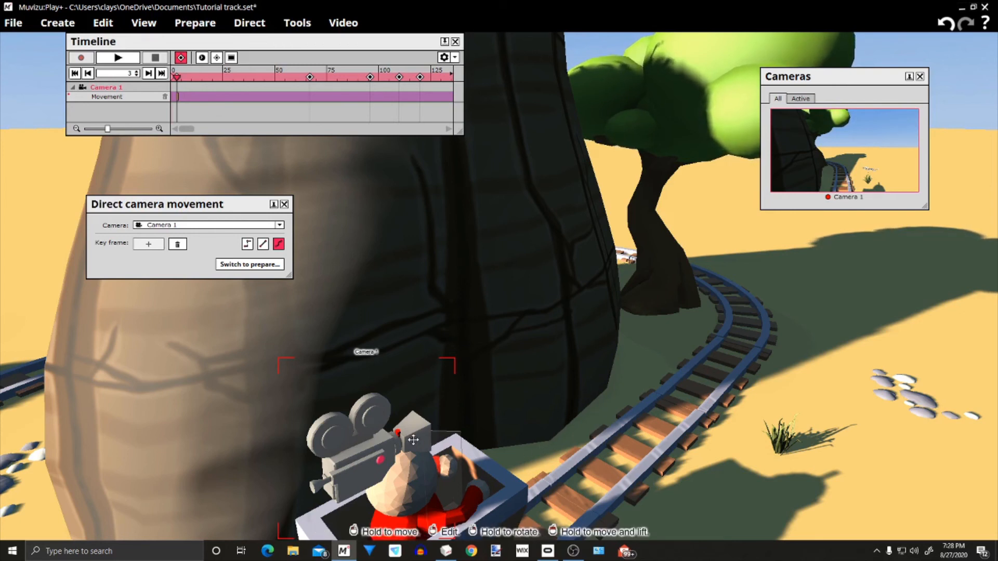
Add a Camera 1 key frame at frame 197 and move the camera around the trunk to the rider in the cart
{"action": "left_click_drag", "start_coordinate": [481, 444], "coordinate": [510, 457]}
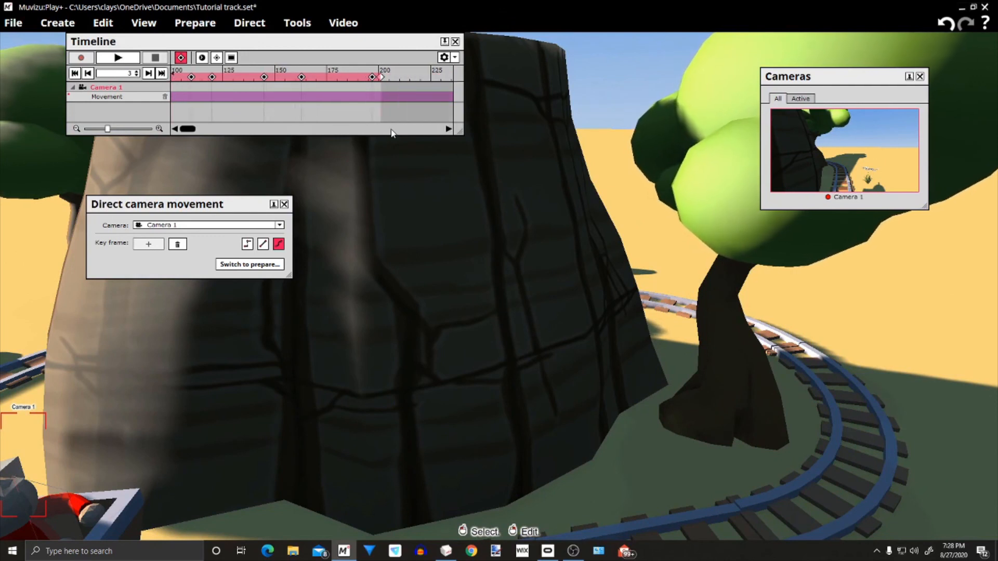
{"action": "left_click", "coordinate": [365, 78]}
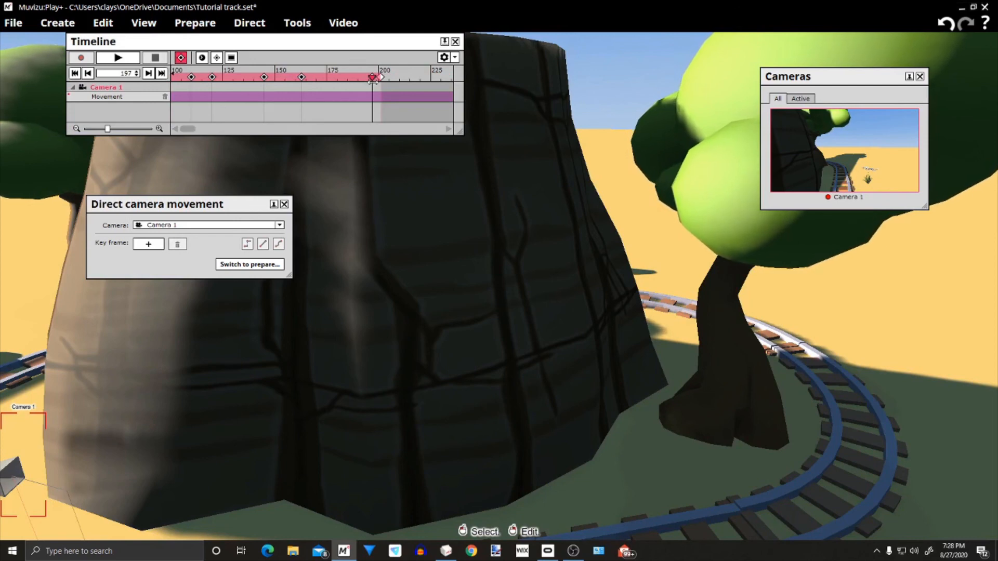
{"action": "left_click", "coordinate": [151, 246]}
{"action": "left_click_drag", "start_coordinate": [660, 444], "coordinate": [535, 507]}
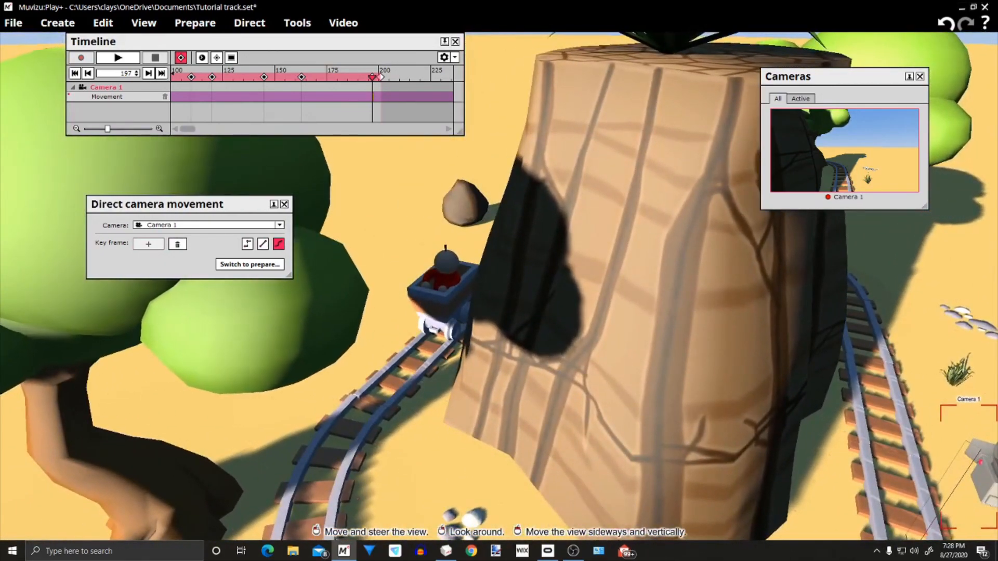
{"action": "left_click_drag", "start_coordinate": [982, 468], "coordinate": [428, 244]}
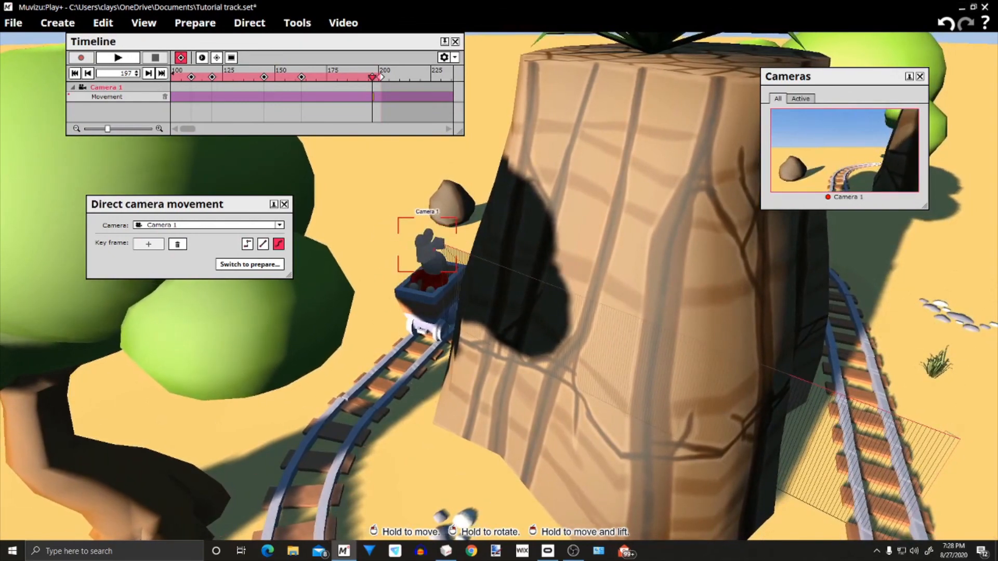
Align Camera 1 at frame 197 over the centre of the rider's head
{"action": "left_click_drag", "start_coordinate": [499, 332], "coordinate": [530, 312]}
{"action": "mouse_move", "coordinate": [354, 332]}
{"action": "left_mouse_down"}
{"action": "mouse_move", "coordinate": [356, 359]}
{"action": "mouse_move", "coordinate": [354, 331]}
{"action": "left_mouse_up"}
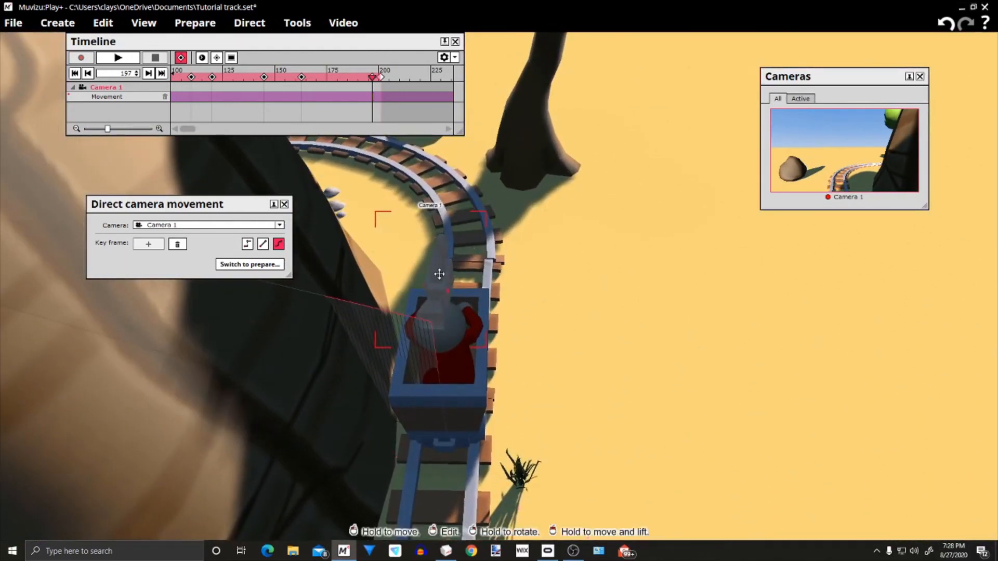
{"action": "right_click_drag", "start_coordinate": [440, 306], "coordinate": [418, 305]}
{"action": "left_click_drag", "start_coordinate": [448, 277], "coordinate": [331, 183]}
{"action": "left_click_drag", "start_coordinate": [423, 296], "coordinate": [473, 349]}
Turn Camera 1 at frame 197 to face ahead of the cart, toward the curved rails and the tree
{"action": "left_click_drag", "start_coordinate": [682, 421], "coordinate": [635, 364]}
{"action": "right_click_drag", "start_coordinate": [634, 364], "coordinate": [641, 286]}
{"action": "left_click_drag", "start_coordinate": [647, 499], "coordinate": [651, 459]}
{"action": "left_click_drag", "start_coordinate": [613, 421], "coordinate": [632, 459]}
{"action": "mouse_move", "coordinate": [538, 479]}
{"action": "left_mouse_down"}
{"action": "mouse_move", "coordinate": [531, 494]}
{"action": "mouse_move", "coordinate": [537, 480]}
{"action": "left_mouse_up"}
{"action": "left_click_drag", "start_coordinate": [598, 374], "coordinate": [527, 436]}
{"action": "right_click_drag", "start_coordinate": [387, 358], "coordinate": [395, 357]}
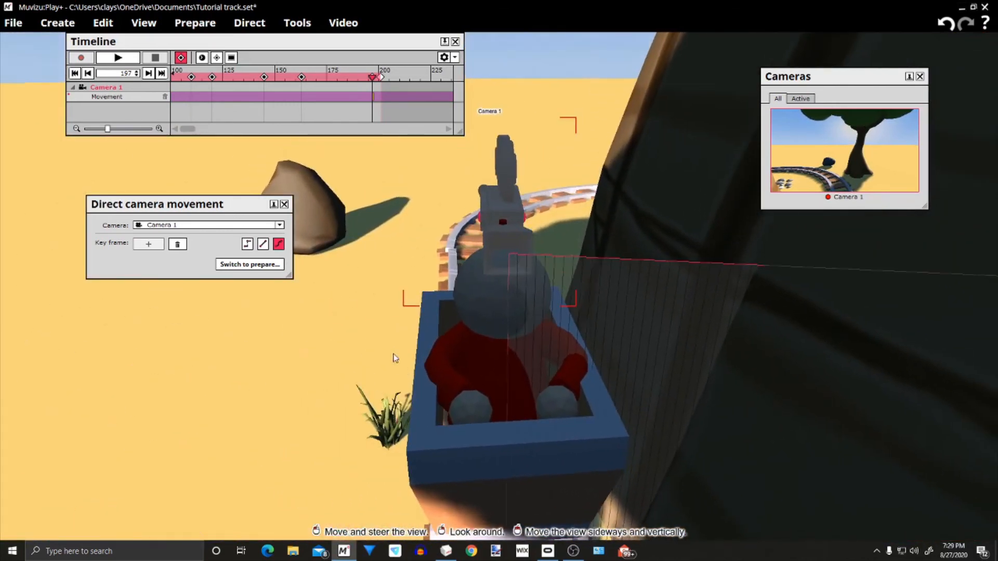
{"action": "left_click_drag", "start_coordinate": [514, 266], "coordinate": [514, 264]}
{"action": "right_click", "coordinate": [519, 268]}
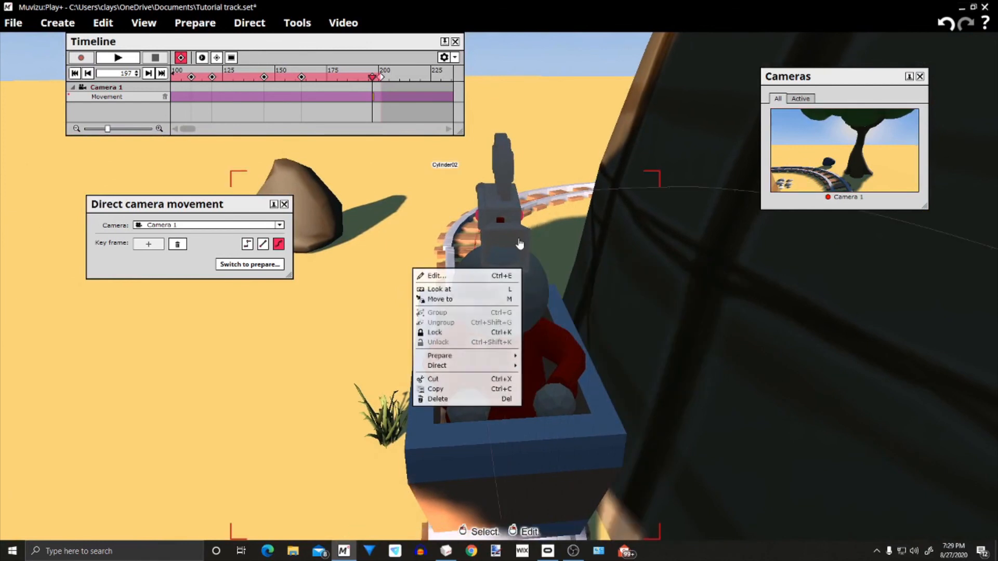
{"action": "left_click", "coordinate": [520, 232]}
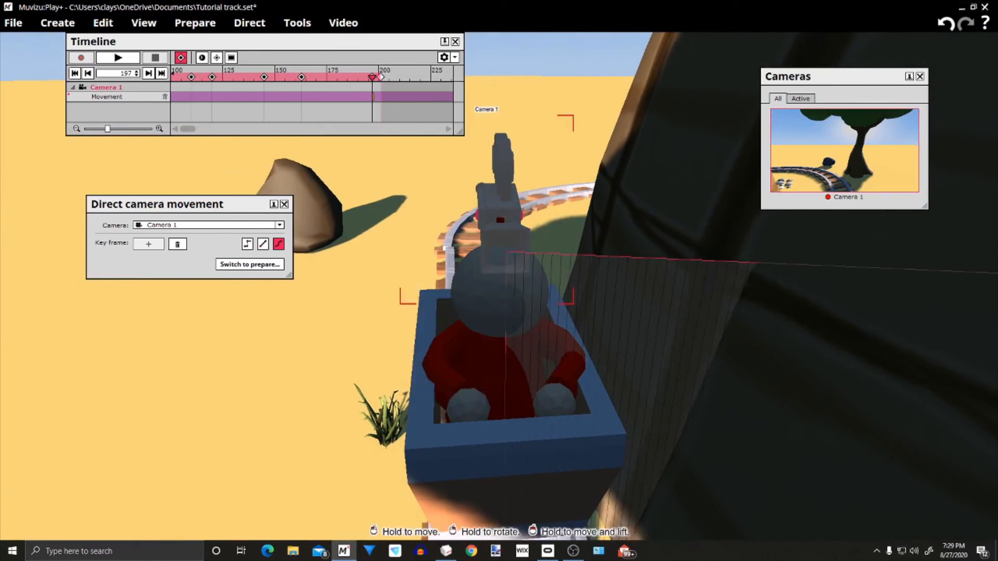
Add a Camera 1 key frame at frame 163 and place the camera on top of the rider's head
{"action": "left_click_drag", "start_coordinate": [372, 347], "coordinate": [302, 77]}
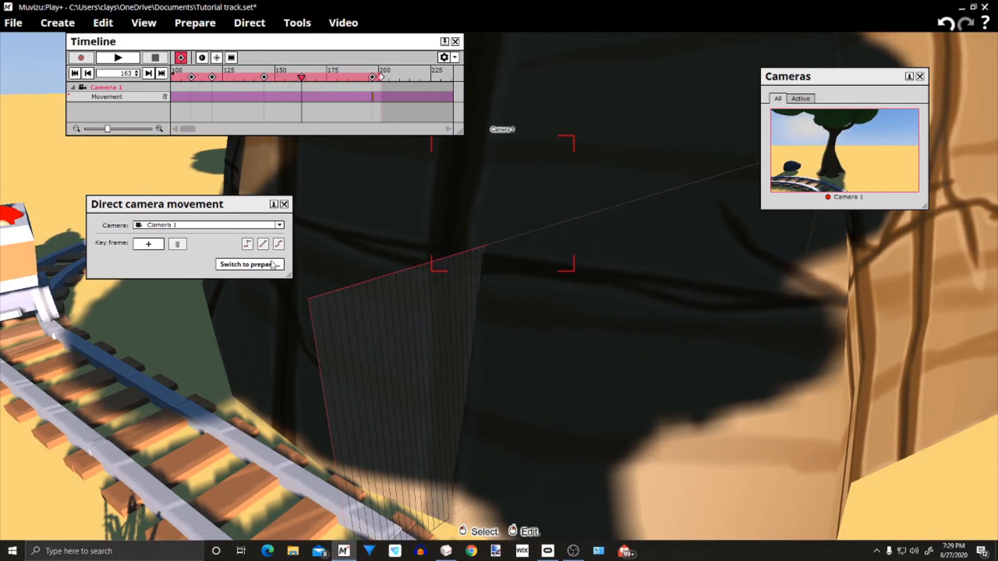
{"action": "left_click_drag", "start_coordinate": [194, 336], "coordinate": [99, 359]}
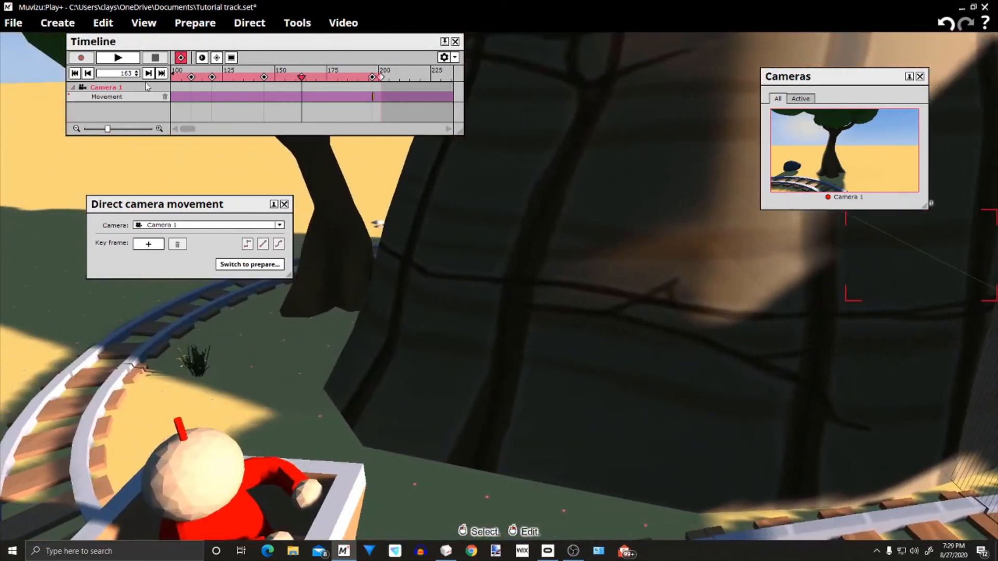
{"action": "left_click", "coordinate": [149, 244]}
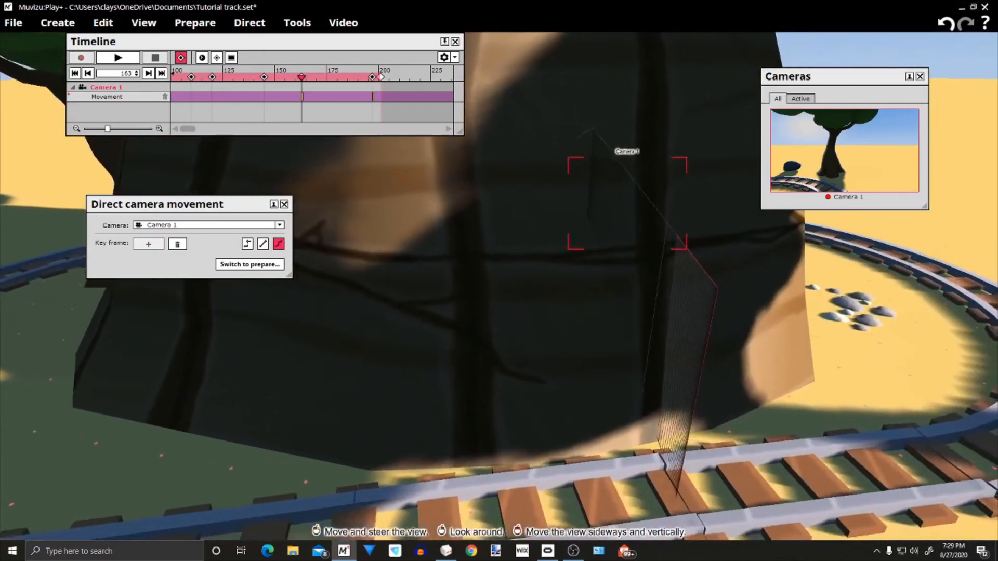
{"action": "mouse_move", "coordinate": [198, 332]}
{"action": "left_mouse_down"}
{"action": "mouse_move", "coordinate": [224, 323]}
{"action": "mouse_move", "coordinate": [265, 275]}
{"action": "mouse_move", "coordinate": [208, 312]}
{"action": "mouse_move", "coordinate": [209, 347]}
{"action": "left_mouse_up"}
{"action": "left_click_drag", "start_coordinate": [468, 385], "coordinate": [425, 95]}
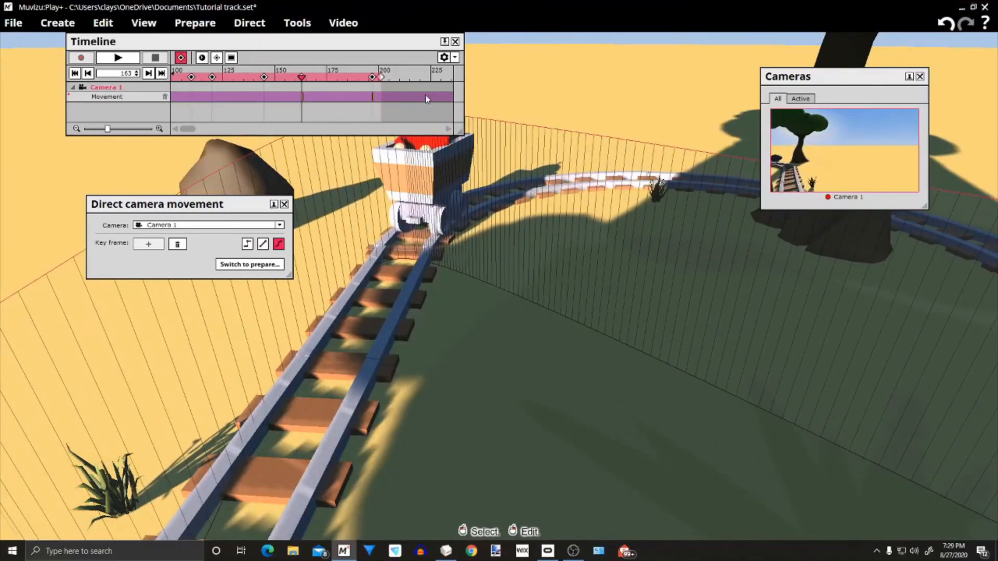
{"action": "left_click_drag", "start_coordinate": [735, 358], "coordinate": [515, 328]}
{"action": "mouse_move", "coordinate": [628, 362]}
{"action": "left_mouse_down"}
{"action": "mouse_move", "coordinate": [623, 356]}
{"action": "mouse_move", "coordinate": [629, 364]}
{"action": "left_mouse_up"}
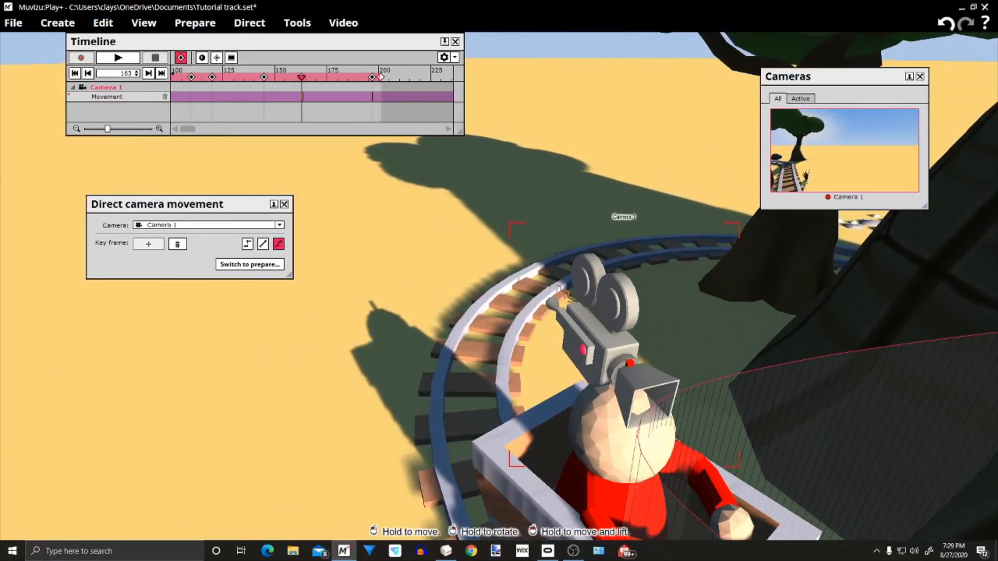
{"action": "right_click_drag", "start_coordinate": [349, 373], "coordinate": [368, 391]}
{"action": "left_click_drag", "start_coordinate": [368, 391], "coordinate": [368, 365]}
{"action": "right_click_drag", "start_coordinate": [368, 365], "coordinate": [398, 356]}
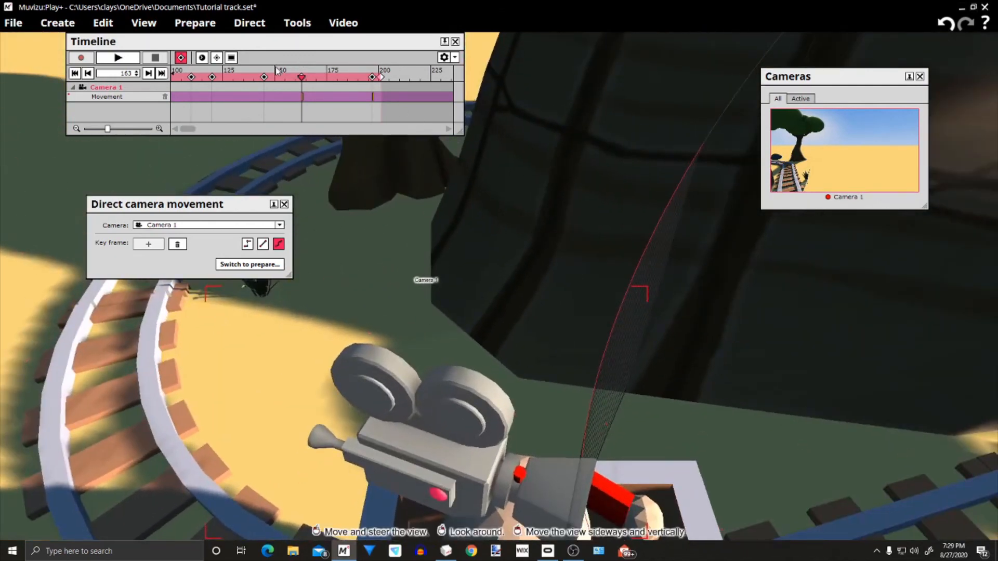
Add a Camera 1 key frame at frame 145 and move the camera onto the rider's head
{"action": "left_click_drag", "start_coordinate": [301, 78], "coordinate": [264, 79]}
{"action": "middle_click_drag", "start_coordinate": [370, 234], "coordinate": [292, 280]}
{"action": "left_click", "coordinate": [148, 246]}
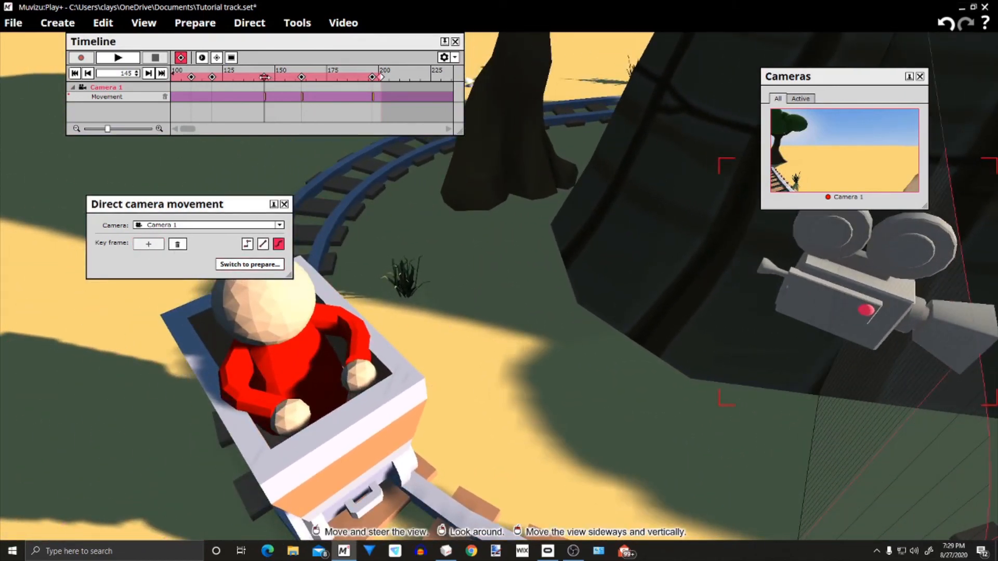
{"action": "left_click_drag", "start_coordinate": [865, 312], "coordinate": [283, 221]}
{"action": "left_click_drag", "start_coordinate": [550, 436], "coordinate": [519, 413]}
{"action": "left_click_drag", "start_coordinate": [679, 394], "coordinate": [584, 423]}
{"action": "right_click_drag", "start_coordinate": [583, 423], "coordinate": [594, 423]}
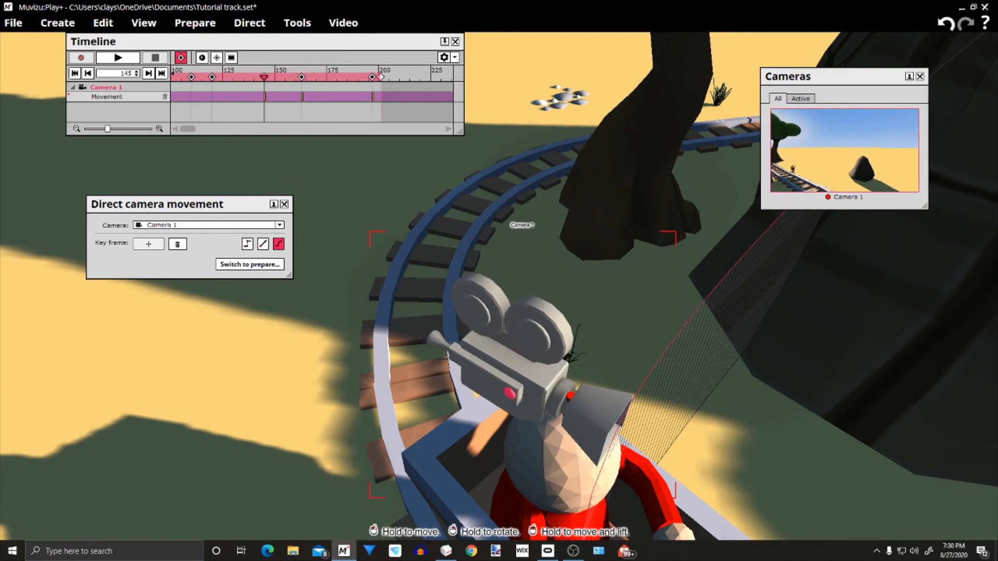
{"action": "right_click_drag", "start_coordinate": [594, 424], "coordinate": [613, 411]}
Rotate Camera 1 at frame 145 to point straight ahead of the cart, toward the dark rock
{"action": "mouse_move", "coordinate": [354, 196]}
{"action": "right_mouse_down"}
{"action": "mouse_move", "coordinate": [416, 213]}
{"action": "mouse_move", "coordinate": [359, 208]}
{"action": "mouse_move", "coordinate": [354, 196]}
{"action": "right_mouse_up"}
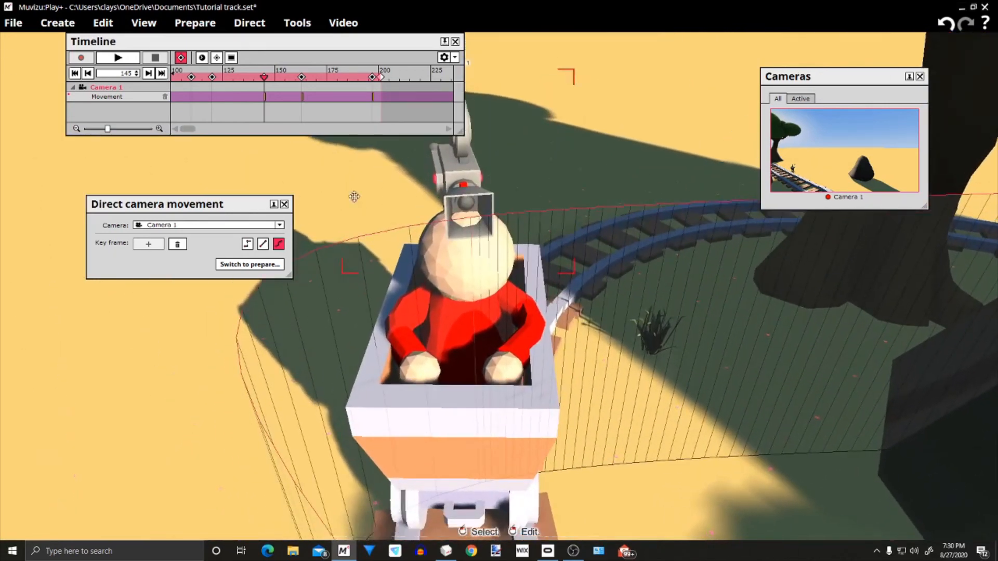
{"action": "right_click_drag", "start_coordinate": [463, 184], "coordinate": [448, 184]}
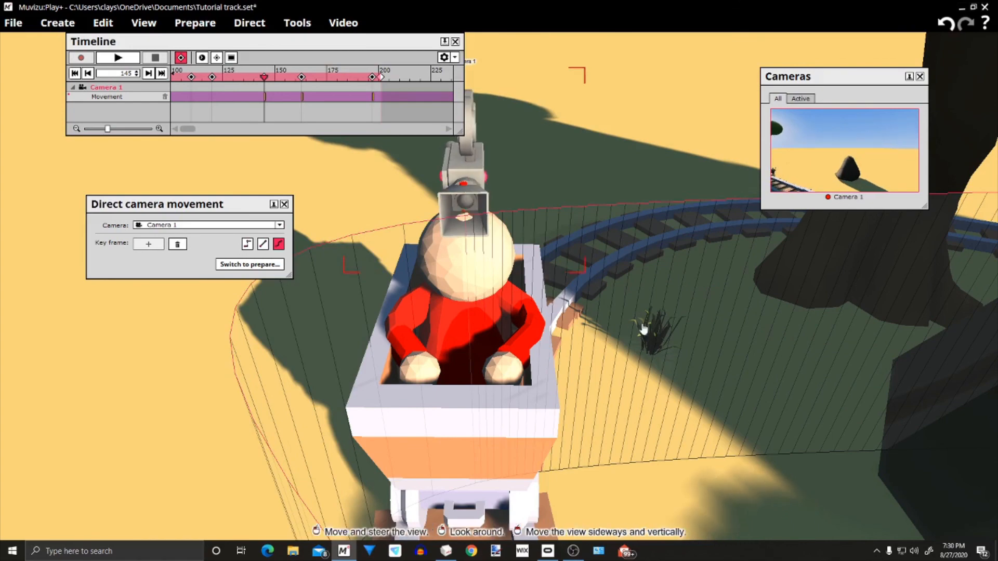
{"action": "middle_click_drag", "start_coordinate": [686, 392], "coordinate": [609, 395]}
{"action": "left_click_drag", "start_coordinate": [608, 395], "coordinate": [546, 390]}
{"action": "middle_click_drag", "start_coordinate": [546, 390], "coordinate": [608, 389]}
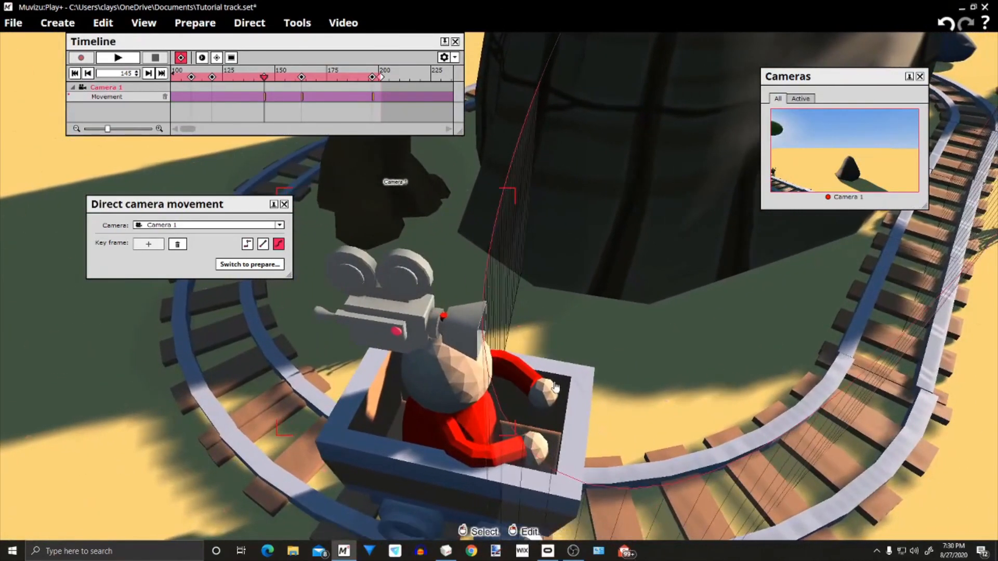
Add a Camera 1 key frame at frame 120 and move the camera onto the rider's head
{"action": "scroll", "coordinate": [270, 125], "scroll_direction": "up", "scroll_amount": 2}
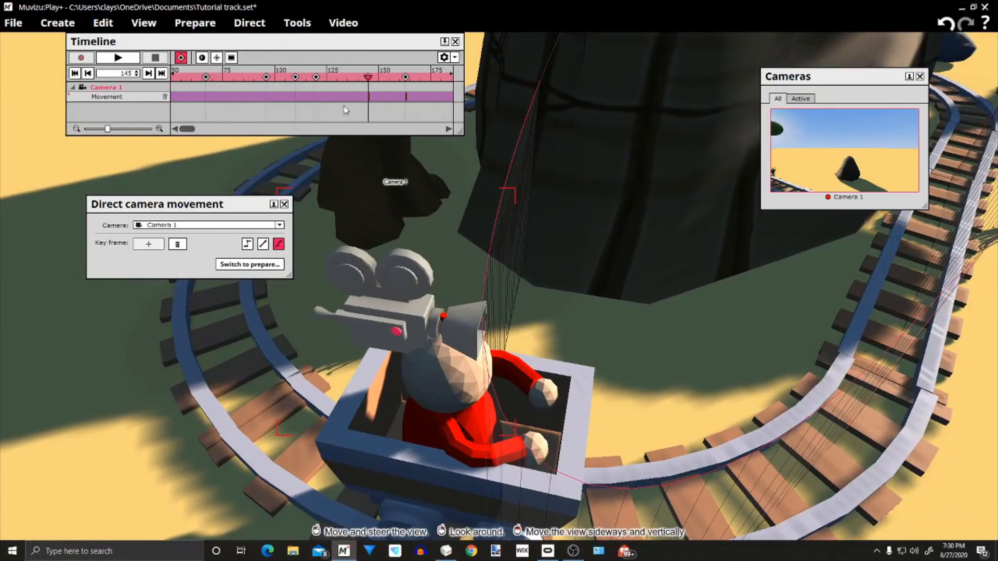
{"action": "left_click_drag", "start_coordinate": [369, 77], "coordinate": [316, 77]}
{"action": "left_click_drag", "start_coordinate": [393, 287], "coordinate": [301, 157]}
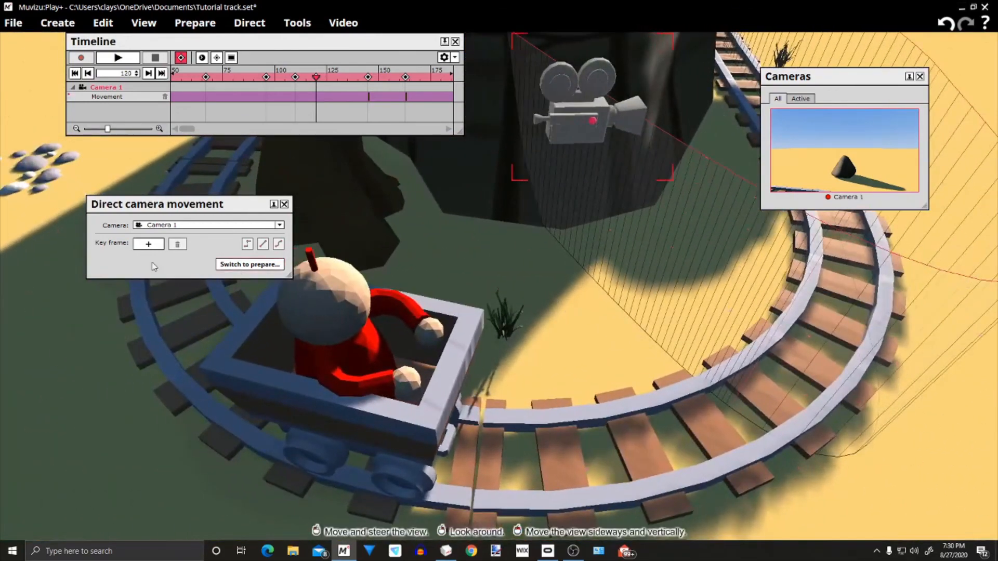
{"action": "left_click", "coordinate": [154, 249]}
{"action": "left_click_drag", "start_coordinate": [578, 120], "coordinate": [309, 249]}
{"action": "left_click_drag", "start_coordinate": [680, 281], "coordinate": [665, 307]}
{"action": "left_click_drag", "start_coordinate": [604, 280], "coordinate": [581, 248]}
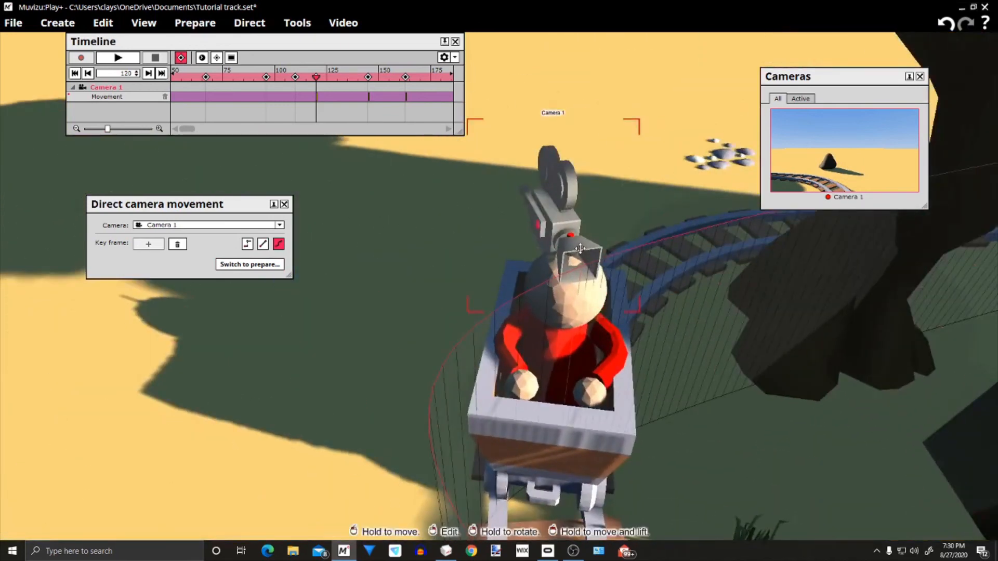
Rotate Camera 1 at frame 120 to face straight ahead of the cart and centre it on the rider's head
{"action": "right_click_drag", "start_coordinate": [578, 247], "coordinate": [565, 247]}
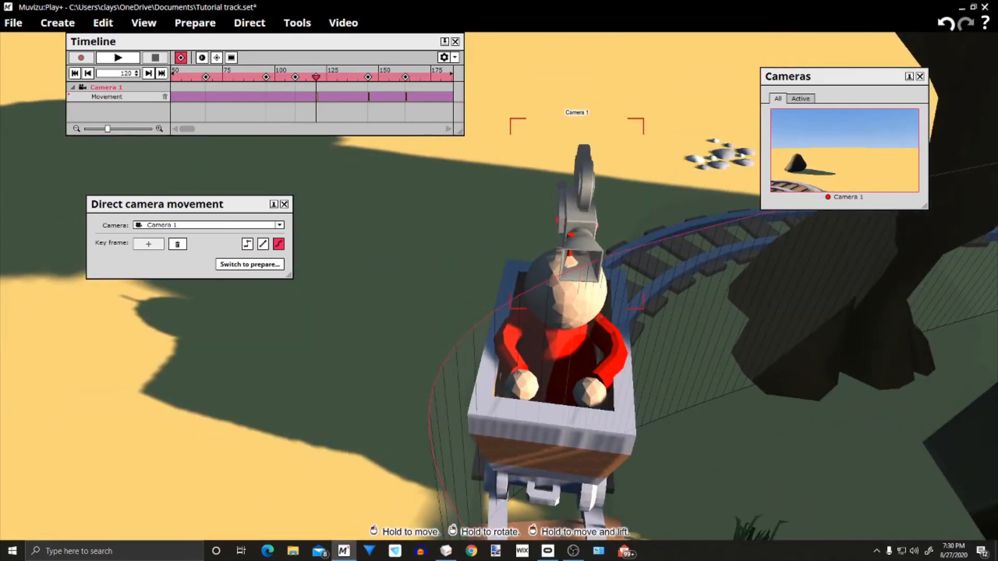
{"action": "left_click_drag", "start_coordinate": [580, 247], "coordinate": [569, 246]}
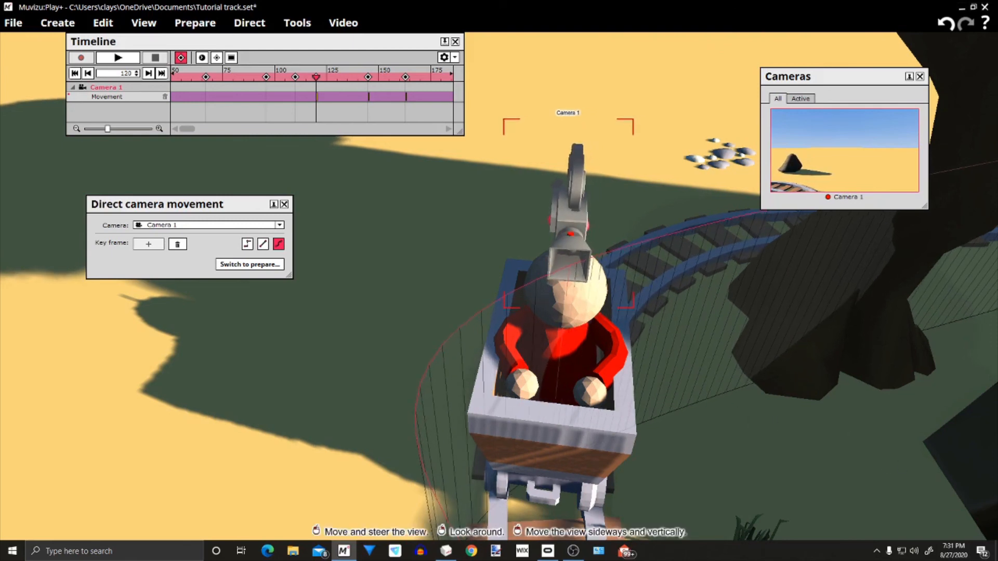
{"action": "left_click_drag", "start_coordinate": [918, 457], "coordinate": [918, 494]}
{"action": "right_click_drag", "start_coordinate": [636, 384], "coordinate": [636, 301]}
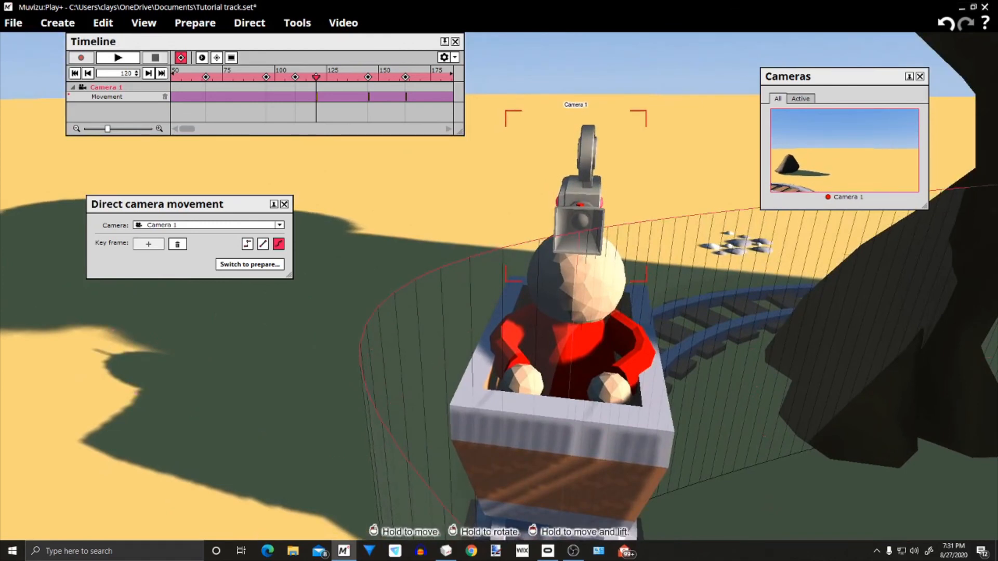
{"action": "left_click_drag", "start_coordinate": [786, 434], "coordinate": [779, 468]}
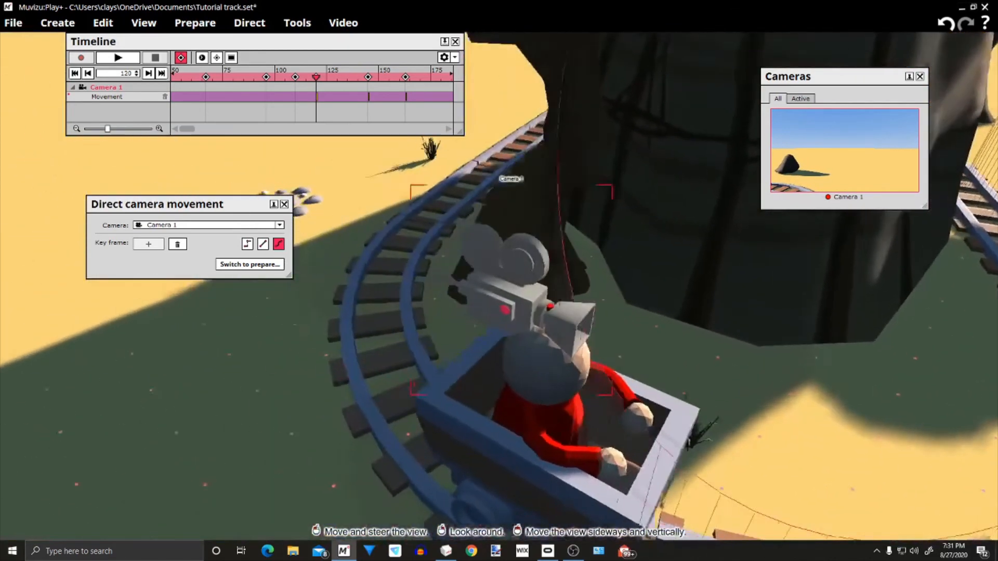
{"action": "middle_click_drag", "start_coordinate": [779, 468], "coordinate": [717, 447]}
{"action": "left_click_drag", "start_coordinate": [780, 458], "coordinate": [826, 479]}
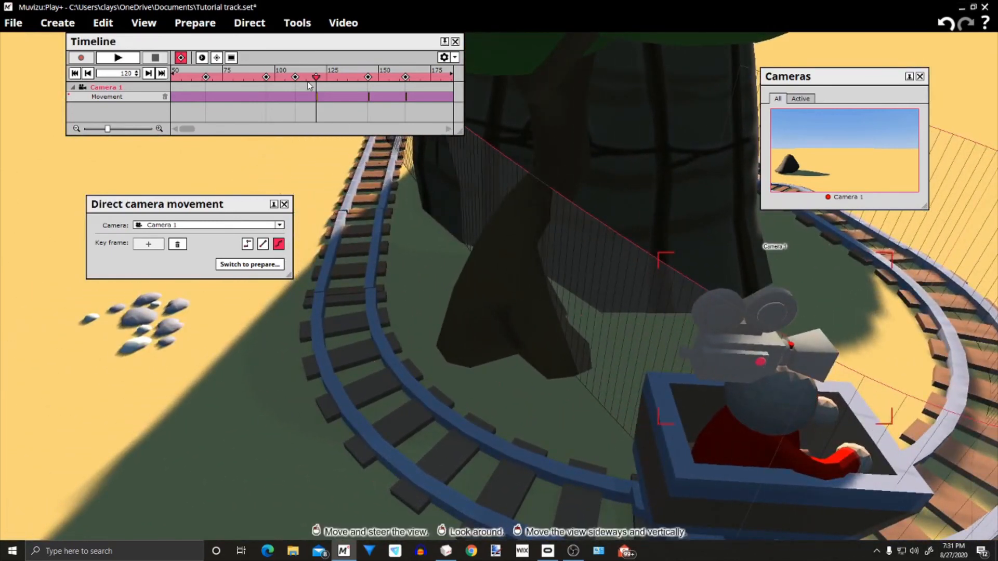
Add a Camera 1 key frame at frame 110 and move the camera onto the rider's head
{"action": "left_click_drag", "start_coordinate": [315, 78], "coordinate": [298, 79]}
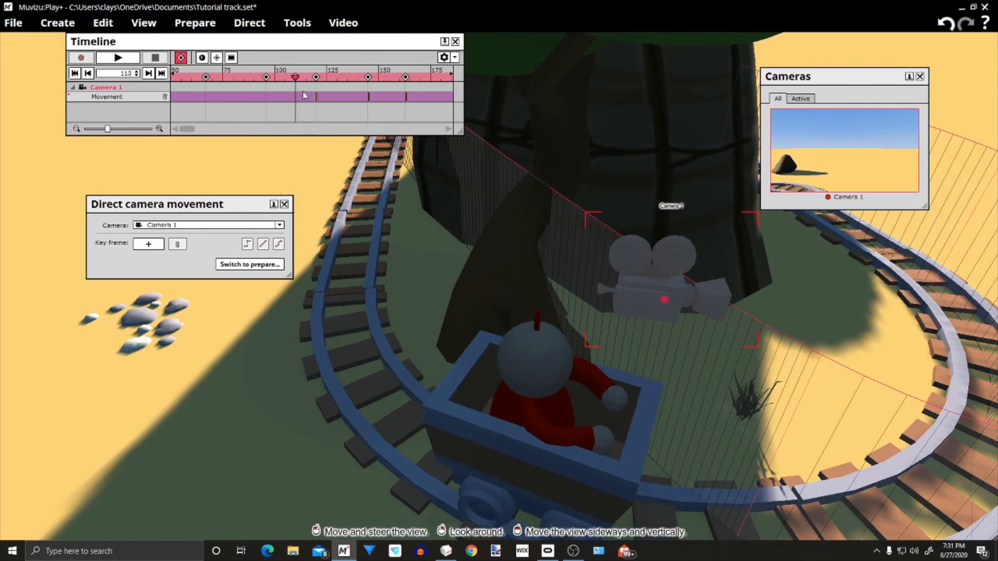
{"action": "left_click", "coordinate": [148, 244]}
{"action": "left_click_drag", "start_coordinate": [708, 292], "coordinate": [504, 325]}
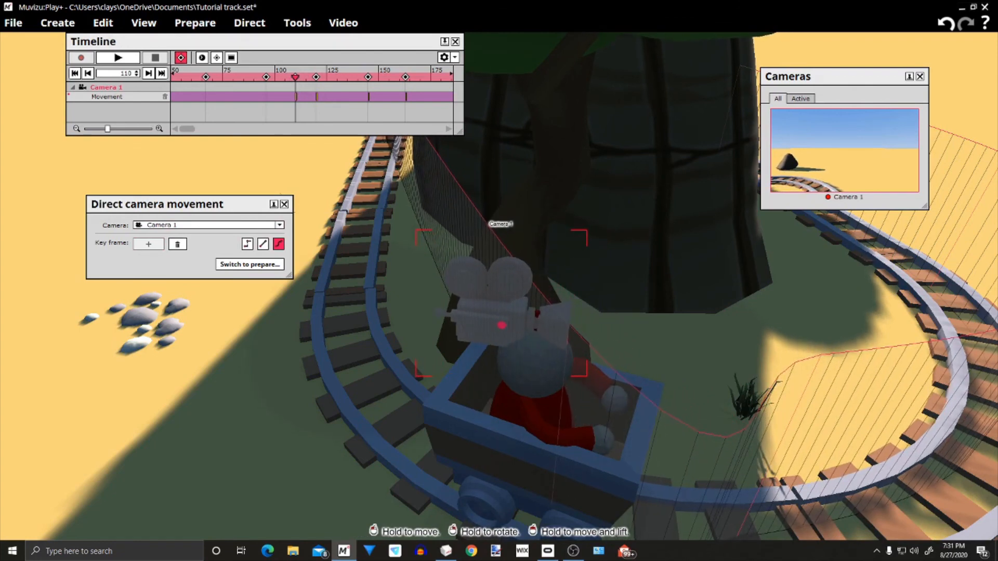
{"action": "middle_click_drag", "start_coordinate": [637, 308], "coordinate": [638, 309]}
{"action": "right_click_drag", "start_coordinate": [672, 430], "coordinate": [544, 341]}
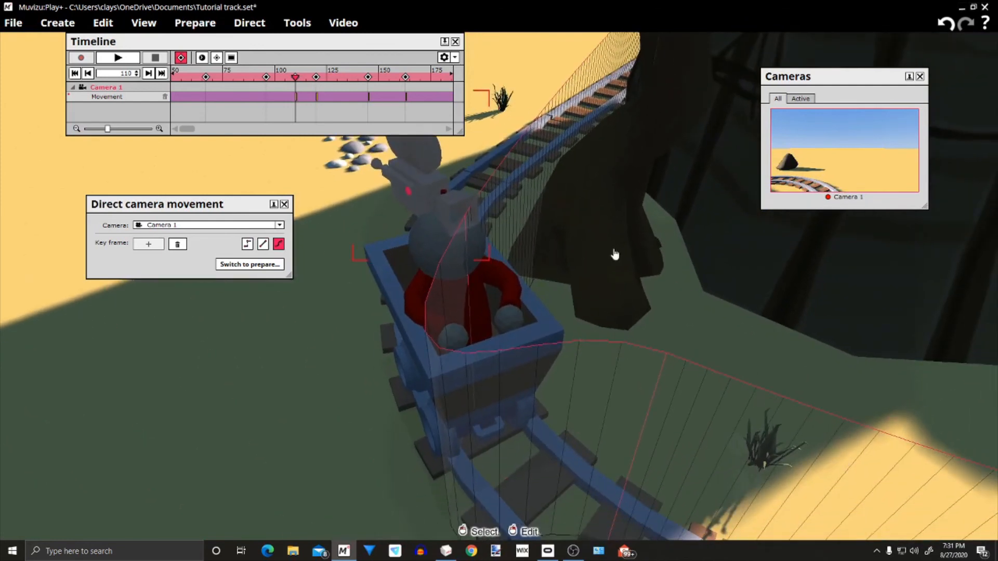
Rotate Camera 1 at frame 110 toward the front of the cart and adjust its position on the rider's head
{"action": "left_click_drag", "start_coordinate": [645, 342], "coordinate": [678, 338]}
{"action": "left_click_drag", "start_coordinate": [695, 392], "coordinate": [602, 271]}
{"action": "right_click_drag", "start_coordinate": [601, 271], "coordinate": [574, 270]}
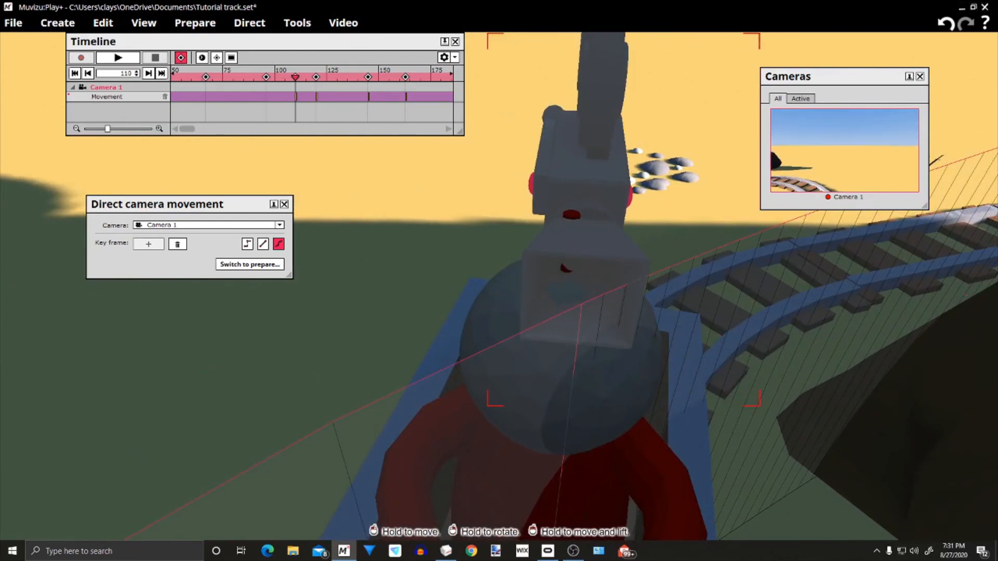
{"action": "mouse_move", "coordinate": [577, 275]}
{"action": "left_mouse_down"}
{"action": "mouse_move", "coordinate": [563, 272]}
{"action": "mouse_move", "coordinate": [565, 291]}
{"action": "left_mouse_up"}
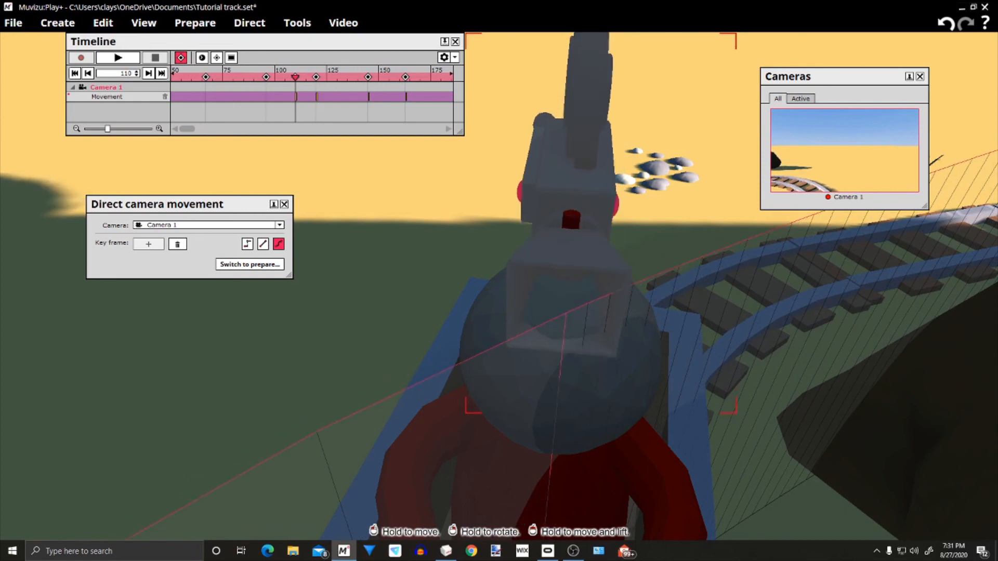
{"action": "left_click_drag", "start_coordinate": [566, 289], "coordinate": [562, 277]}
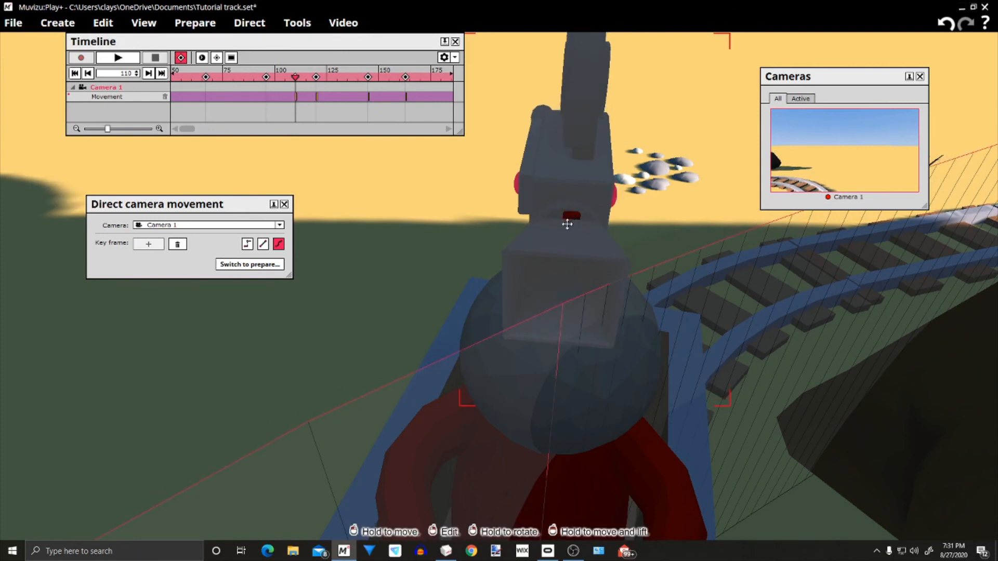
Turn Camera 1 further at frame 110 until the dark rock is out of its view, fine-tuning its placement on the head
{"action": "right_click_drag", "start_coordinate": [689, 212], "coordinate": [728, 232]}
{"action": "left_click_drag", "start_coordinate": [727, 232], "coordinate": [695, 200]}
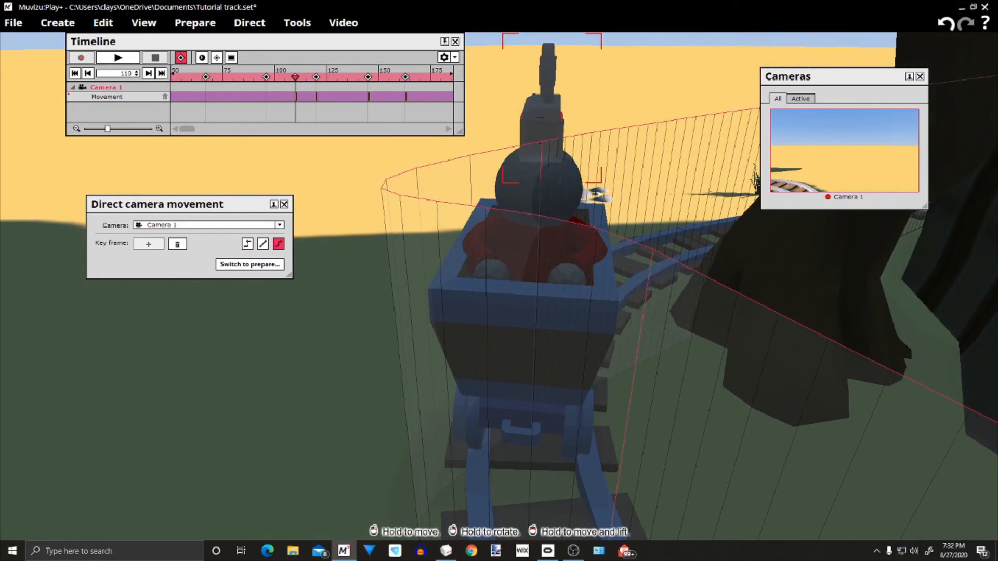
{"action": "left_click_drag", "start_coordinate": [600, 149], "coordinate": [594, 89]}
{"action": "right_click_drag", "start_coordinate": [775, 291], "coordinate": [776, 345]}
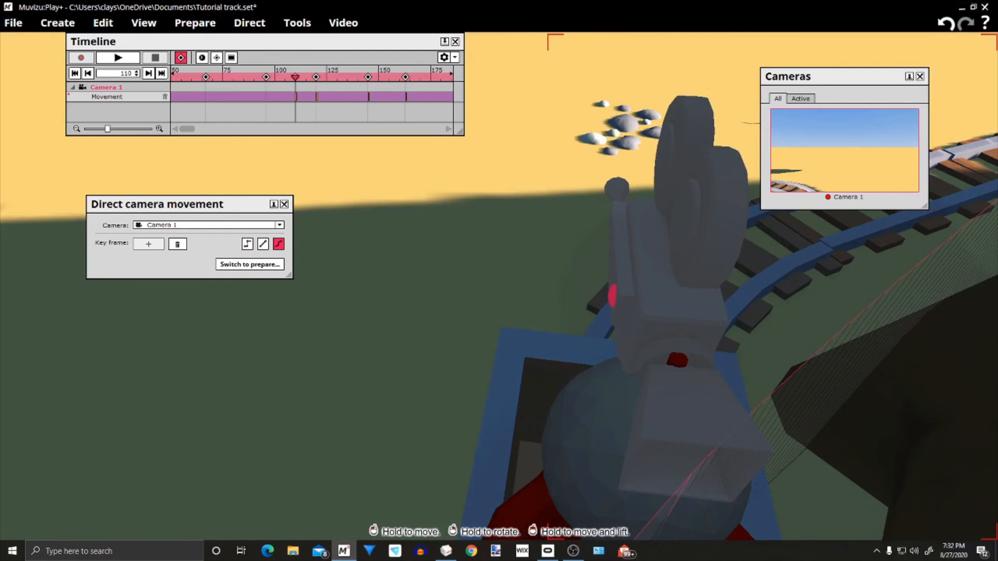
{"action": "left_click_drag", "start_coordinate": [749, 353], "coordinate": [796, 421]}
{"action": "left_click_drag", "start_coordinate": [738, 403], "coordinate": [718, 401]}
{"action": "right_click_drag", "start_coordinate": [717, 402], "coordinate": [751, 360]}
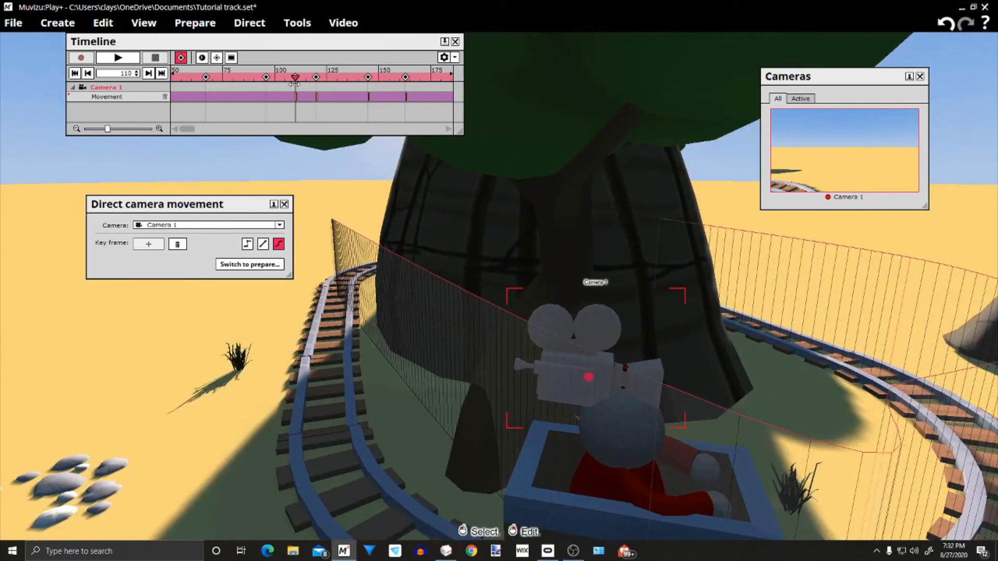
Add a Camera 1 key frame at frame 96 and move the camera onto the rider's head
{"action": "left_click_drag", "start_coordinate": [295, 78], "coordinate": [266, 78]}
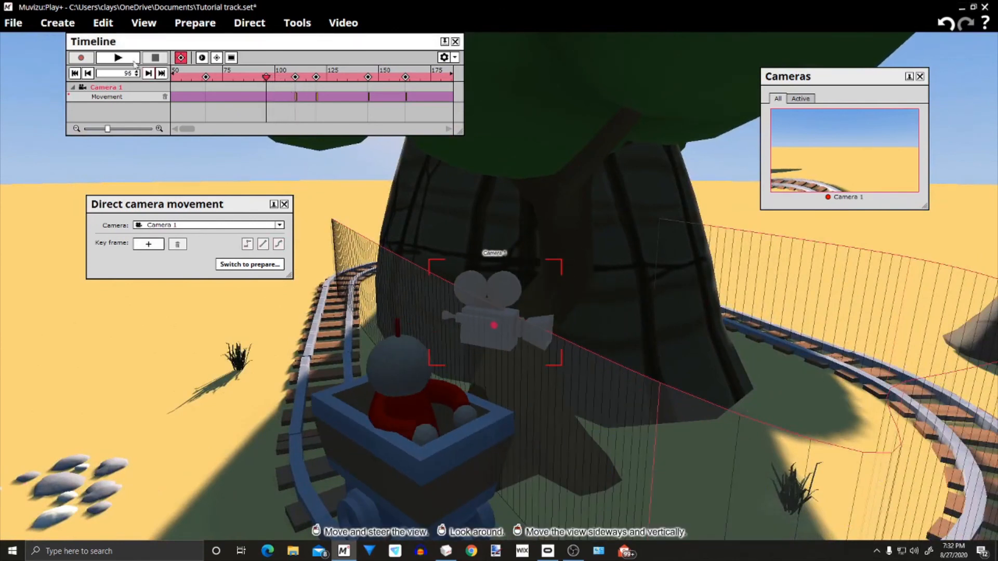
{"action": "left_click", "coordinate": [151, 245]}
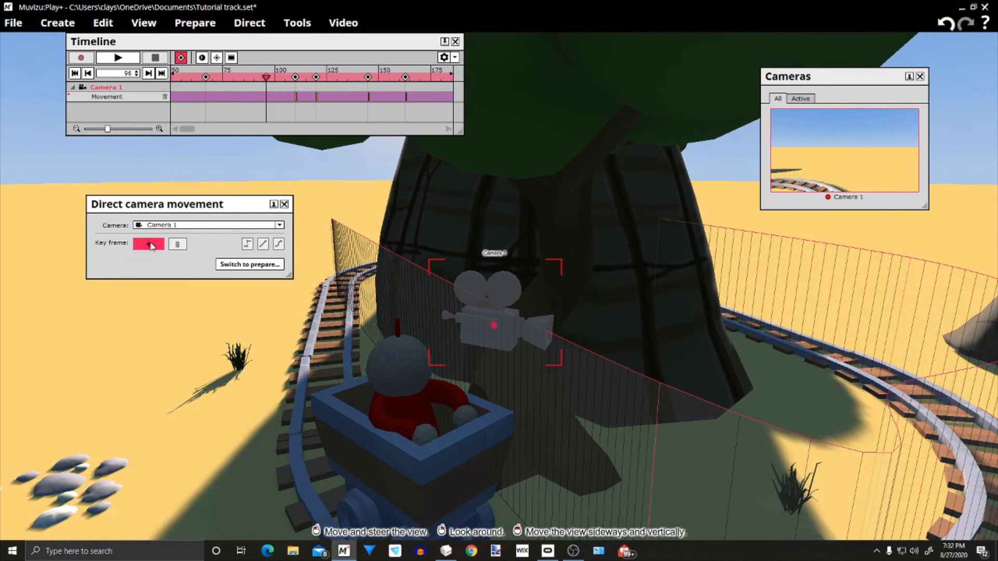
{"action": "left_click_drag", "start_coordinate": [519, 294], "coordinate": [393, 294]}
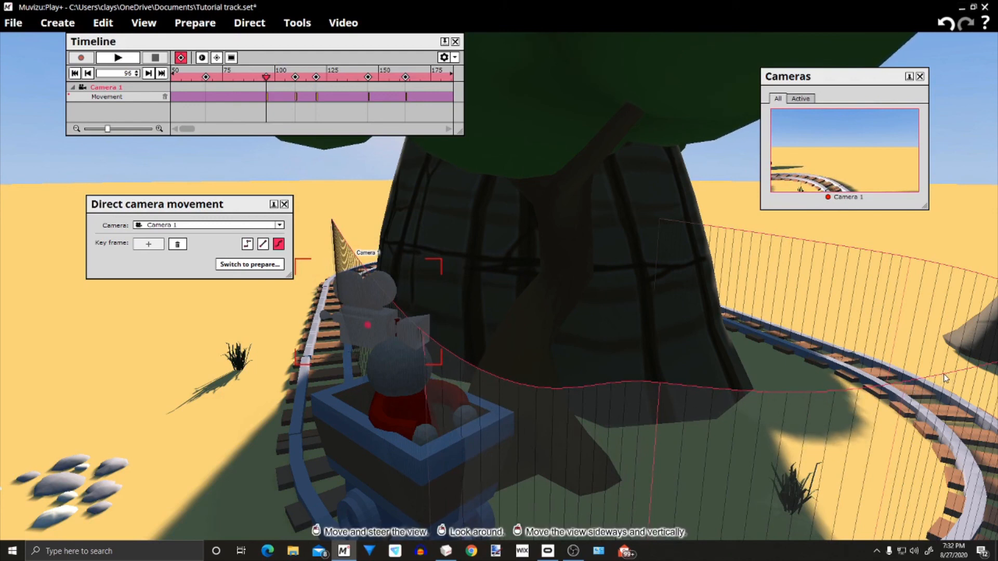
Rotate Camera 1 at frame 96 to point straight ahead of the cart and centre it on top of the rider's head
{"action": "left_click_drag", "start_coordinate": [659, 399], "coordinate": [626, 323]}
{"action": "right_click_drag", "start_coordinate": [626, 322], "coordinate": [630, 434]}
{"action": "left_click_drag", "start_coordinate": [630, 434], "coordinate": [712, 356]}
{"action": "right_click_drag", "start_coordinate": [608, 415], "coordinate": [661, 426]}
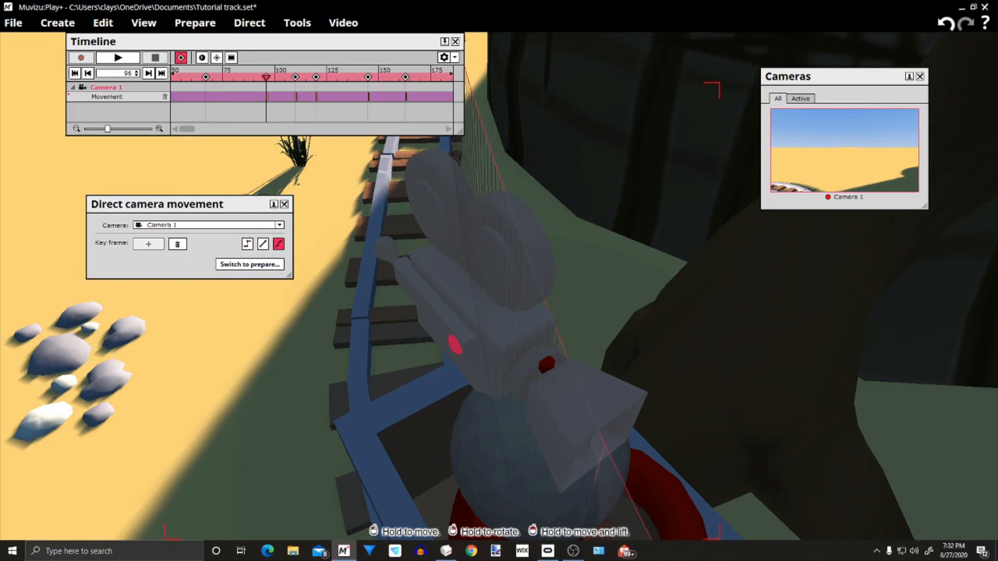
{"action": "left_click_drag", "start_coordinate": [646, 399], "coordinate": [618, 424]}
{"action": "right_click", "coordinate": [567, 112]}
{"action": "left_click", "coordinate": [497, 144]}
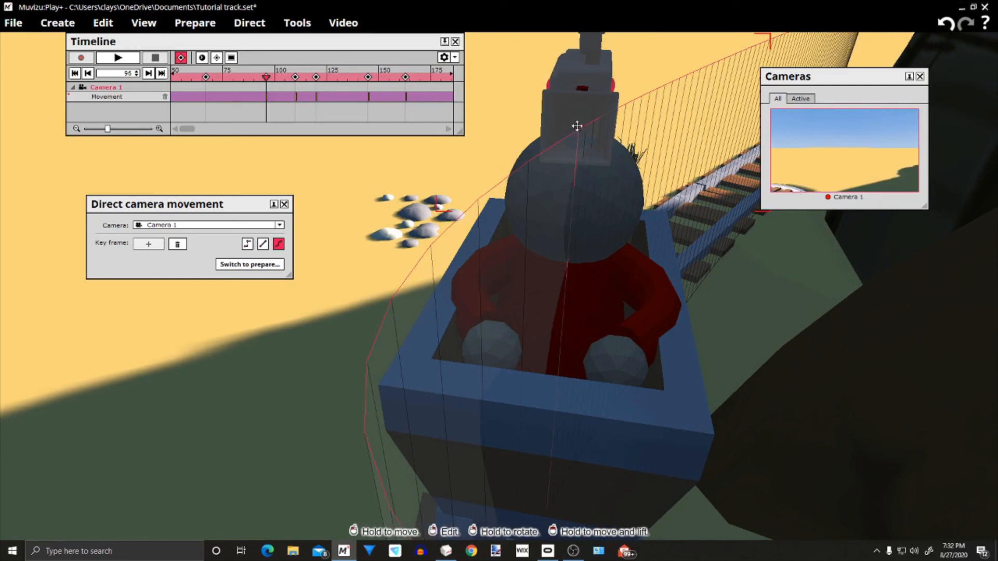
Add a Camera 1 key frame at frame 67 and move the camera onto the rider's head
{"action": "left_click", "coordinate": [266, 77]}
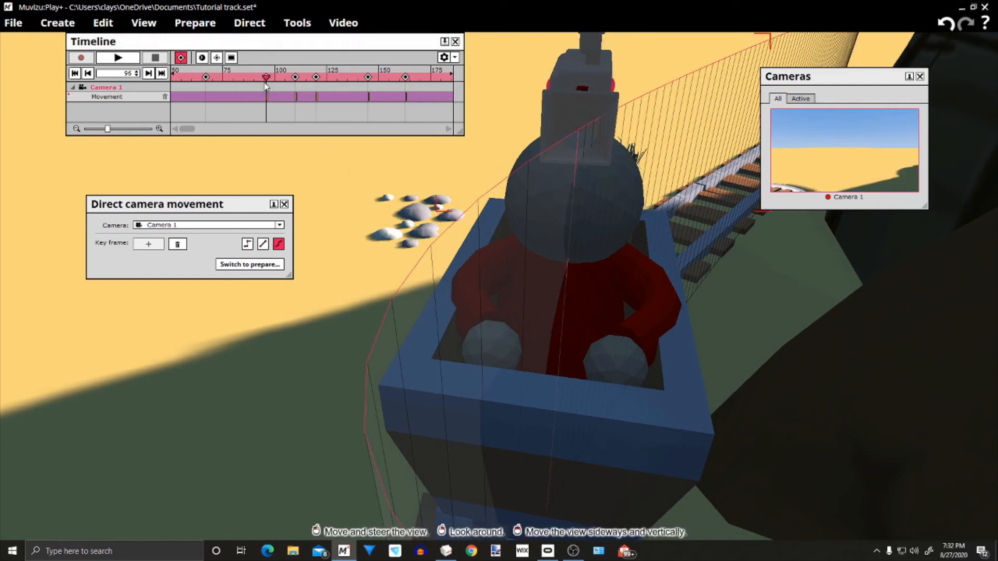
{"action": "left_click_drag", "start_coordinate": [265, 78], "coordinate": [207, 80]}
{"action": "mouse_move", "coordinate": [261, 168]}
{"action": "left_mouse_down"}
{"action": "mouse_move", "coordinate": [333, 187]}
{"action": "mouse_move", "coordinate": [249, 167]}
{"action": "mouse_move", "coordinate": [299, 146]}
{"action": "mouse_move", "coordinate": [452, 156]}
{"action": "mouse_move", "coordinate": [271, 177]}
{"action": "left_mouse_up"}
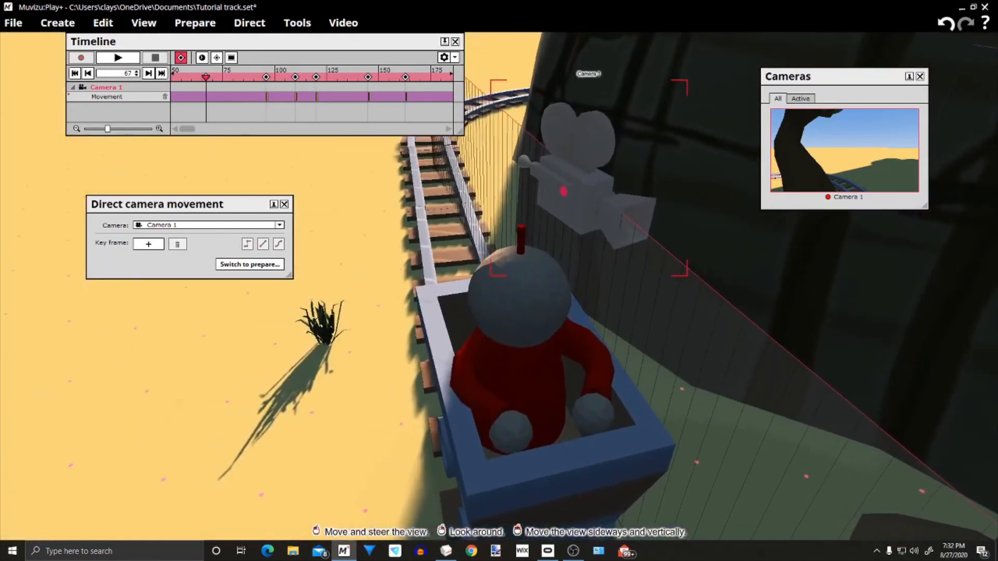
{"action": "left_click", "coordinate": [148, 243]}
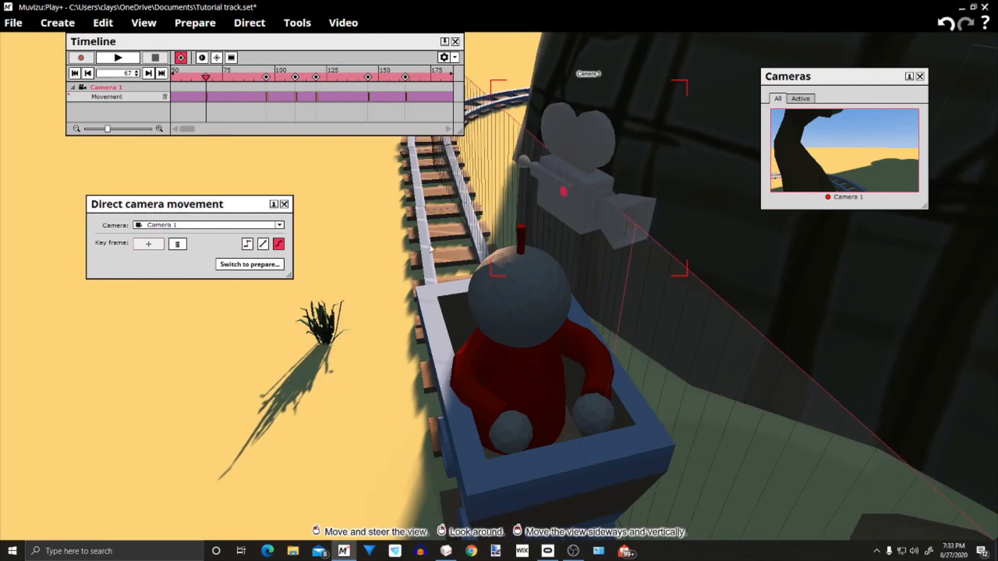
{"action": "left_click_drag", "start_coordinate": [591, 212], "coordinate": [508, 237]}
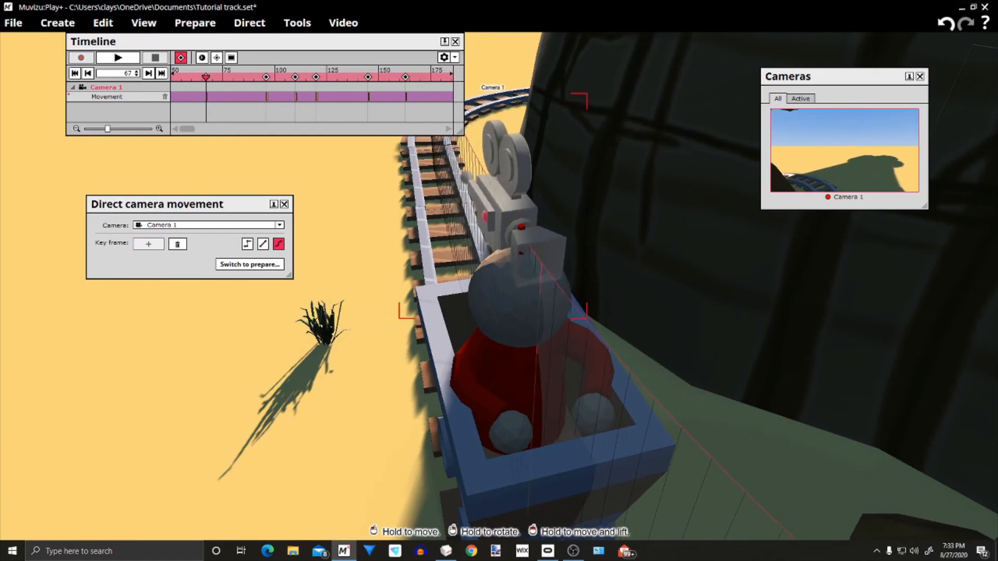
Fine-tune Camera 1 at frame 67 so it sits centred on the rider's head, checking it from the front and side
{"action": "left_click_drag", "start_coordinate": [508, 229], "coordinate": [505, 228]}
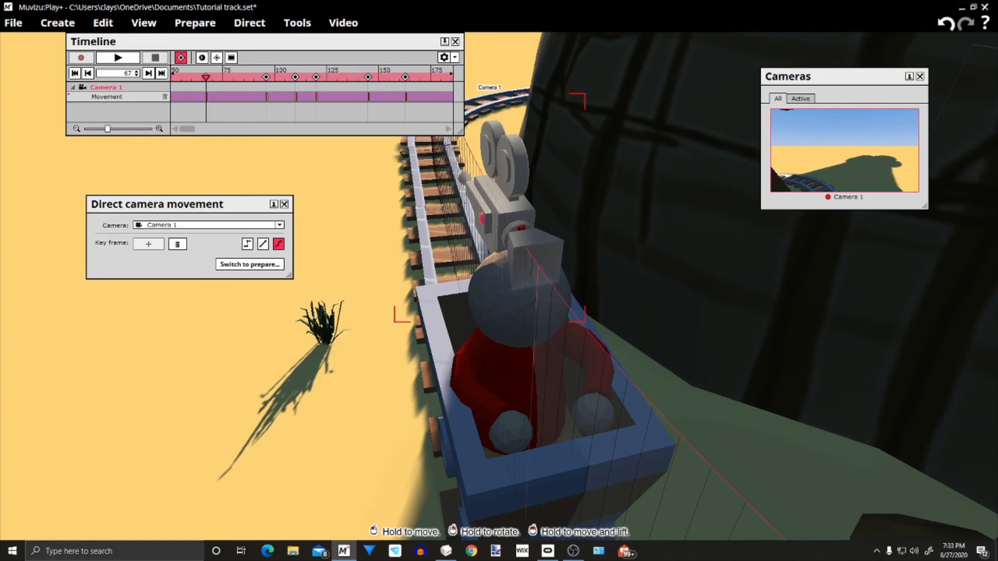
{"action": "mouse_move", "coordinate": [436, 262]}
{"action": "left_mouse_down"}
{"action": "mouse_move", "coordinate": [442, 281]}
{"action": "mouse_move", "coordinate": [433, 264]}
{"action": "left_mouse_up"}
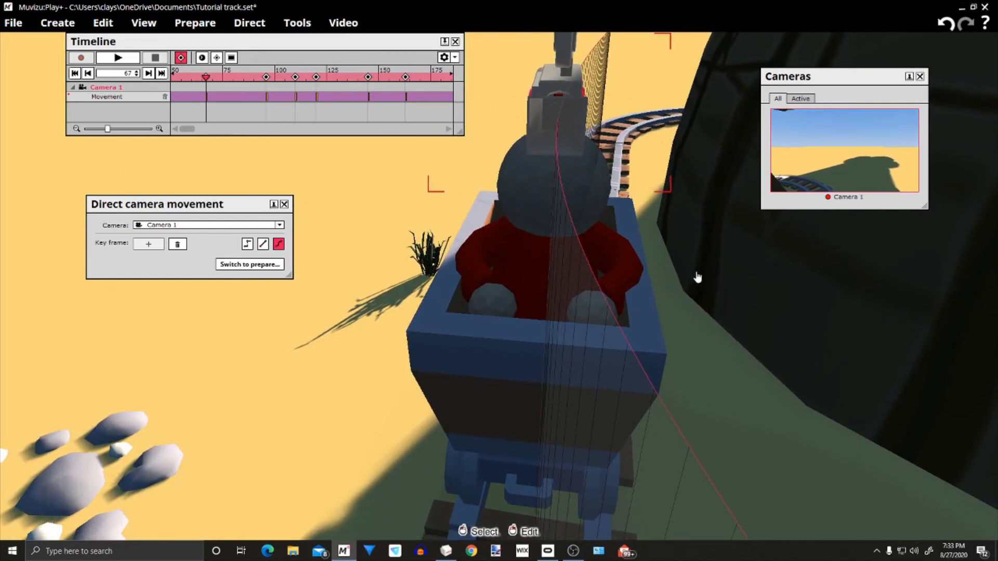
{"action": "left_click_drag", "start_coordinate": [692, 320], "coordinate": [594, 410]}
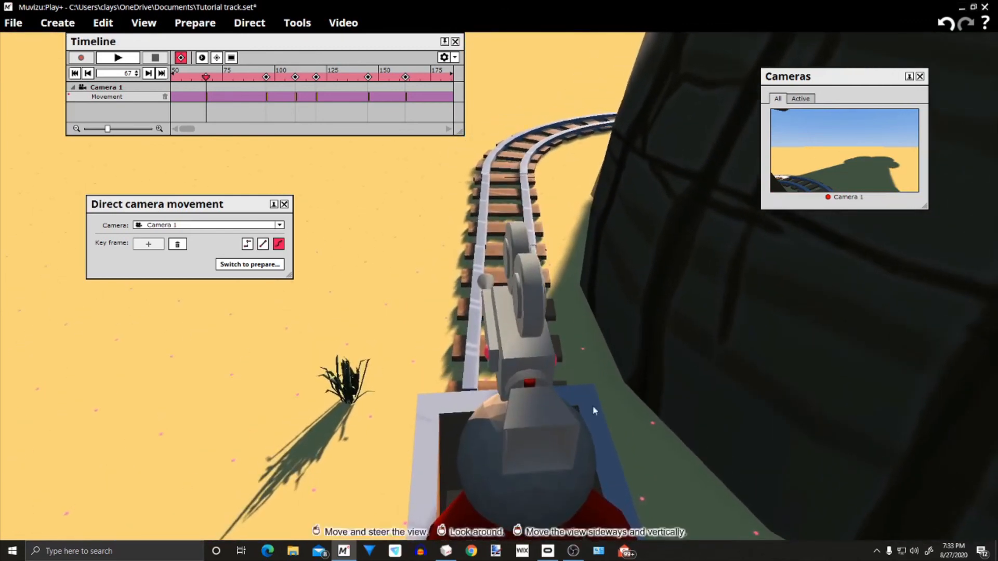
{"action": "left_click", "coordinate": [563, 426]}
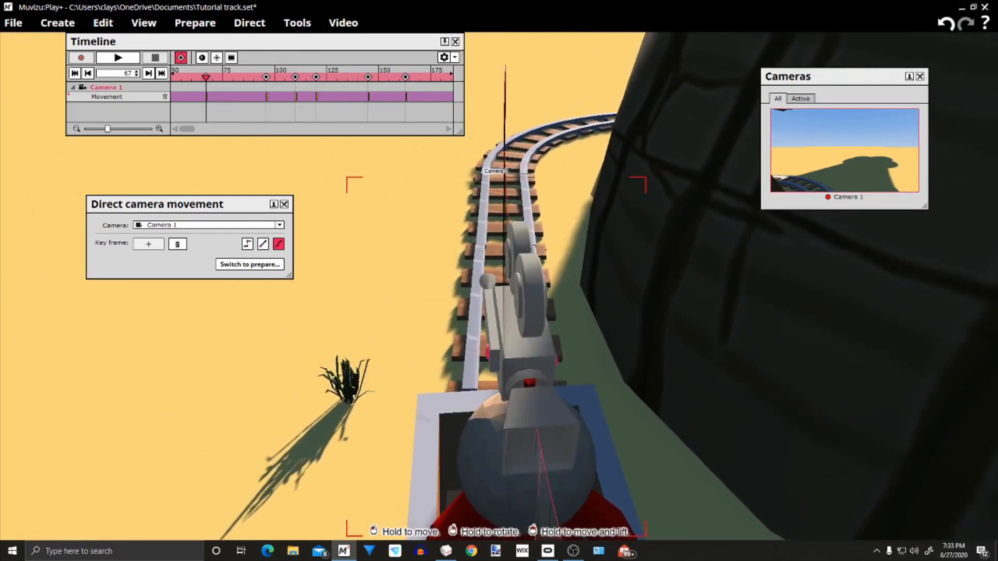
{"action": "left_click_drag", "start_coordinate": [660, 486], "coordinate": [184, 200]}
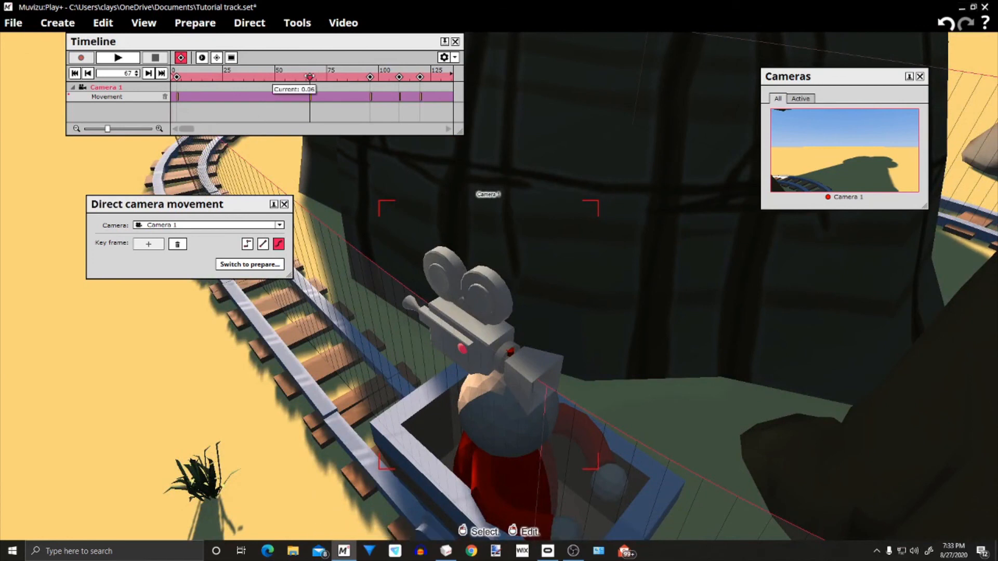
Play the animation from frame 3 to the end, checking that Camera 1 stays on the rider's head around the track
{"action": "left_click_drag", "start_coordinate": [310, 78], "coordinate": [175, 79]}
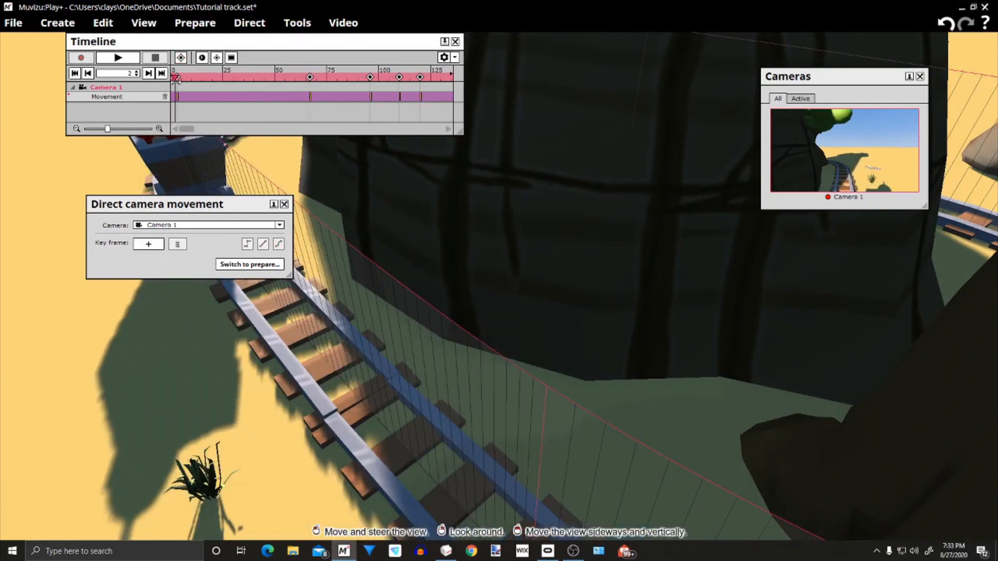
{"action": "right_click_drag", "start_coordinate": [208, 333], "coordinate": [448, 348]}
{"action": "left_click_drag", "start_coordinate": [447, 348], "coordinate": [499, 286]}
{"action": "mouse_move", "coordinate": [499, 312]}
{"action": "left_mouse_down"}
{"action": "mouse_move", "coordinate": [517, 297]}
{"action": "mouse_move", "coordinate": [493, 296]}
{"action": "mouse_move", "coordinate": [575, 301]}
{"action": "mouse_move", "coordinate": [494, 312]}
{"action": "mouse_move", "coordinate": [520, 324]}
{"action": "mouse_move", "coordinate": [489, 307]}
{"action": "mouse_move", "coordinate": [519, 318]}
{"action": "mouse_move", "coordinate": [509, 320]}
{"action": "mouse_move", "coordinate": [494, 276]}
{"action": "mouse_move", "coordinate": [512, 283]}
{"action": "mouse_move", "coordinate": [504, 299]}
{"action": "mouse_move", "coordinate": [536, 301]}
{"action": "mouse_move", "coordinate": [520, 294]}
{"action": "left_mouse_up"}
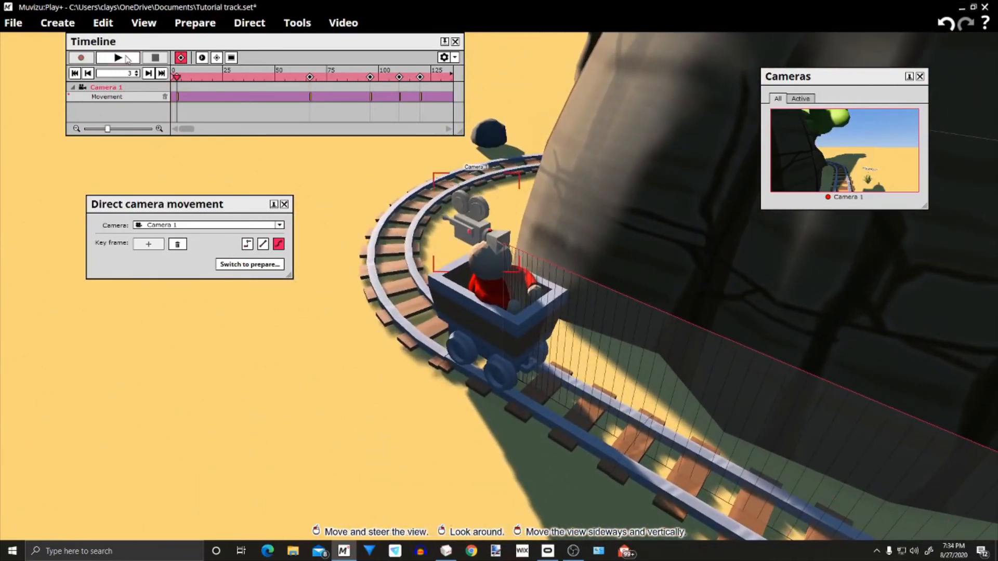
{"action": "left_click", "coordinate": [103, 58]}
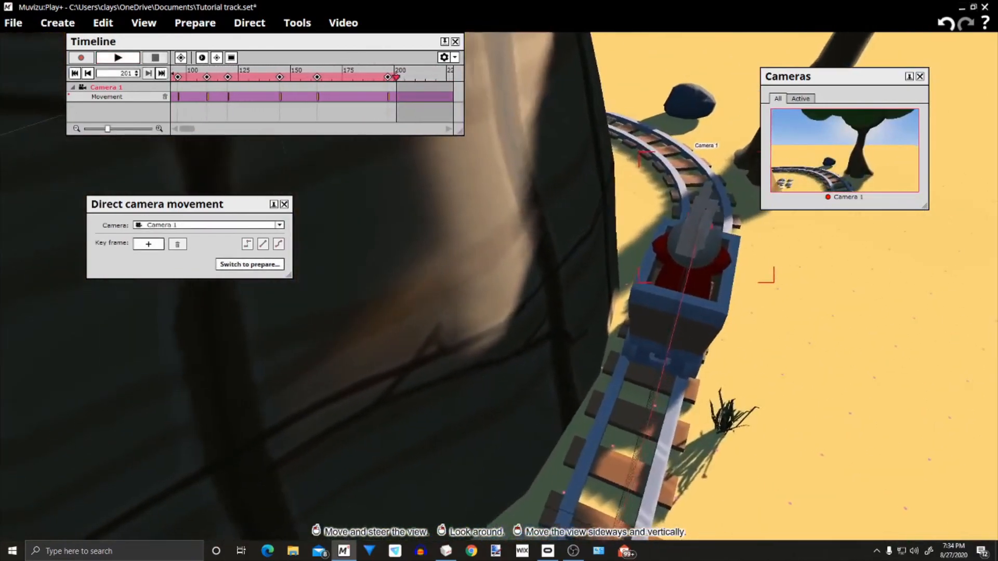
{"action": "left_click_drag", "start_coordinate": [499, 291], "coordinate": [538, 255]}
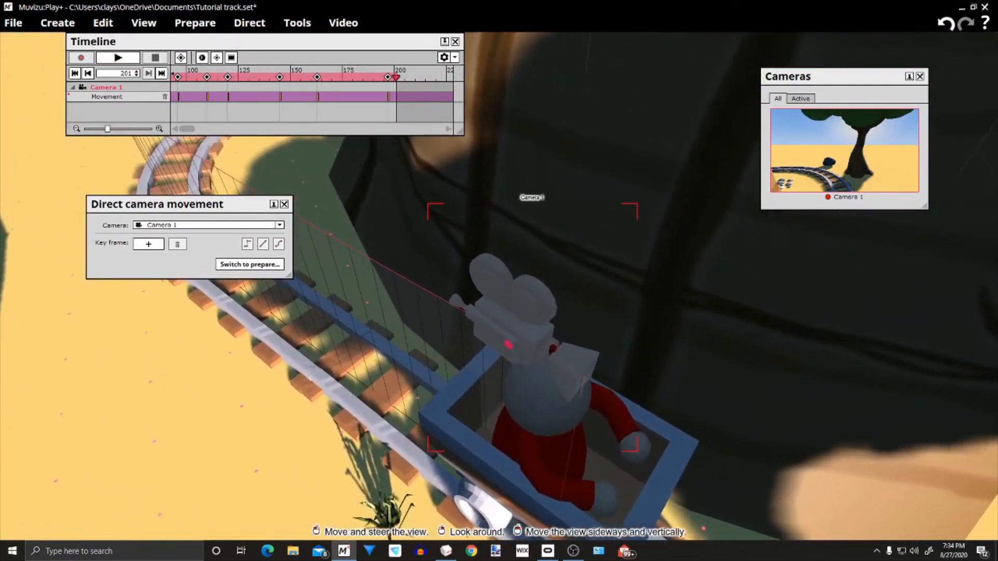
{"action": "right_click_drag", "start_coordinate": [538, 254], "coordinate": [539, 241]}
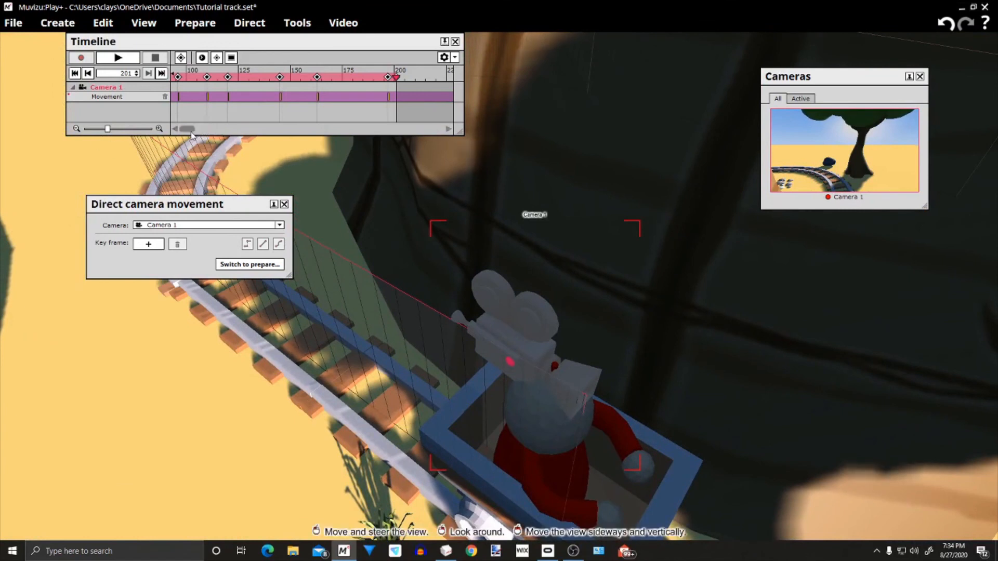
Return the timeline to the Camera 1 key frame at frame 3
{"action": "left_click_drag", "start_coordinate": [188, 128], "coordinate": [179, 128]}
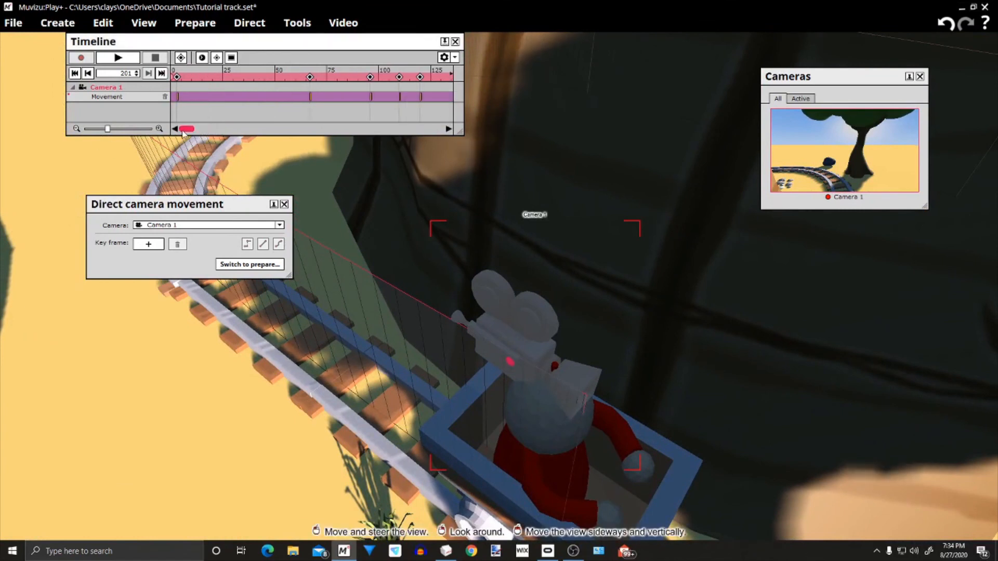
{"action": "left_click", "coordinate": [177, 76]}
{"action": "left_click", "coordinate": [177, 77]}
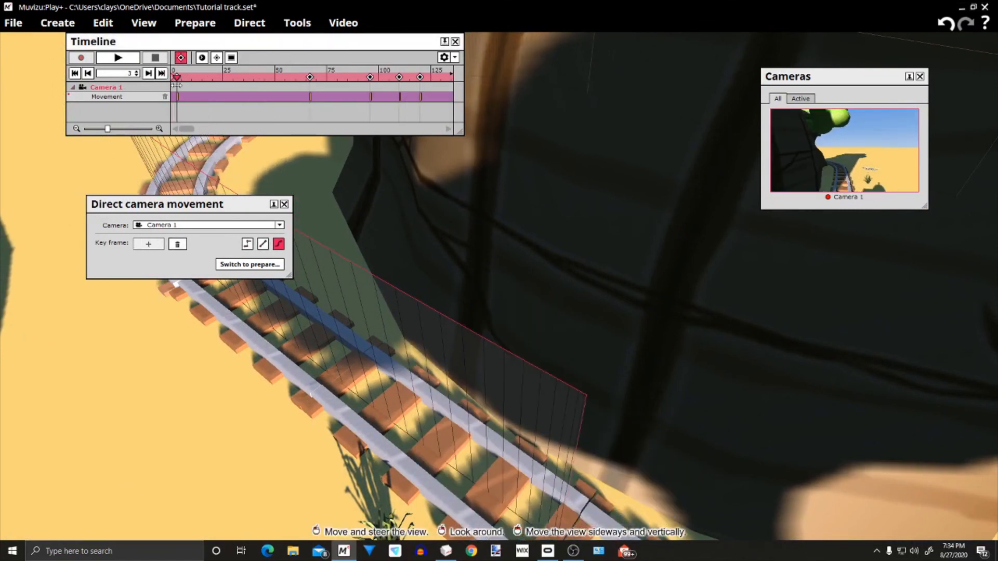
Close the timeline and reposition the Cameras window clear of the mine cart, with the cart and Camera 1 in view
{"action": "right_click_drag", "start_coordinate": [202, 428], "coordinate": [395, 421]}
{"action": "left_click_drag", "start_coordinate": [395, 364], "coordinate": [395, 483]}
{"action": "left_click_drag", "start_coordinate": [395, 416], "coordinate": [354, 322]}
{"action": "mouse_move", "coordinate": [195, 435]}
{"action": "left_mouse_down"}
{"action": "mouse_move", "coordinate": [179, 418]}
{"action": "mouse_move", "coordinate": [186, 398]}
{"action": "mouse_move", "coordinate": [194, 435]}
{"action": "left_mouse_up"}
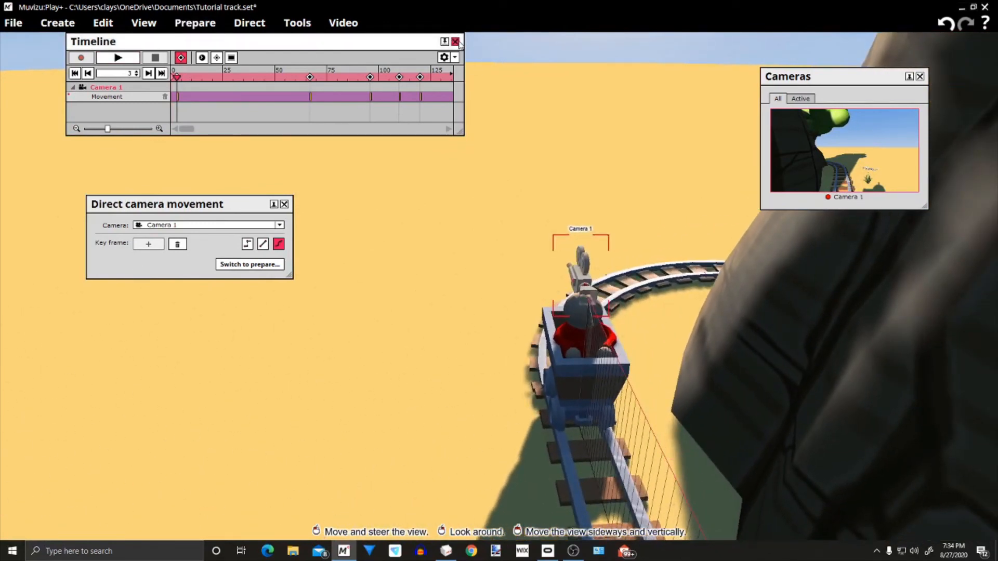
{"action": "left_click", "coordinate": [458, 43]}
{"action": "left_click_drag", "start_coordinate": [394, 295], "coordinate": [445, 274]}
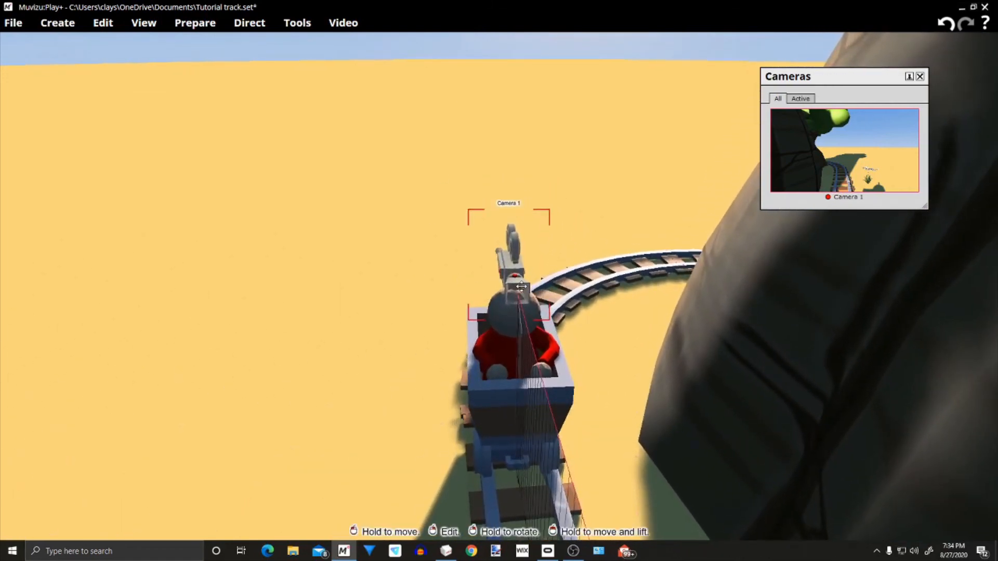
{"action": "left_click_drag", "start_coordinate": [846, 70], "coordinate": [203, 87]}
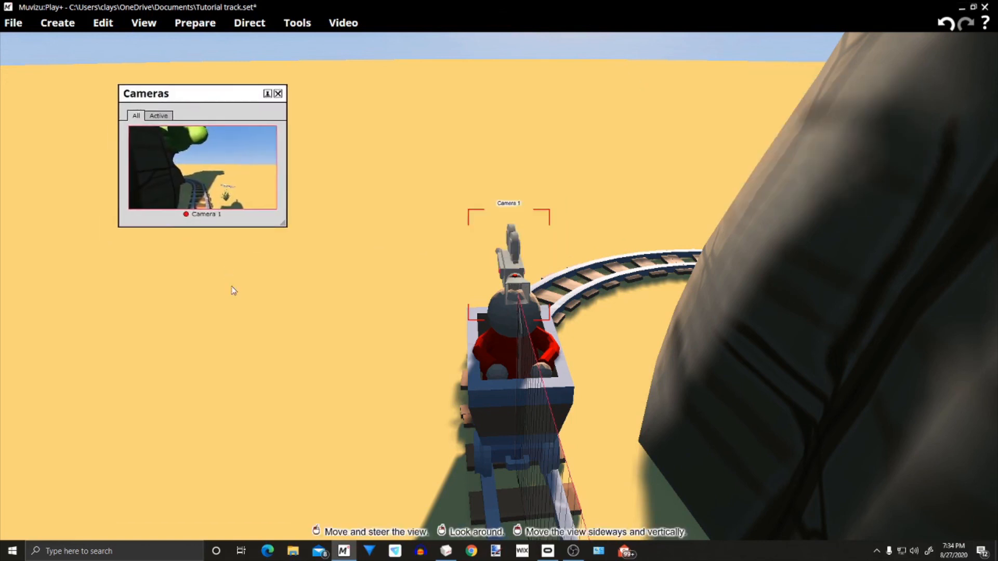
Enable 360° video and check Camera 1's surrounding views in the Cameras window, keeping that window clear of the cart
{"action": "left_click", "coordinate": [307, 28]}
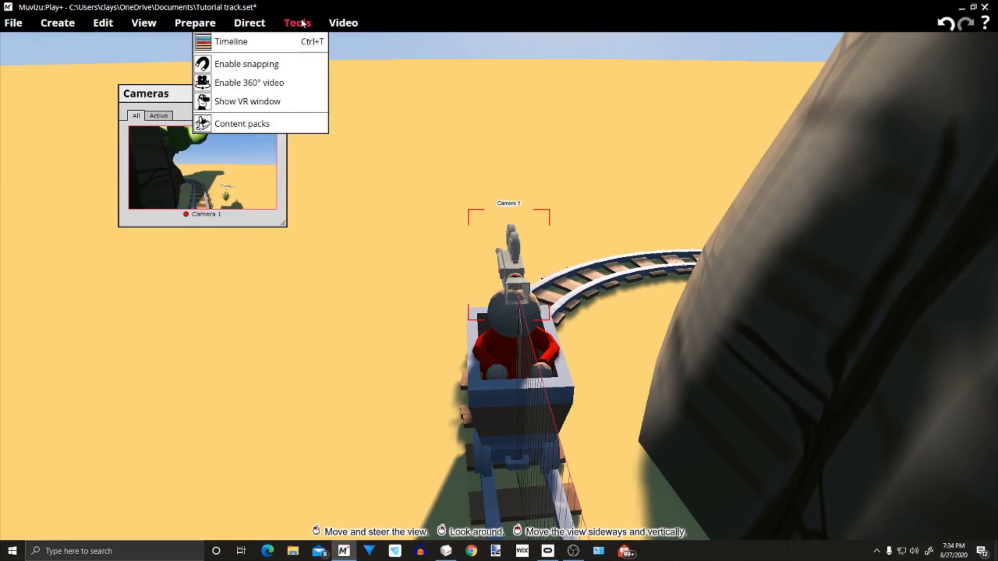
{"action": "left_click", "coordinate": [254, 88]}
{"action": "left_click_drag", "start_coordinate": [222, 94], "coordinate": [279, 77]}
{"action": "left_click_drag", "start_coordinate": [284, 217], "coordinate": [231, 199]}
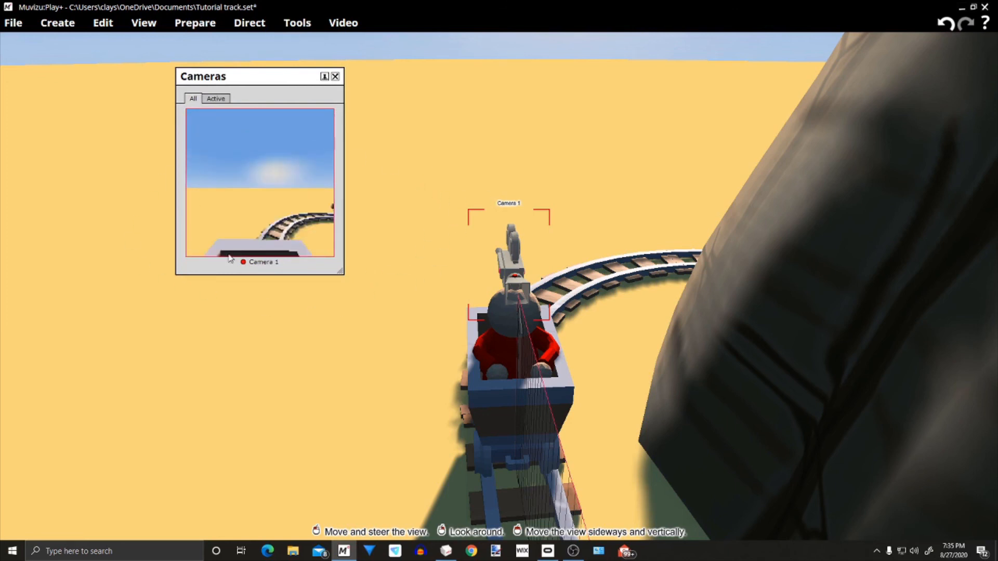
{"action": "left_click_drag", "start_coordinate": [383, 233], "coordinate": [375, 259]}
{"action": "right_click_drag", "start_coordinate": [375, 259], "coordinate": [396, 254]}
{"action": "mouse_move", "coordinate": [396, 255]}
{"action": "left_mouse_down"}
{"action": "mouse_move", "coordinate": [384, 256]}
{"action": "mouse_move", "coordinate": [399, 255]}
{"action": "left_mouse_up"}
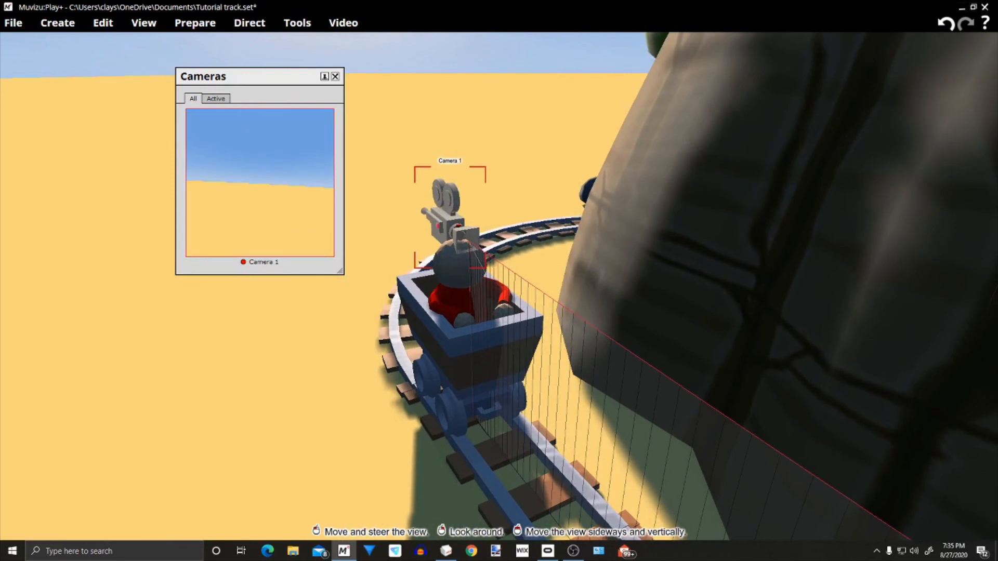
{"action": "left_click_drag", "start_coordinate": [399, 255], "coordinate": [396, 249]}
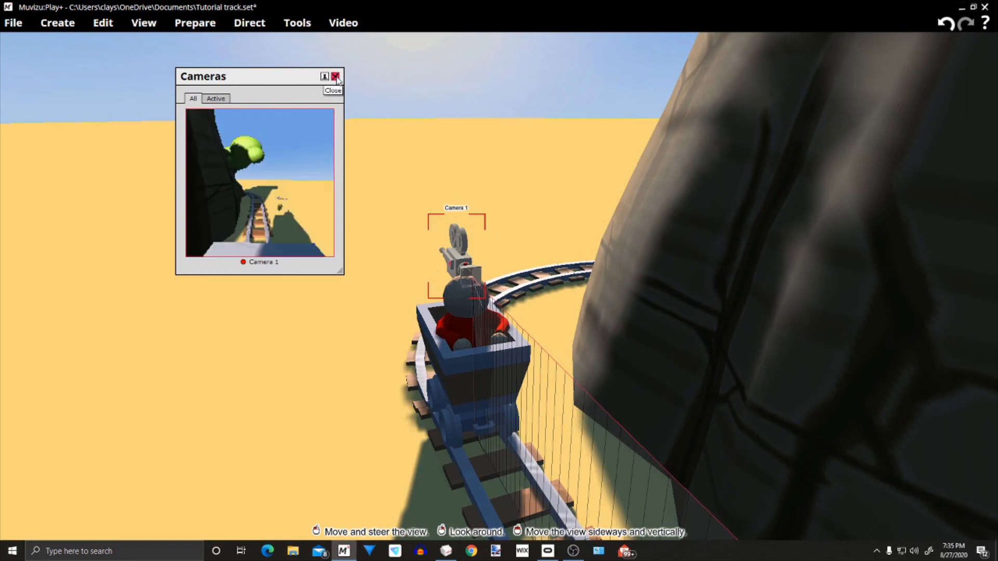
{"action": "left_click_drag", "start_coordinate": [304, 77], "coordinate": [830, 73]}
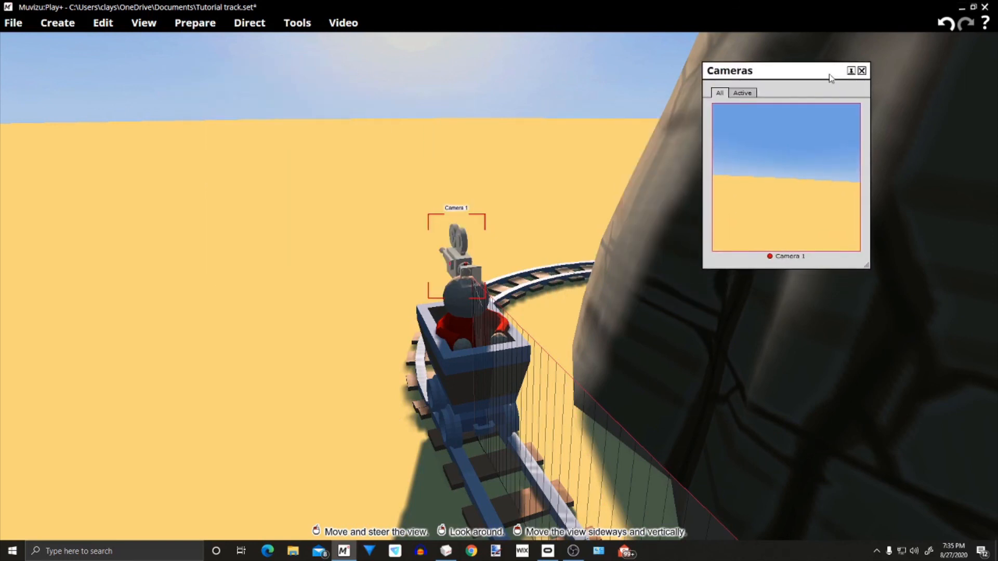
Open the video export settings, turn on watermark removal and set the frame size to 720 x 480
{"action": "left_click", "coordinate": [338, 24]}
{"action": "left_click", "coordinate": [338, 43]}
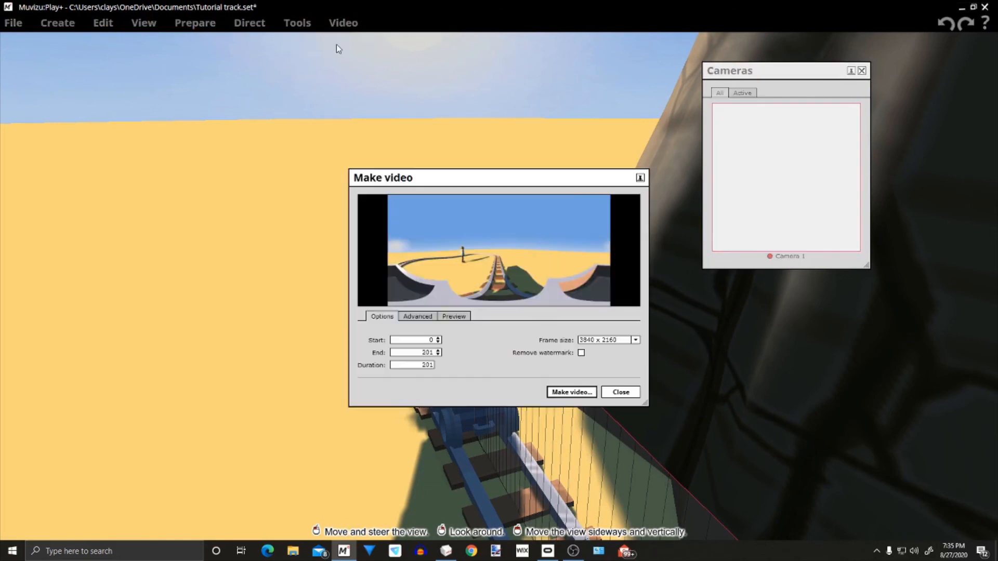
{"action": "left_click", "coordinate": [581, 353]}
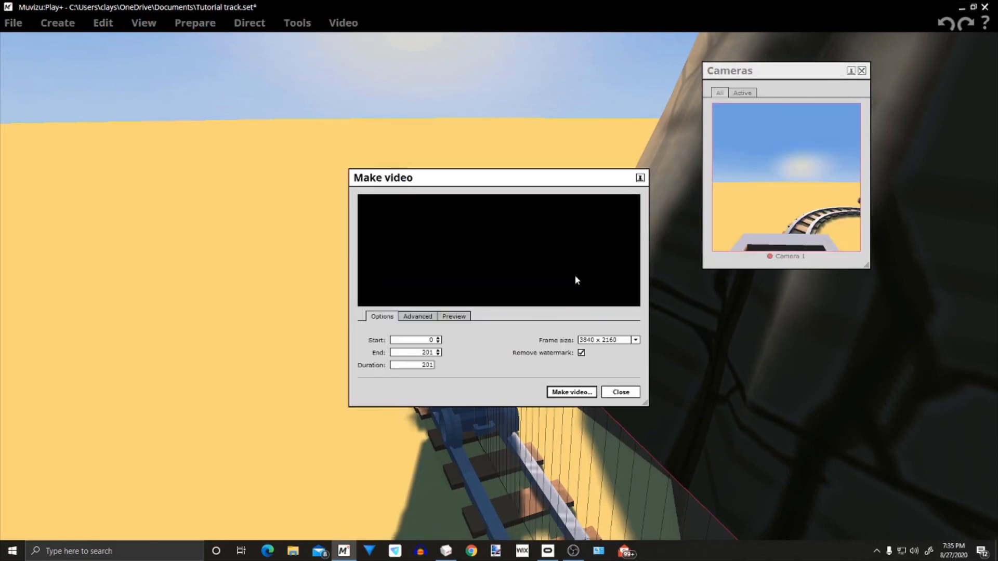
{"action": "left_click", "coordinate": [636, 341]}
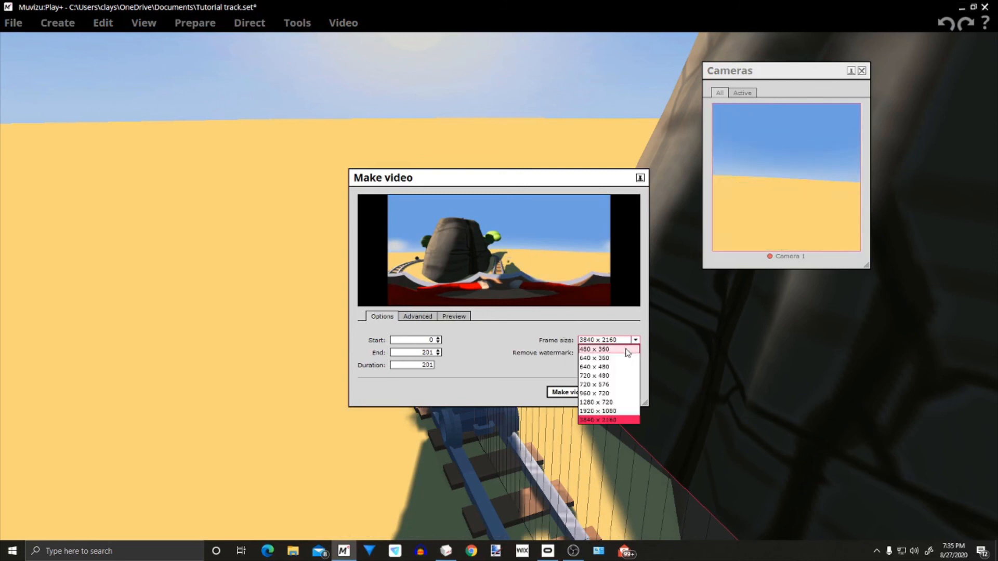
{"action": "left_click", "coordinate": [625, 376]}
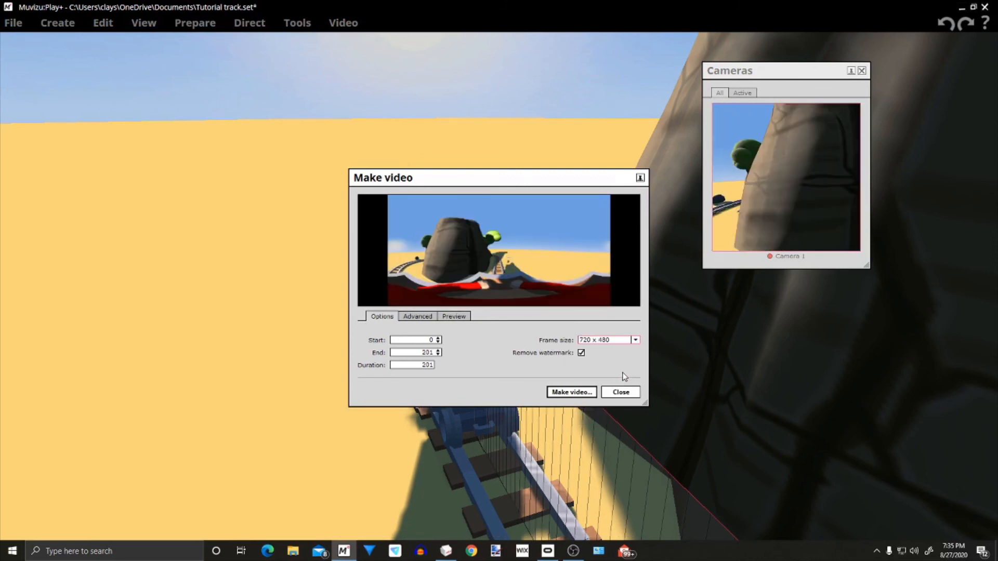
Set the video export's output type to AVI Video, then close the export settings without rendering
{"action": "left_click", "coordinate": [417, 317]}
{"action": "left_click", "coordinate": [459, 332]}
{"action": "left_click", "coordinate": [456, 344]}
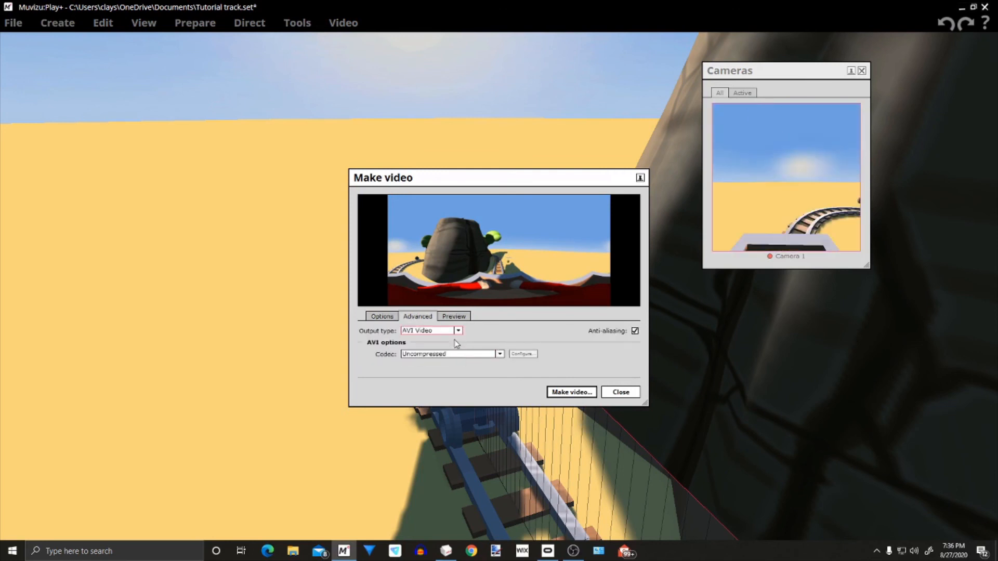
{"action": "left_click_drag", "start_coordinate": [549, 185], "coordinate": [257, 78]}
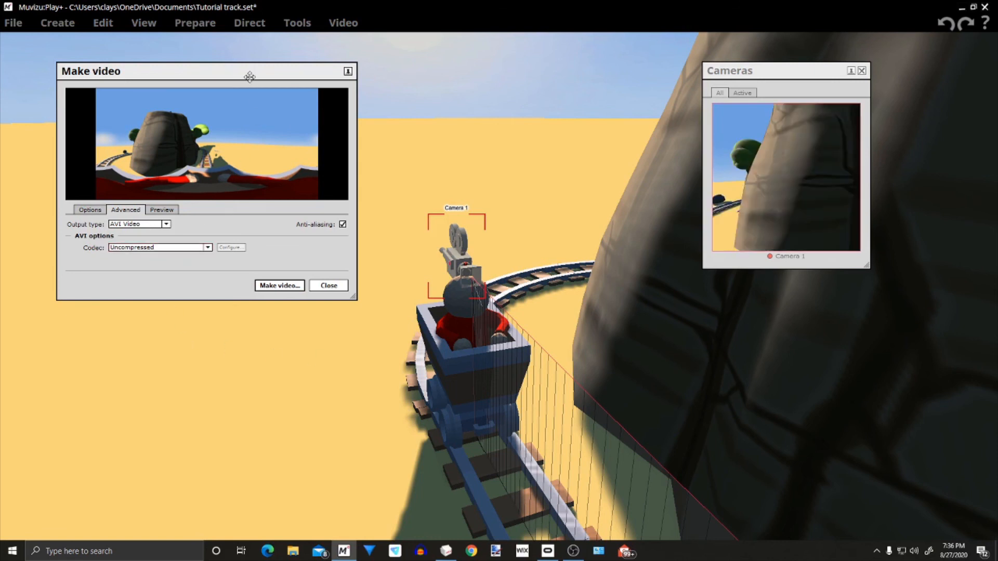
{"action": "left_click_drag", "start_coordinate": [249, 77], "coordinate": [326, 82]}
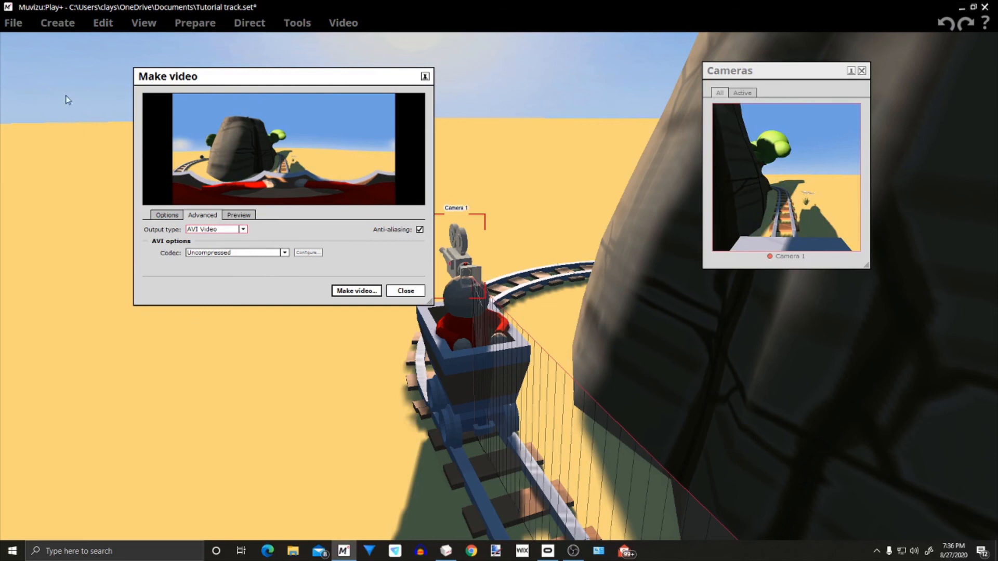
{"action": "left_click", "coordinate": [406, 290]}
Set the video resolution to 3840 x 2160 in the program options and review the available DirectX versions
{"action": "left_click", "coordinate": [13, 23]}
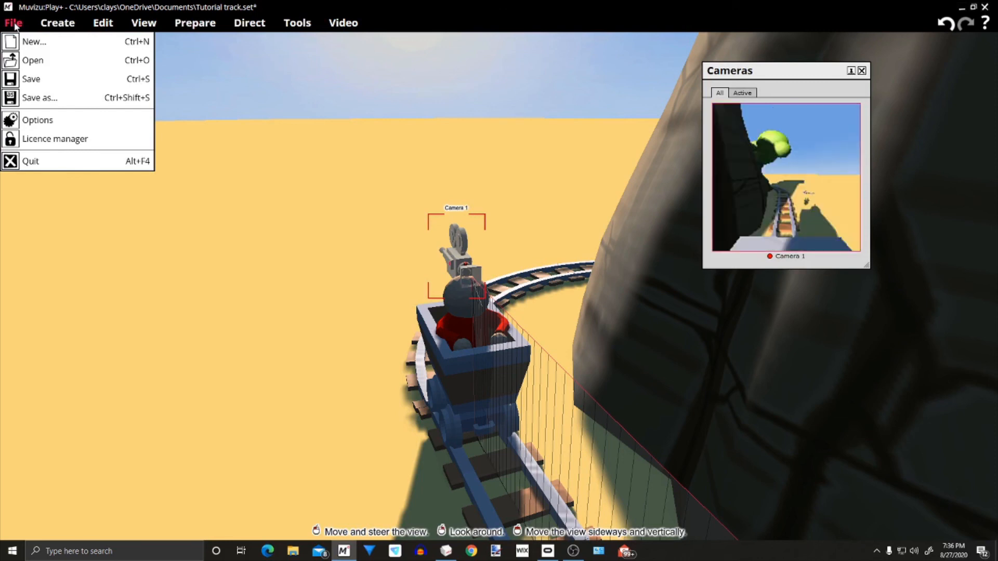
{"action": "left_click", "coordinate": [40, 121]}
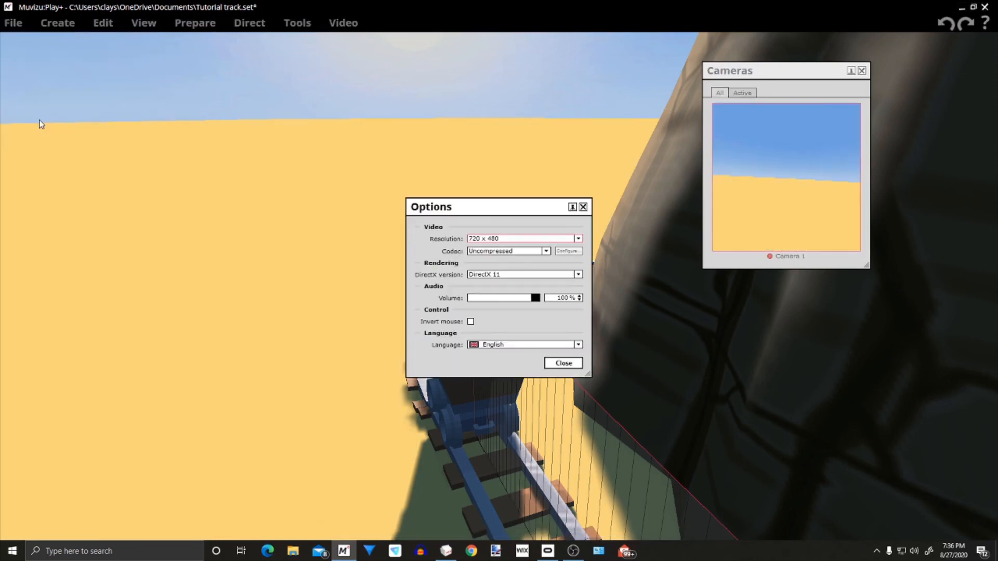
{"action": "left_click_drag", "start_coordinate": [504, 208], "coordinate": [360, 122]}
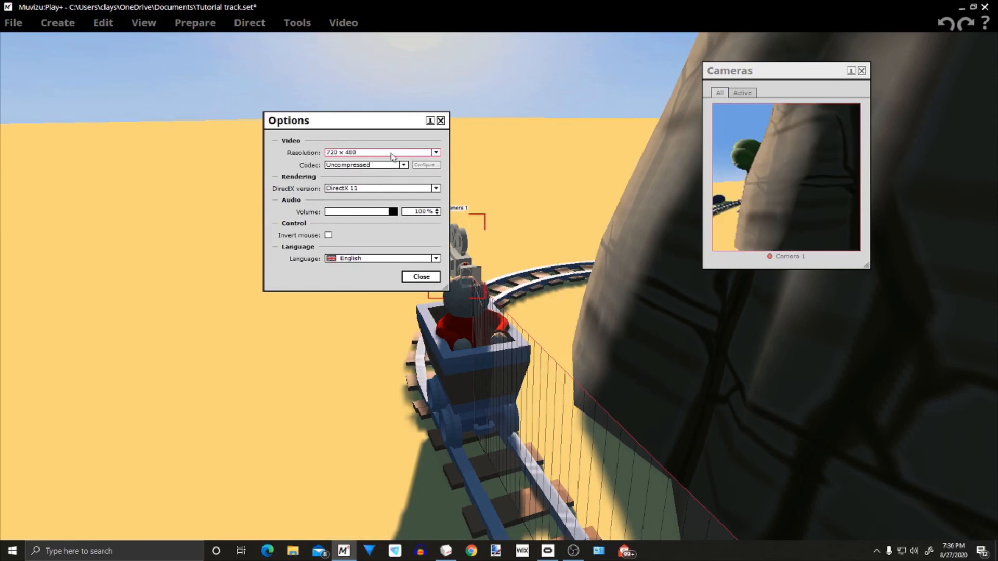
{"action": "left_click", "coordinate": [436, 152]}
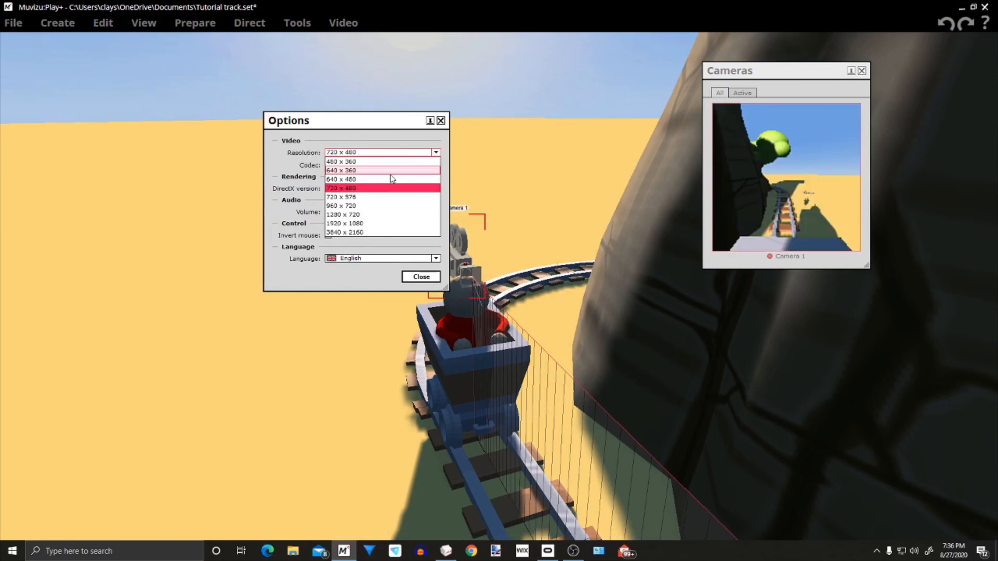
{"action": "left_click", "coordinate": [371, 233]}
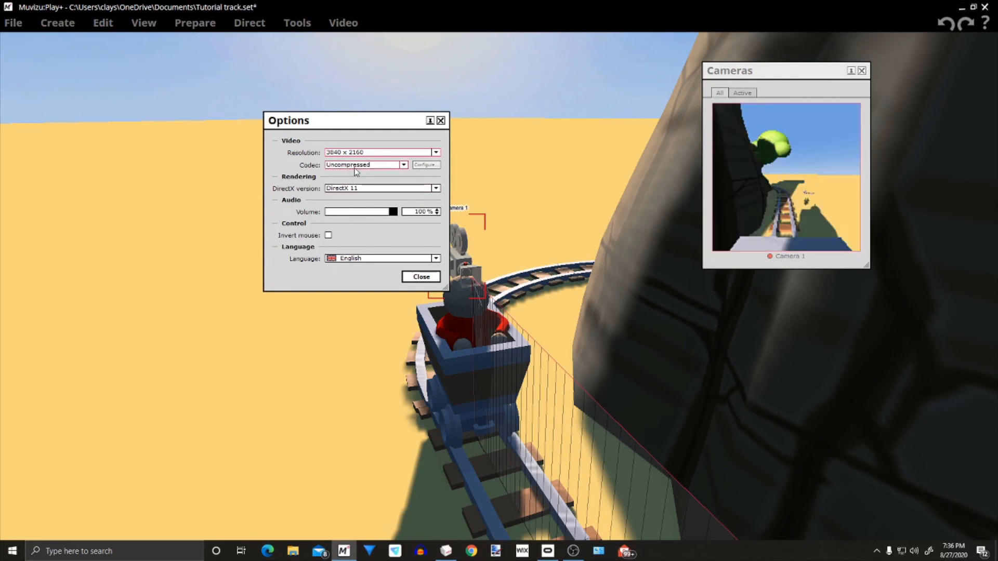
{"action": "left_click", "coordinate": [437, 189]}
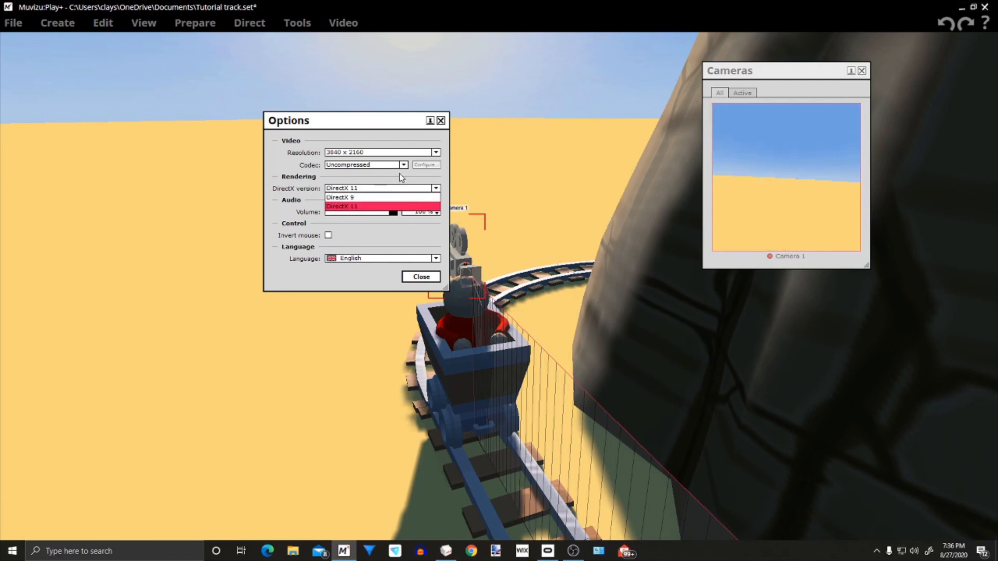
{"action": "left_click", "coordinate": [402, 180]}
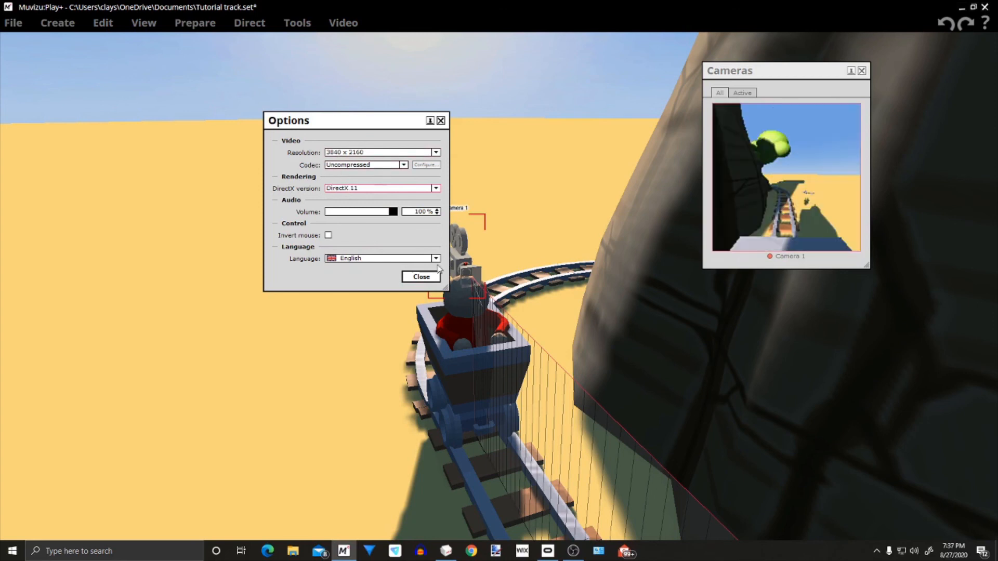
{"action": "left_click", "coordinate": [421, 277]}
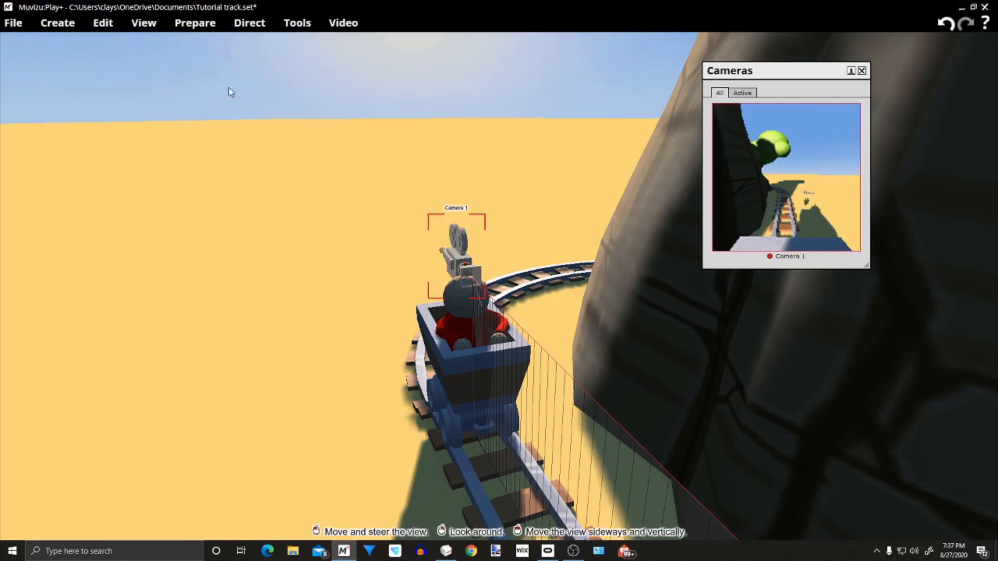
Reopen the video export settings and set the output type to MP4 Video
{"action": "left_click", "coordinate": [343, 22]}
{"action": "left_click", "coordinate": [338, 41]}
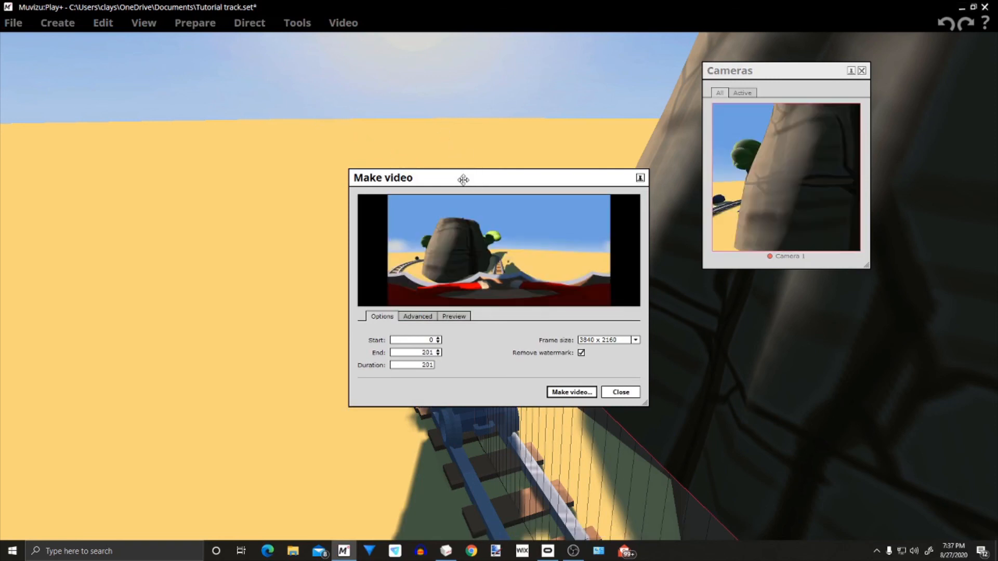
{"action": "left_click_drag", "start_coordinate": [356, 119], "coordinate": [335, 102]}
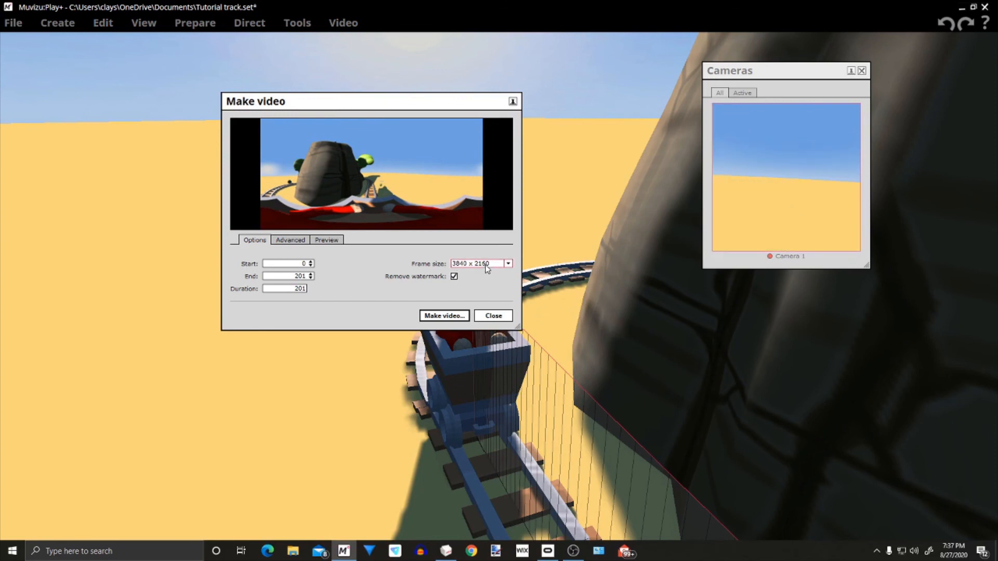
{"action": "left_click", "coordinate": [291, 240]}
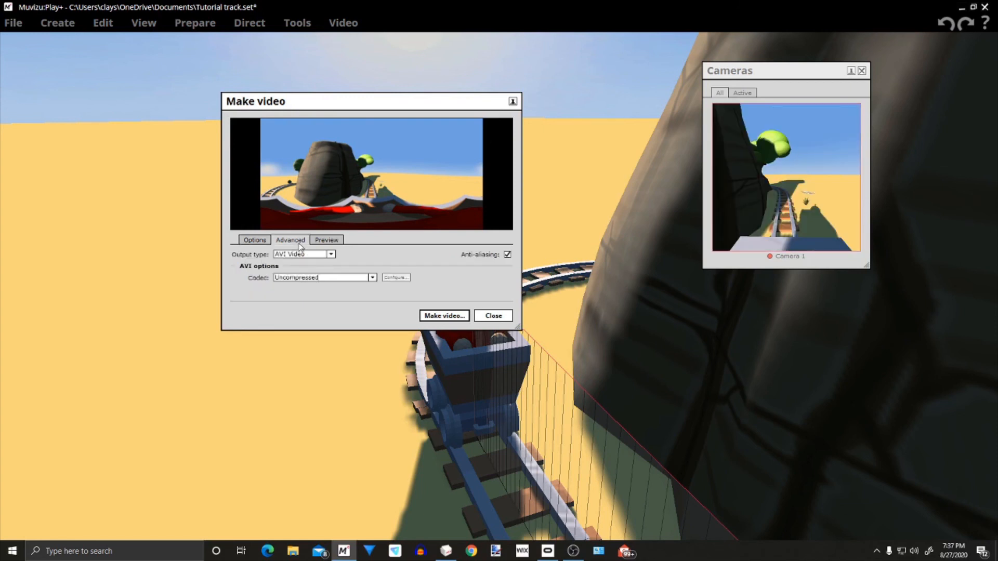
{"action": "left_click", "coordinate": [332, 255]}
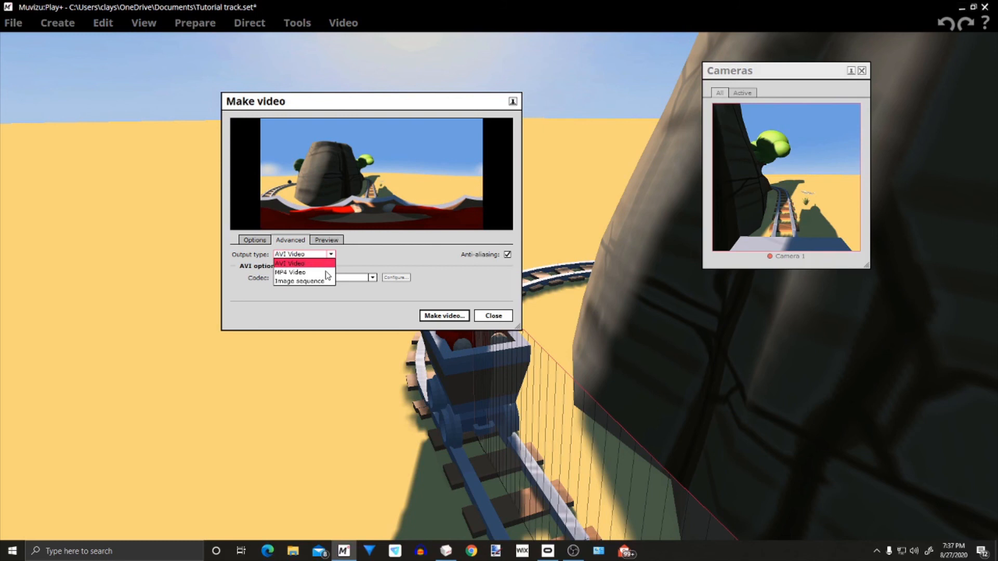
{"action": "left_click", "coordinate": [321, 272]}
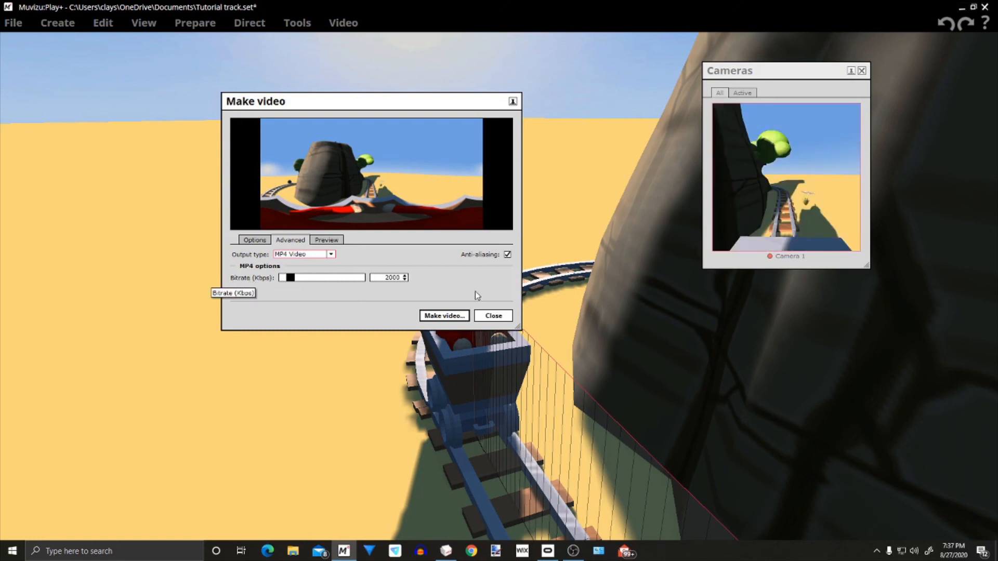
{"action": "left_click_drag", "start_coordinate": [361, 100], "coordinate": [249, 79]}
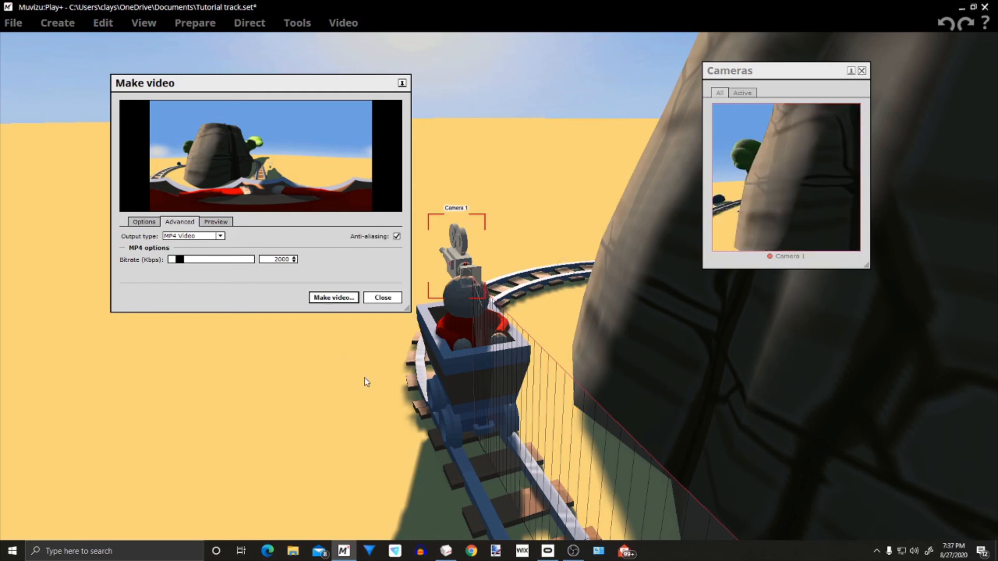
Render the 360° video to the Desktop as Muvizu, replacing the existing MP4 file
{"action": "left_click", "coordinate": [334, 297]}
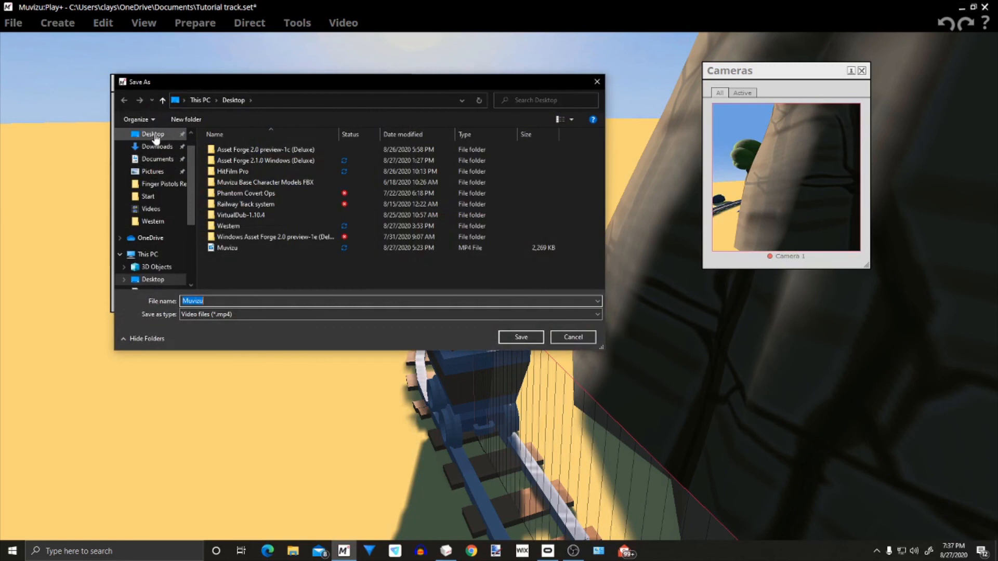
{"action": "left_click", "coordinate": [154, 137]}
{"action": "left_click", "coordinate": [229, 249]}
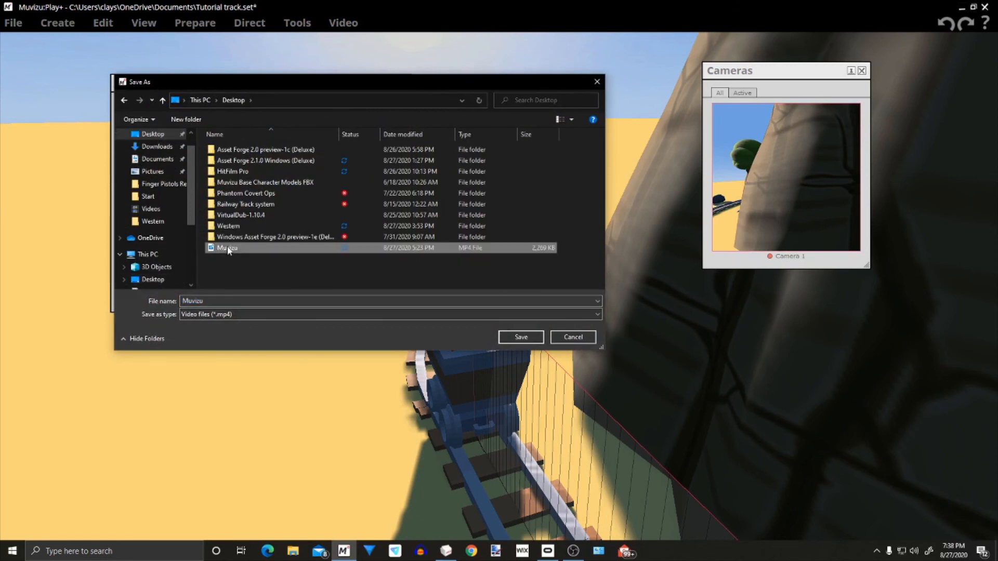
{"action": "left_click", "coordinate": [520, 337]}
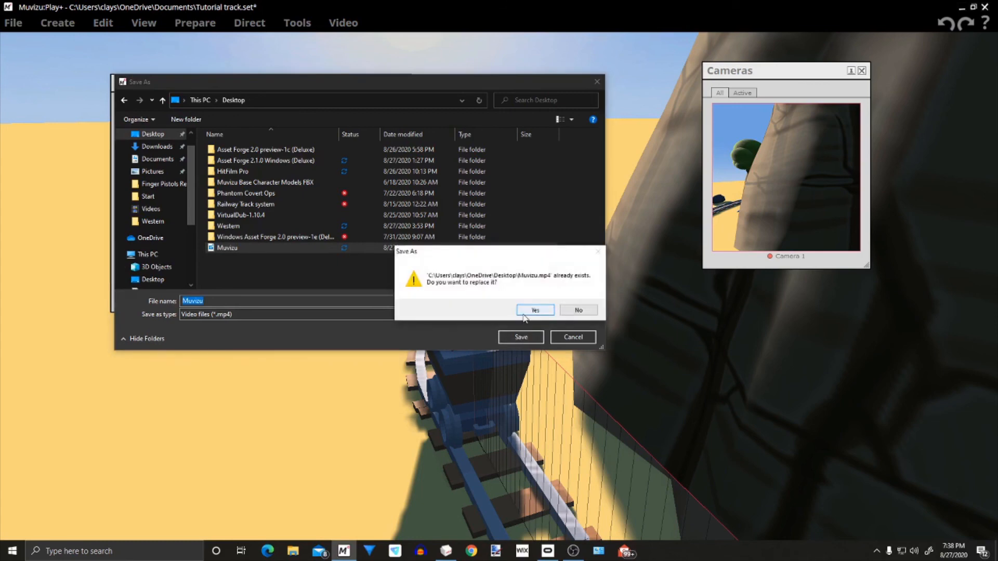
{"action": "left_click", "coordinate": [524, 314]}
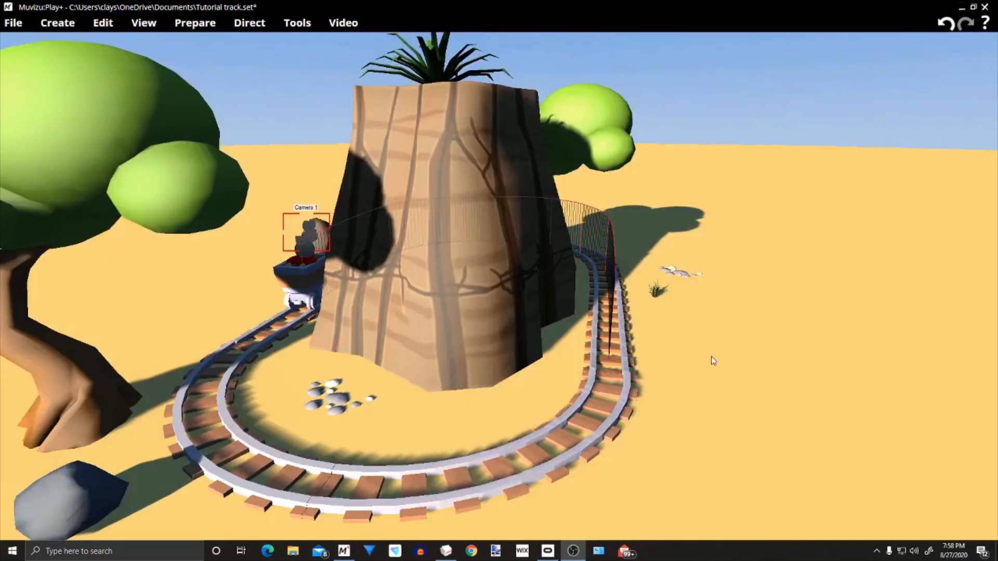
Look around the railway track, the central rock and Camera 1's movement path from several angles
{"action": "left_click_drag", "start_coordinate": [718, 357], "coordinate": [717, 248]}
{"action": "left_click_drag", "start_coordinate": [657, 374], "coordinate": [655, 378]}
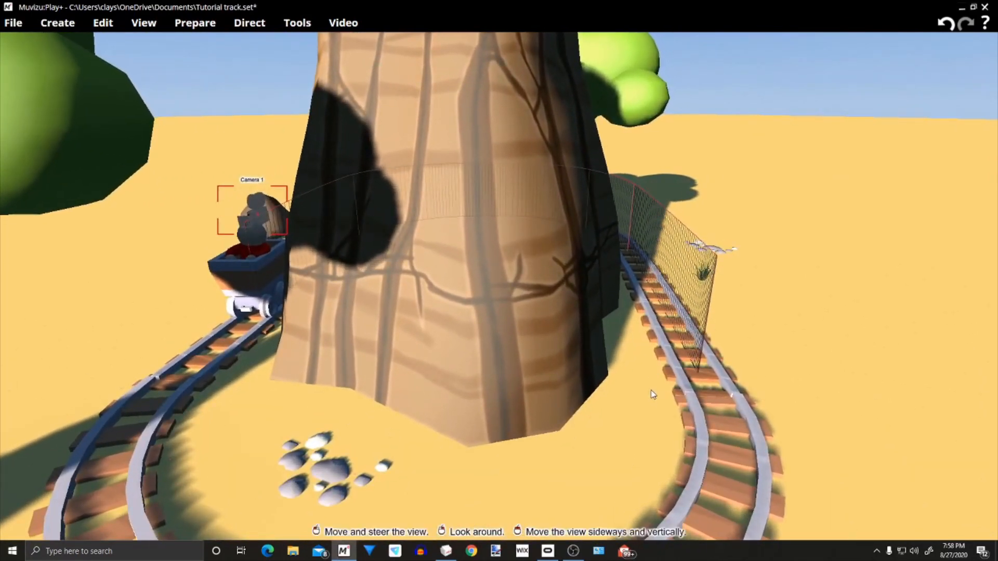
{"action": "right_click_drag", "start_coordinate": [651, 395], "coordinate": [660, 370]}
{"action": "middle_click_drag", "start_coordinate": [660, 370], "coordinate": [686, 370]}
{"action": "right_click_drag", "start_coordinate": [686, 370], "coordinate": [699, 388]}
{"action": "middle_click_drag", "start_coordinate": [699, 389], "coordinate": [694, 386]}
{"action": "right_click_drag", "start_coordinate": [694, 386], "coordinate": [657, 402]}
{"action": "middle_click_drag", "start_coordinate": [657, 402], "coordinate": [577, 388]}
{"action": "left_click_drag", "start_coordinate": [577, 387], "coordinate": [616, 307]}
{"action": "middle_click_drag", "start_coordinate": [616, 307], "coordinate": [657, 385]}
Review the frame size and the advanced output settings in the Make video dialog, and close it without rendering
{"action": "left_click", "coordinate": [343, 22]}
{"action": "left_click", "coordinate": [344, 41]}
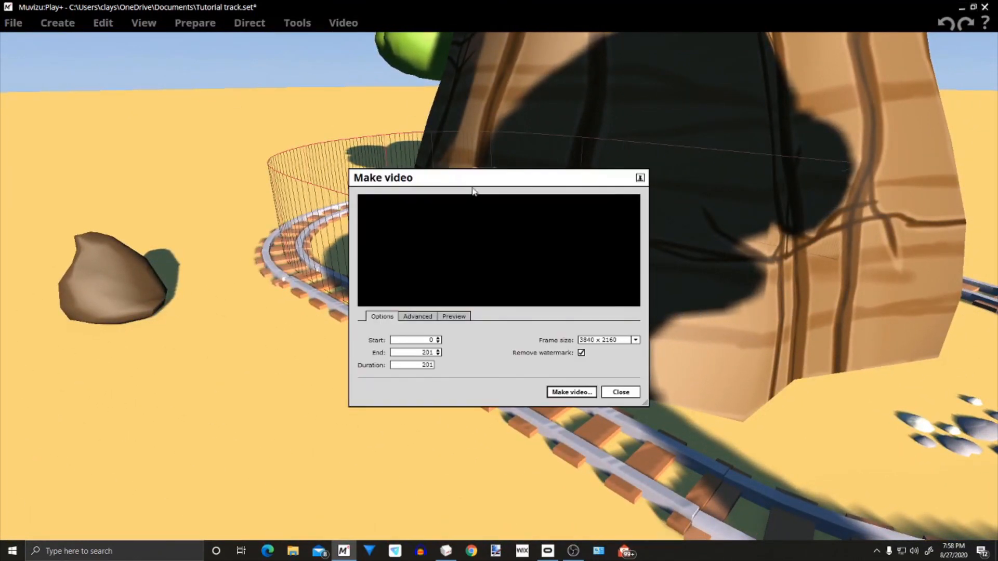
{"action": "left_click_drag", "start_coordinate": [503, 177], "coordinate": [316, 59]}
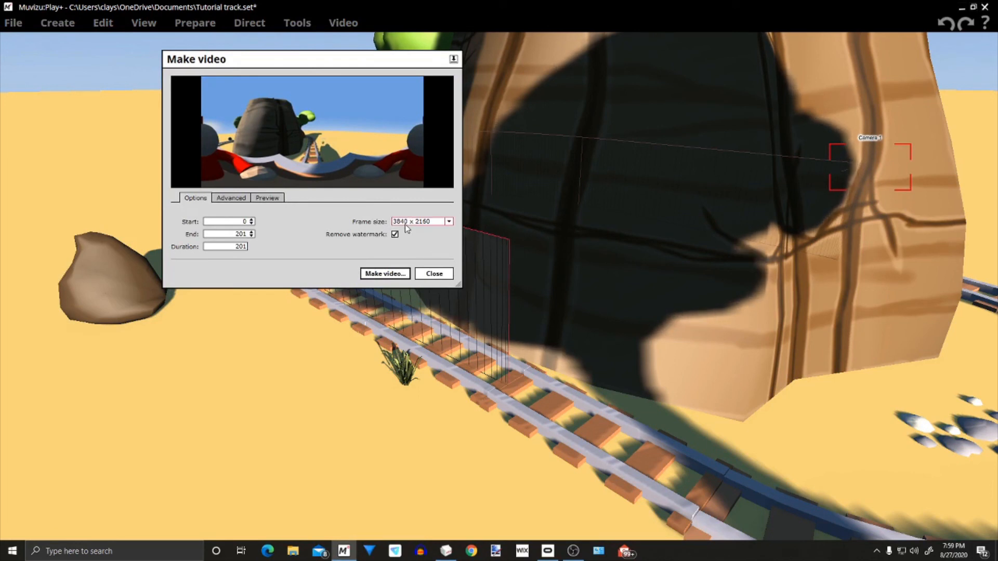
{"action": "left_click", "coordinate": [229, 198]}
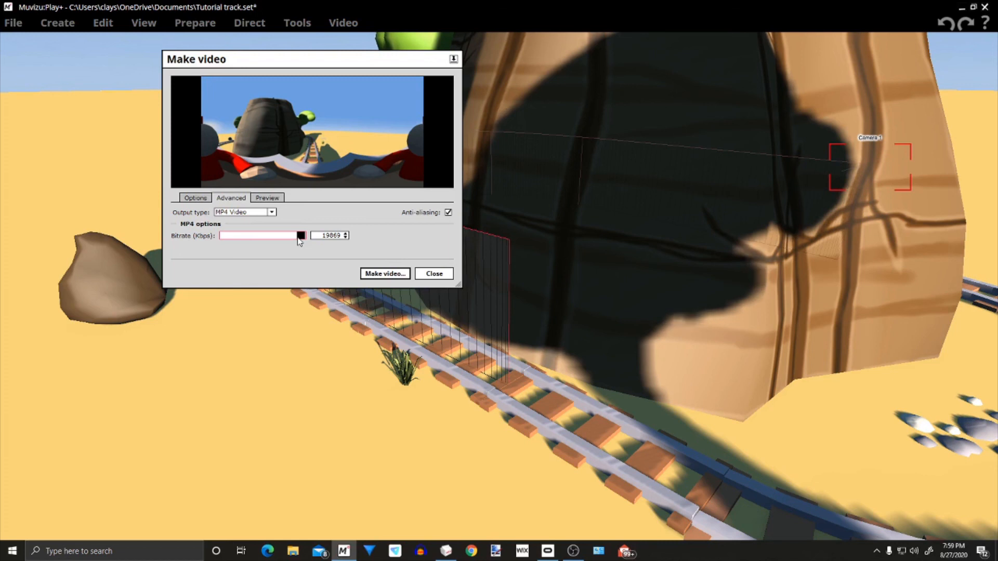
{"action": "left_click", "coordinate": [445, 279]}
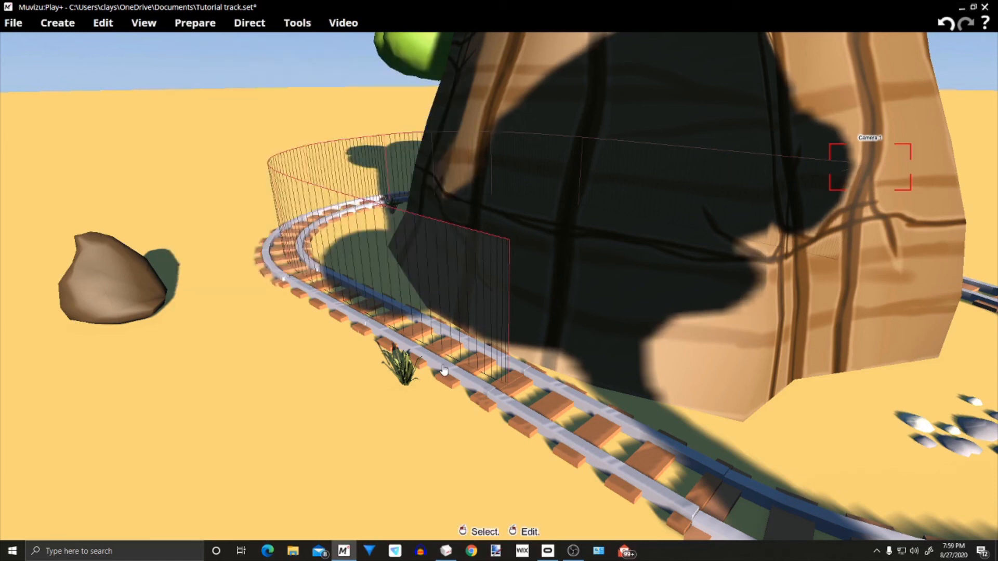
Play the Muvizu video from the desktop, look around the 360° scene in several directions, and close the player
{"action": "left_click", "coordinate": [963, 9]}
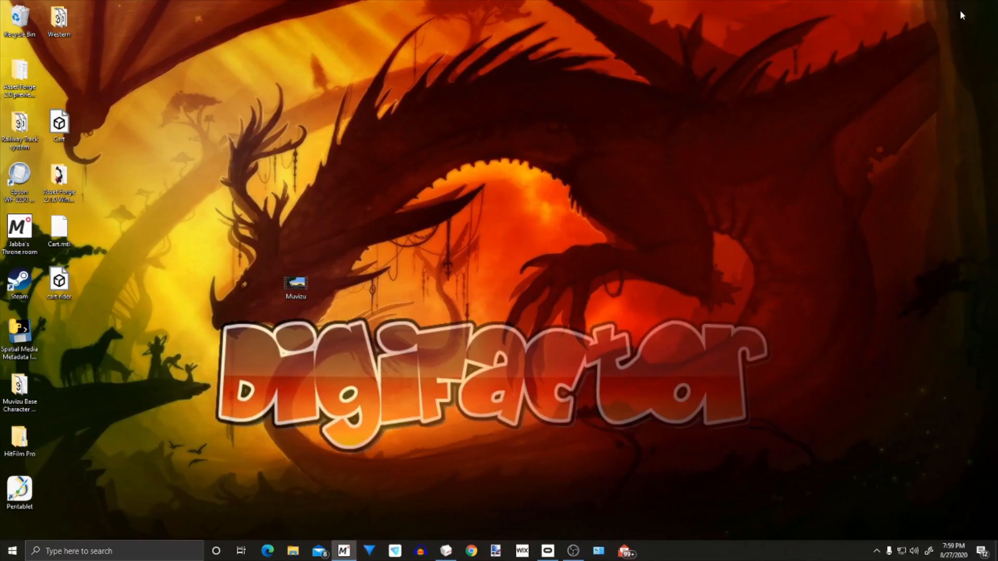
{"action": "double_click", "coordinate": [306, 287]}
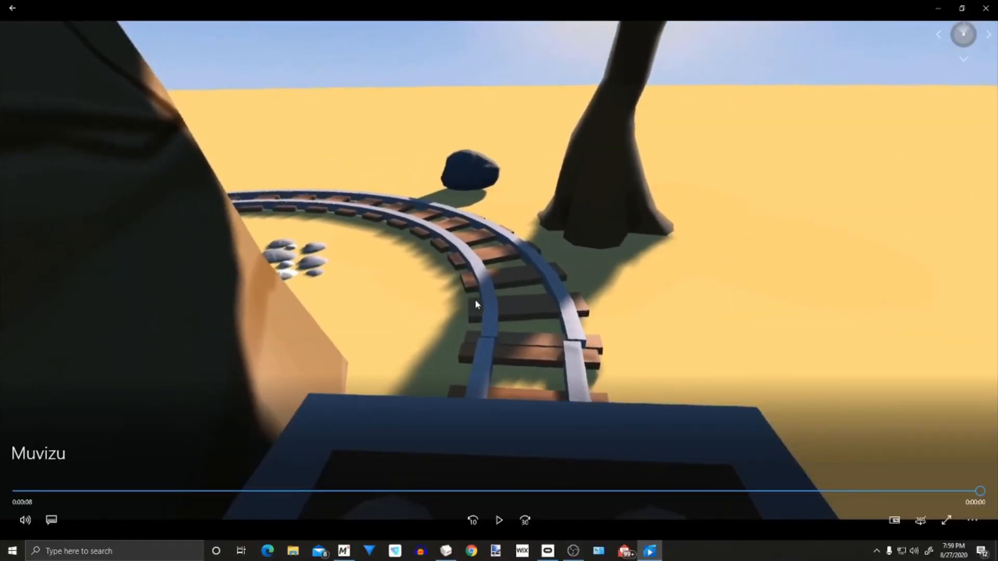
{"action": "left_click_drag", "start_coordinate": [538, 255], "coordinate": [538, 208]}
{"action": "left_click_drag", "start_coordinate": [484, 294], "coordinate": [601, 219]}
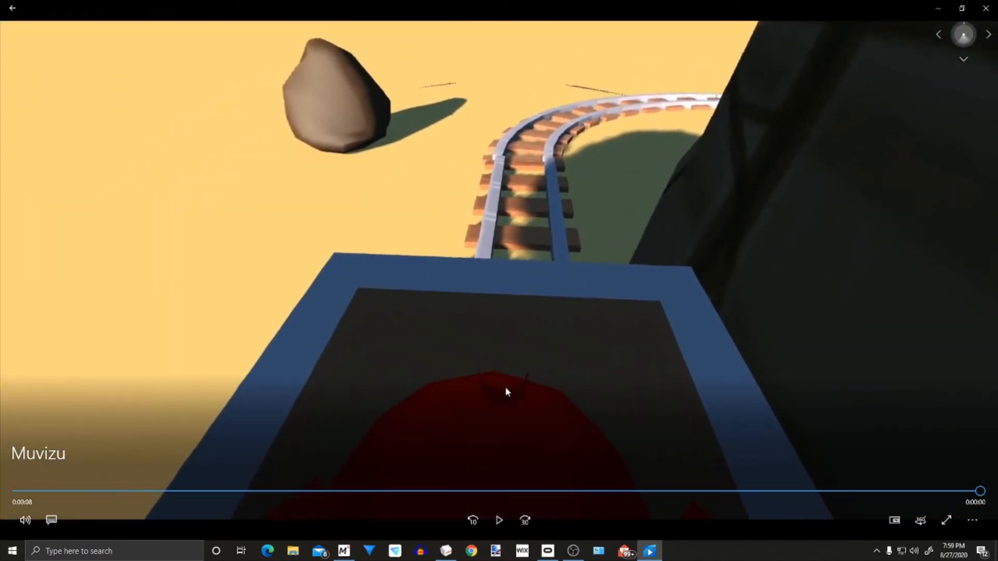
{"action": "left_click_drag", "start_coordinate": [556, 318], "coordinate": [161, 288]}
{"action": "left_click_drag", "start_coordinate": [552, 339], "coordinate": [587, 316]}
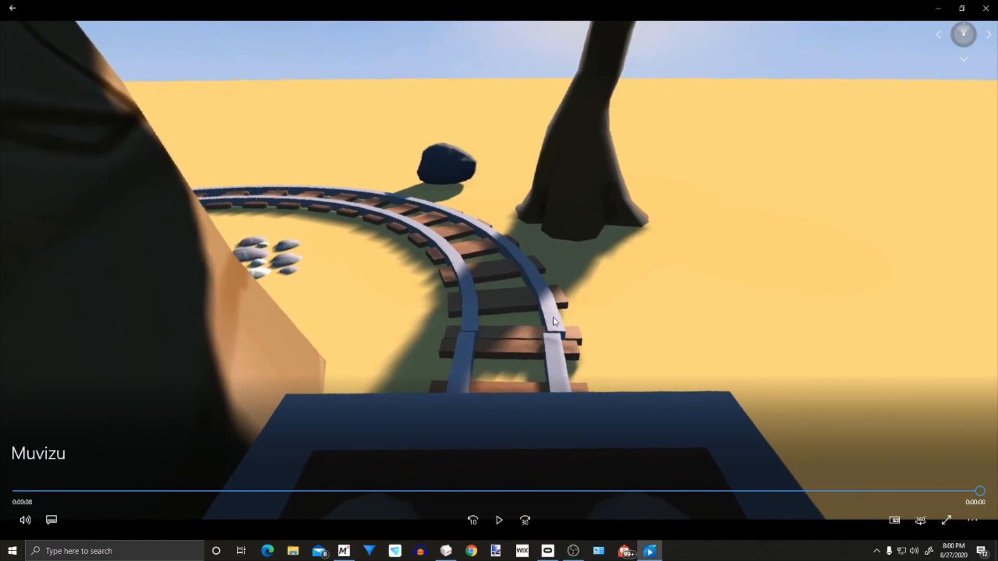
{"action": "left_click_drag", "start_coordinate": [546, 344], "coordinate": [550, 322]}
{"action": "left_click_drag", "start_coordinate": [522, 404], "coordinate": [576, 386]}
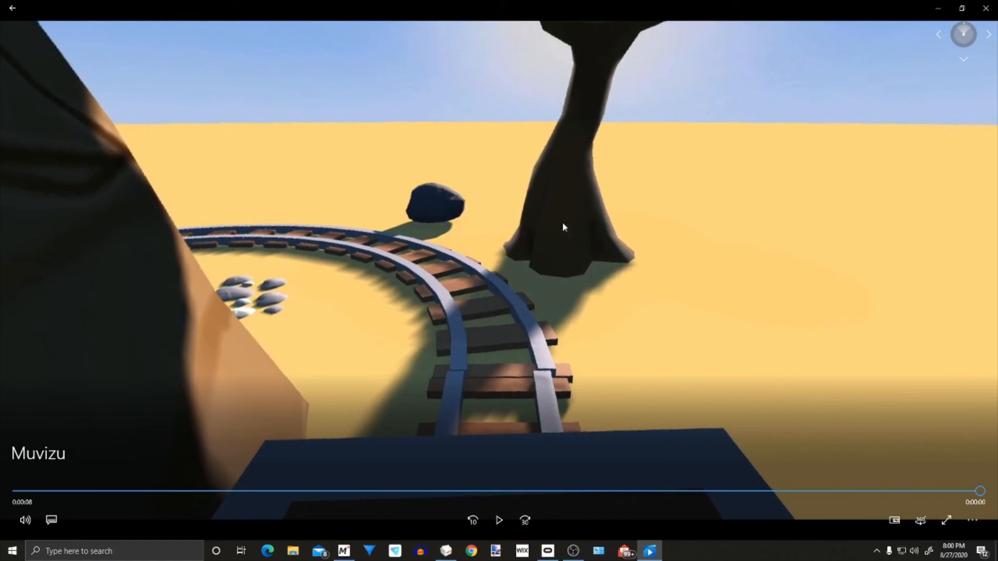
{"action": "mouse_move", "coordinate": [578, 332]}
{"action": "left_mouse_down"}
{"action": "mouse_move", "coordinate": [608, 331]}
{"action": "mouse_move", "coordinate": [570, 335]}
{"action": "left_mouse_up"}
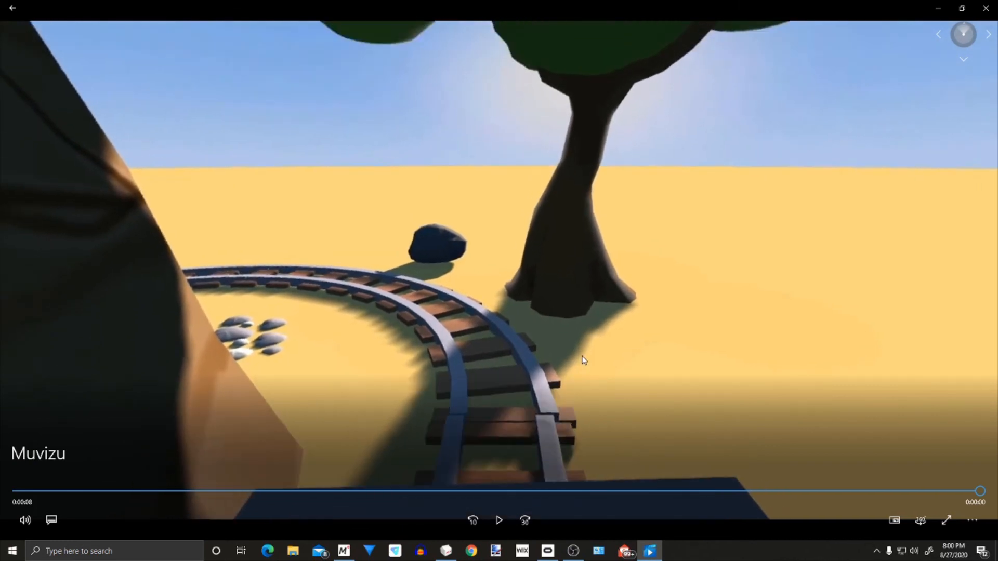
{"action": "left_click_drag", "start_coordinate": [585, 360], "coordinate": [640, 149]}
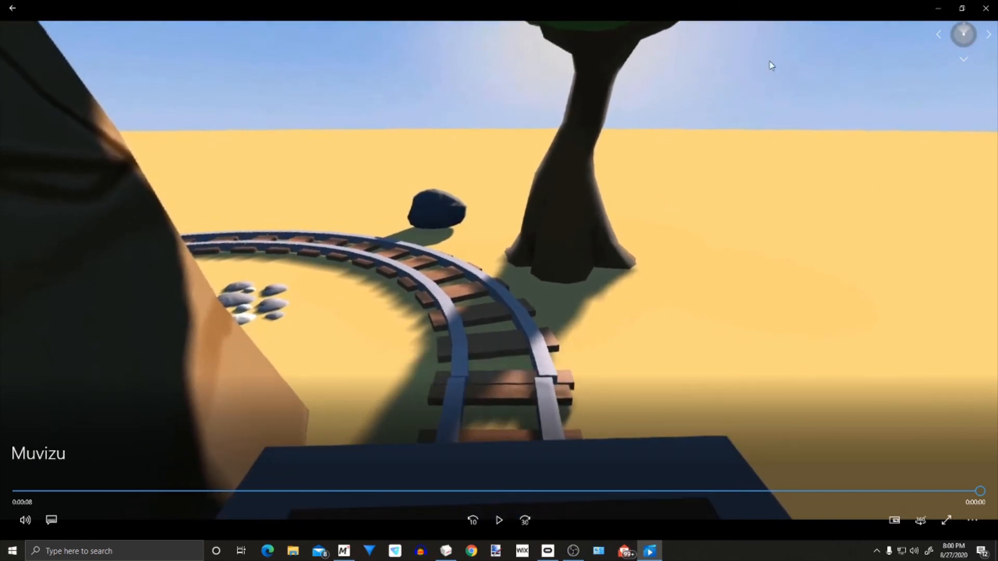
{"action": "left_click", "coordinate": [986, 17]}
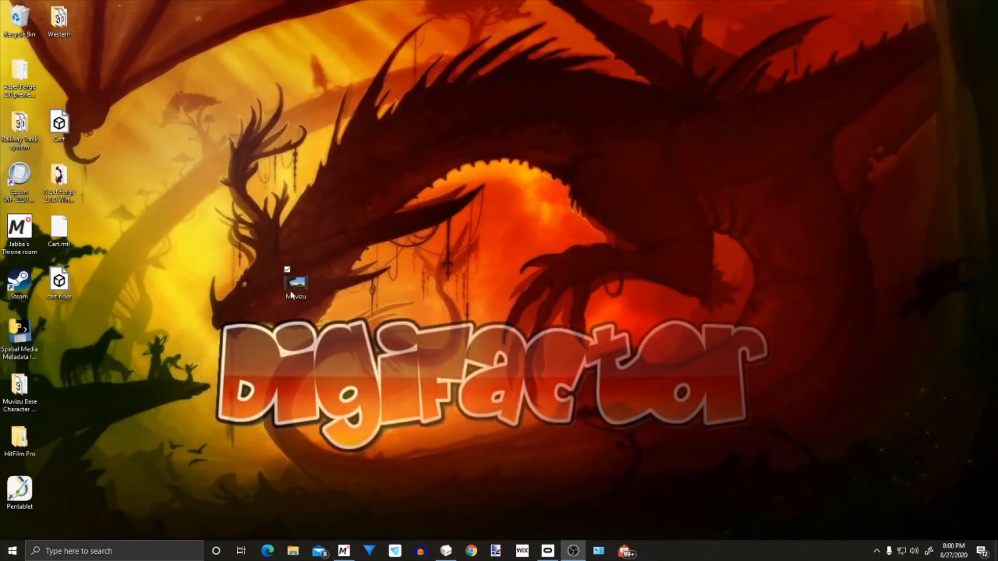
Move the Muvizu video and the Spatial Media Metadata Injector to free spots on the desktop
{"action": "left_click", "coordinate": [301, 291]}
{"action": "left_click_drag", "start_coordinate": [300, 291], "coordinate": [419, 186]}
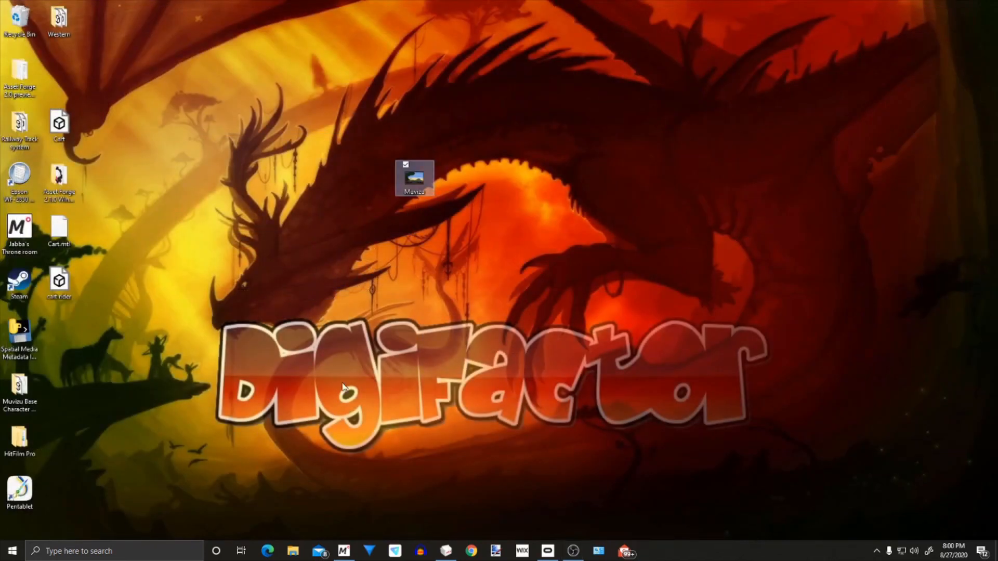
{"action": "left_click", "coordinate": [375, 318]}
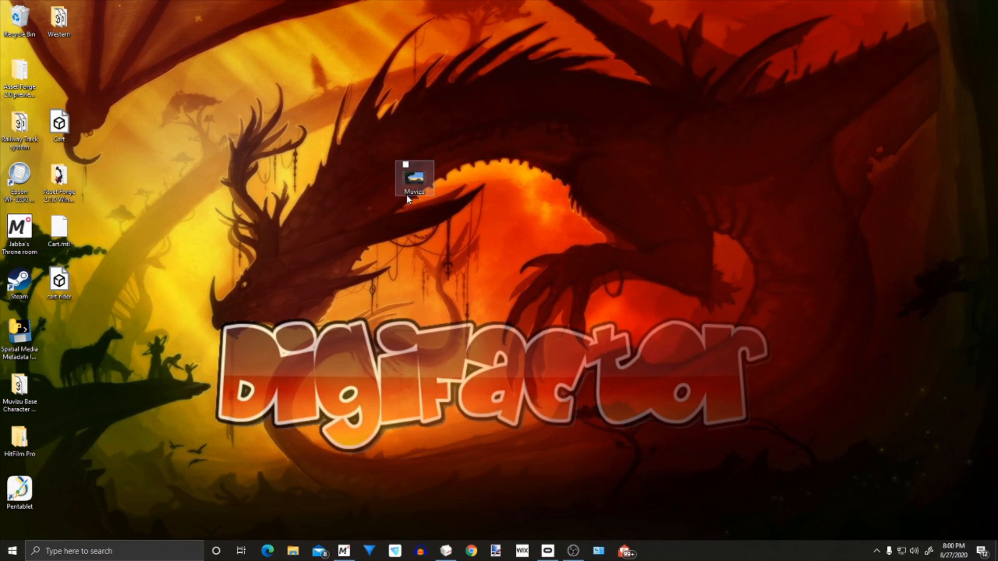
{"action": "left_click_drag", "start_coordinate": [19, 335], "coordinate": [171, 333]}
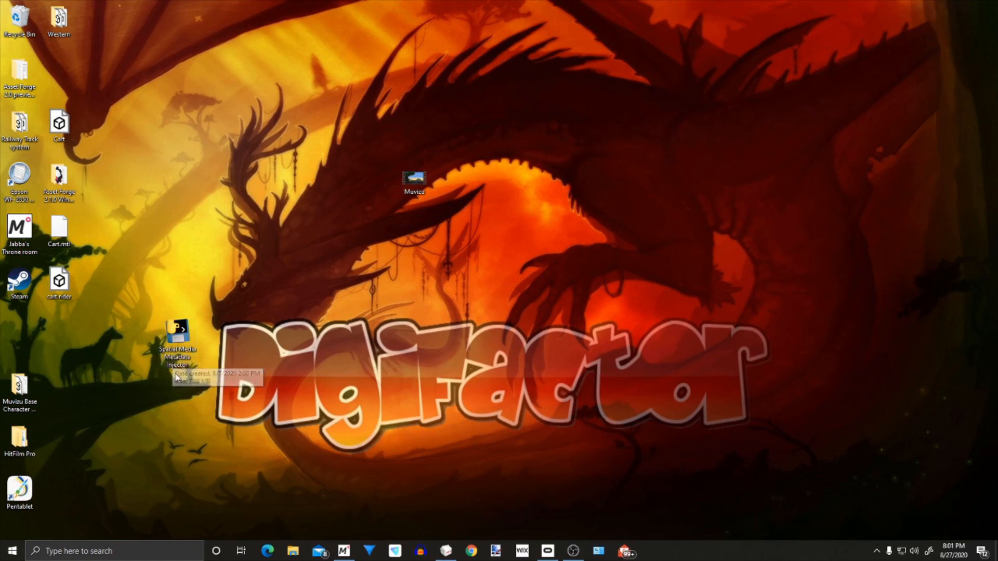
{"action": "left_click_drag", "start_coordinate": [178, 335], "coordinate": [139, 335]}
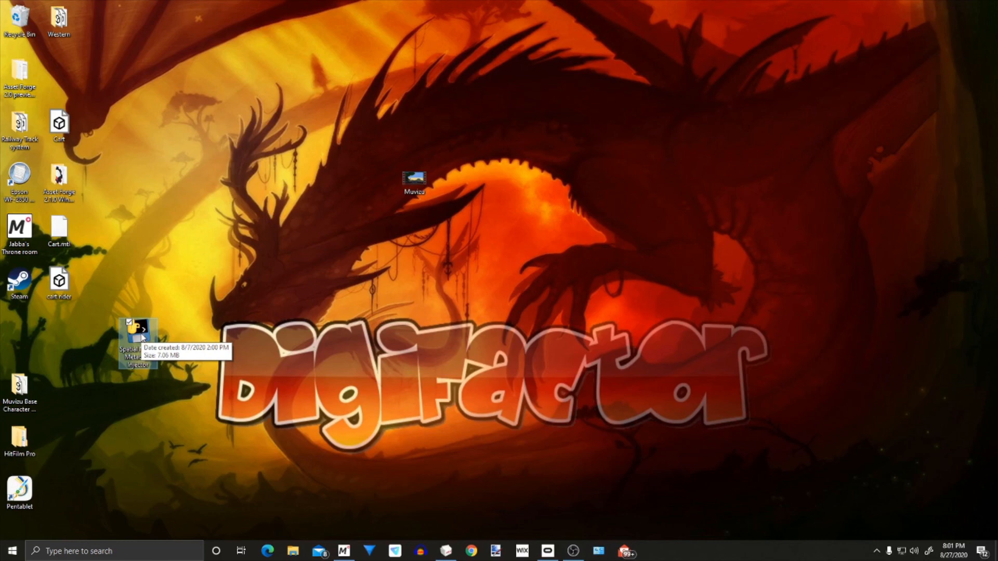
Launch Spatial Media Metadata Injector and load Muvizu.mp4 from the Desktop
{"action": "double_click", "coordinate": [140, 335]}
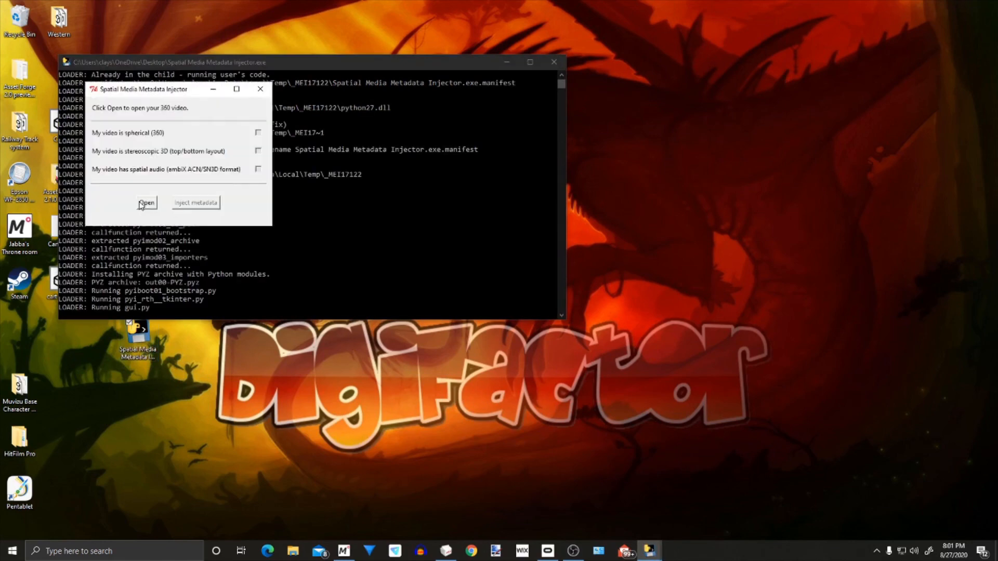
{"action": "left_click", "coordinate": [141, 205]}
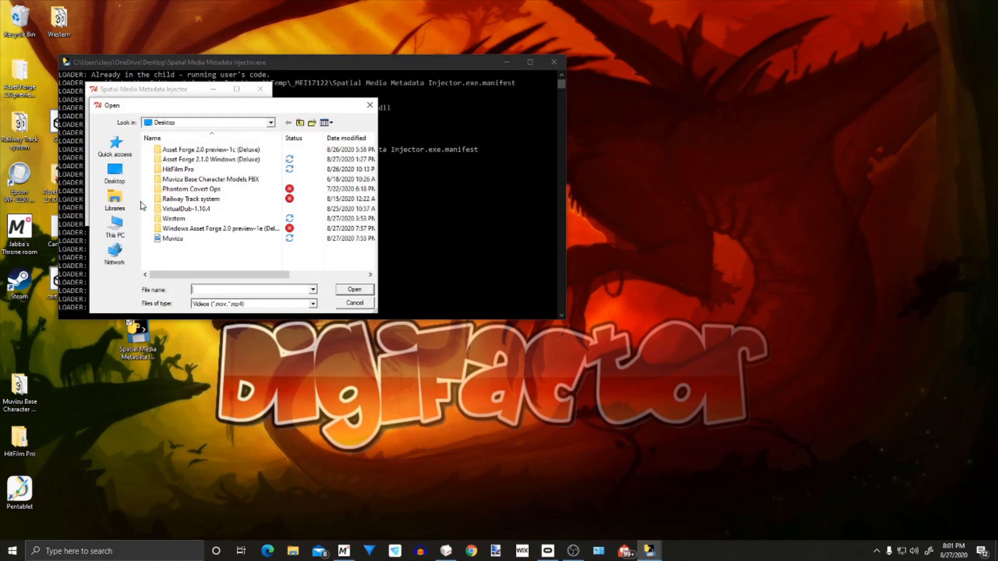
{"action": "left_click", "coordinate": [171, 238]}
{"action": "left_click", "coordinate": [352, 292]}
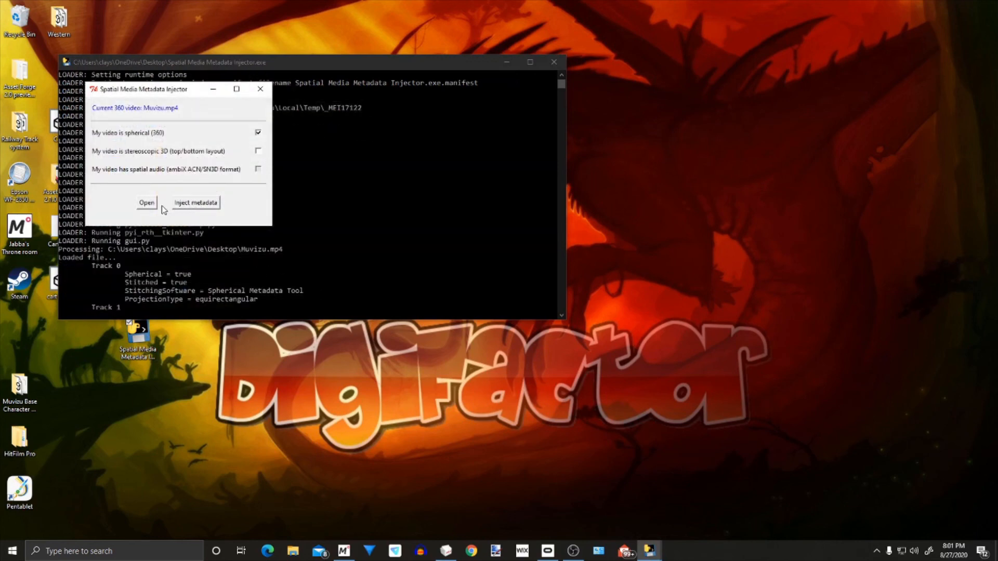
Inject the spherical (360) metadata, save the video to the Desktop as Muvizu_injected, and close the injector
{"action": "left_click", "coordinate": [188, 204]}
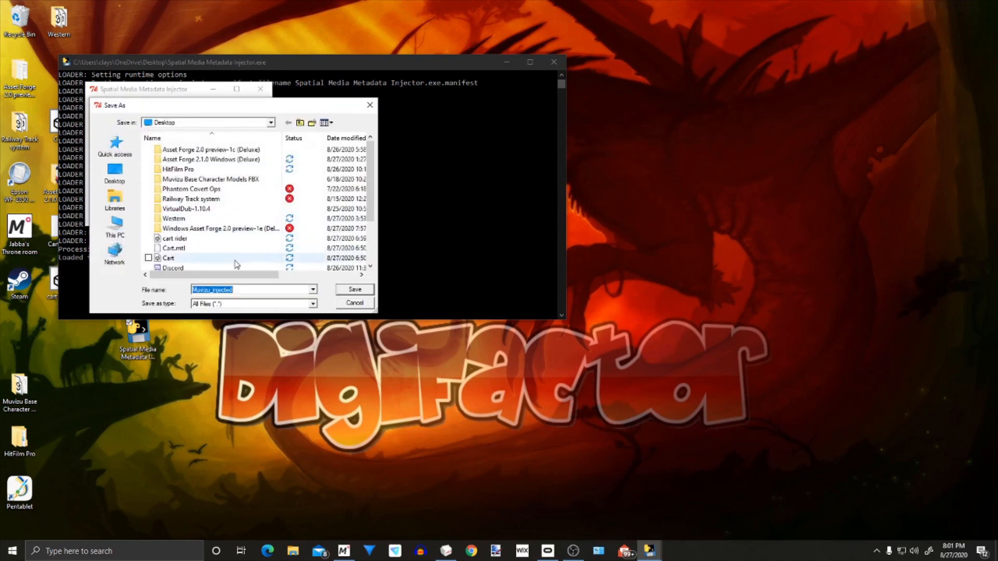
{"action": "scroll", "coordinate": [244, 257], "scroll_direction": "down", "scroll_amount": 1}
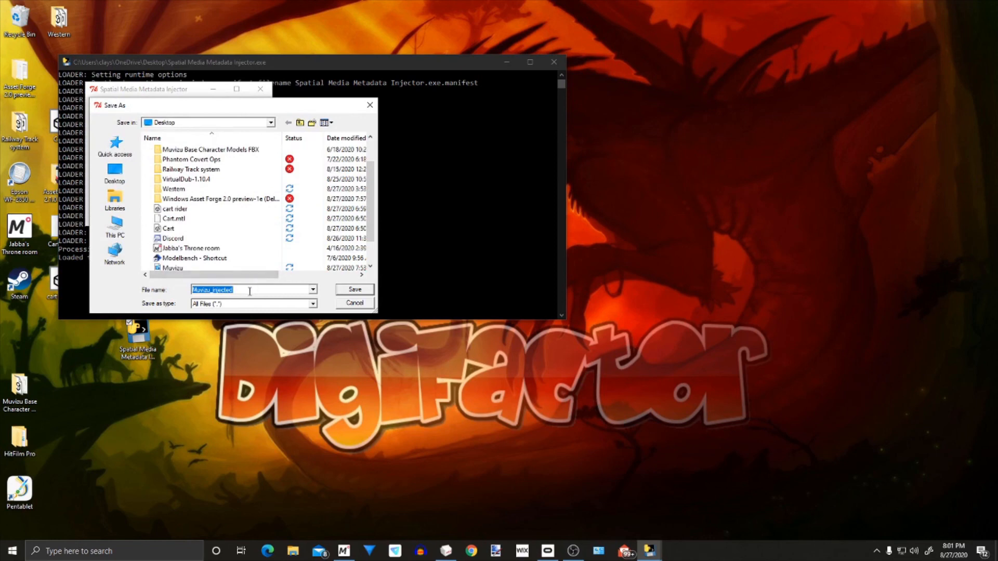
{"action": "left_click", "coordinate": [341, 293]}
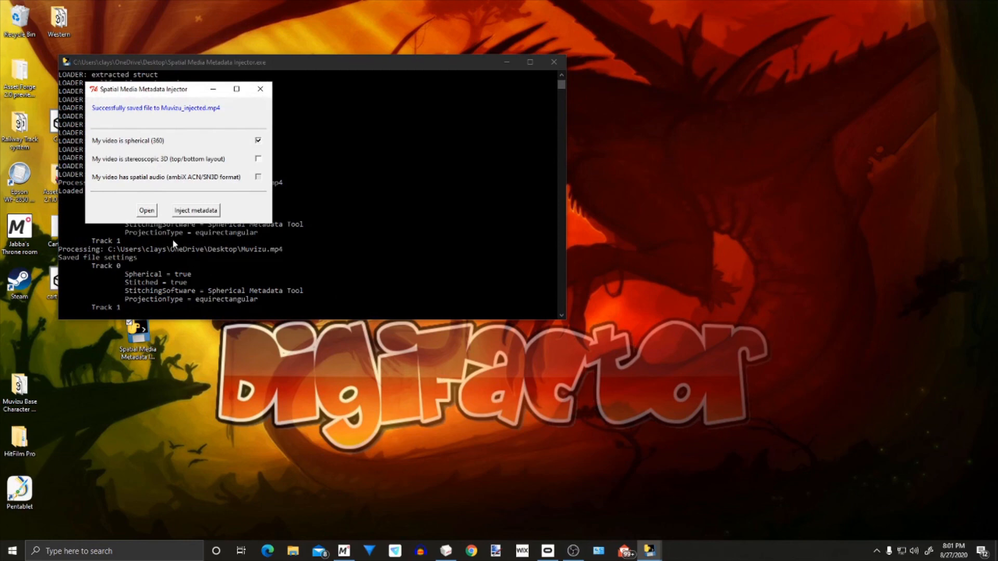
{"action": "left_click", "coordinate": [260, 89]}
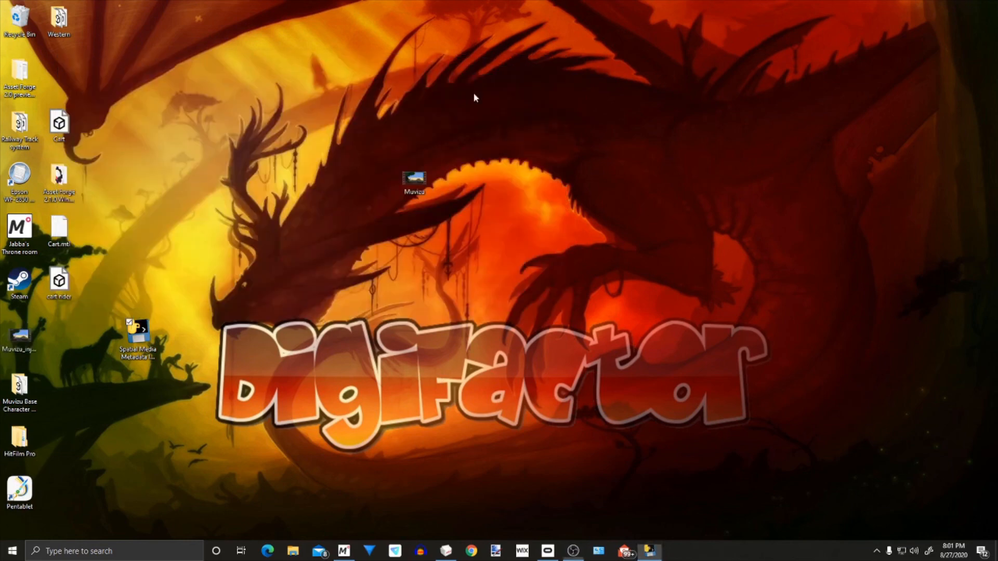
Move the Muvizu and Muvizu_injected videos close together in the empty upper area of the desktop
{"action": "left_click_drag", "start_coordinate": [414, 177], "coordinate": [375, 74]}
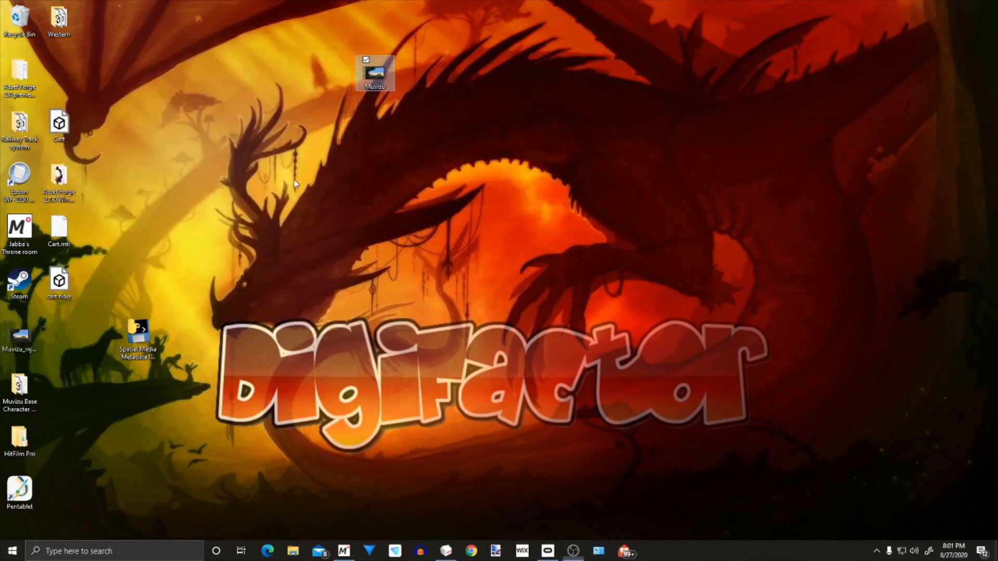
{"action": "left_click_drag", "start_coordinate": [30, 346], "coordinate": [493, 148]}
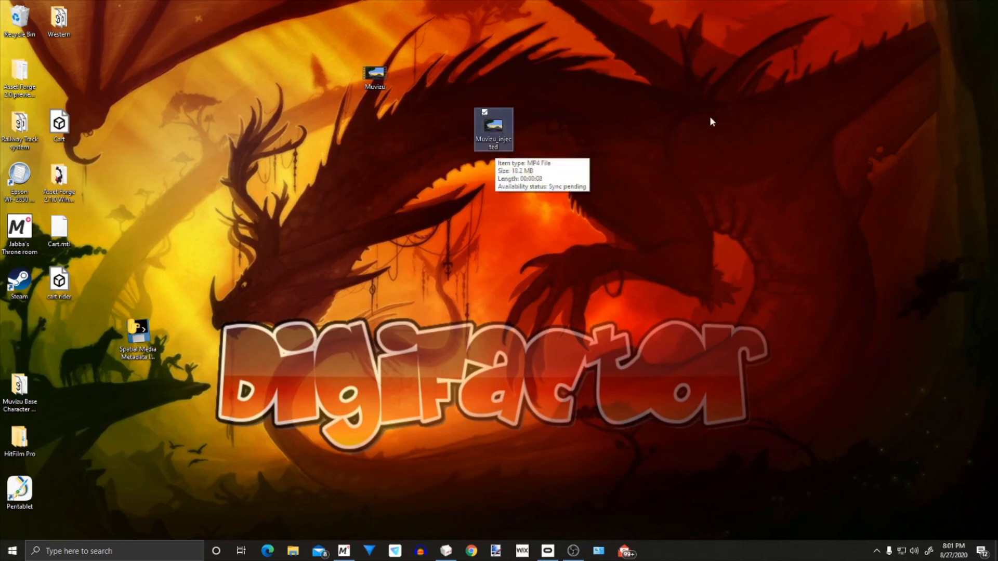
{"action": "left_click", "coordinate": [638, 108]}
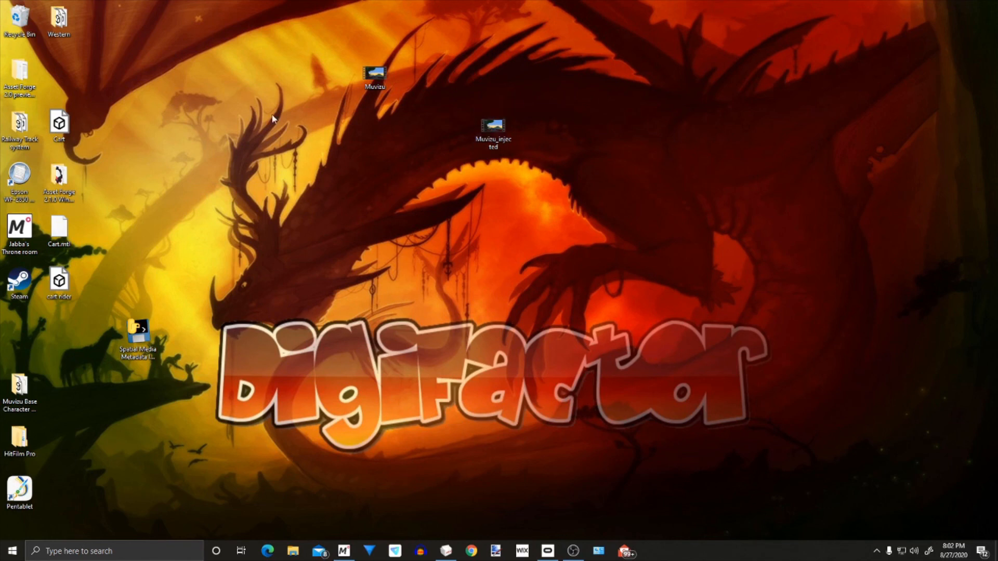
Play Muvizu_injected, look around the 360° view, and close the player
{"action": "double_click", "coordinate": [501, 128]}
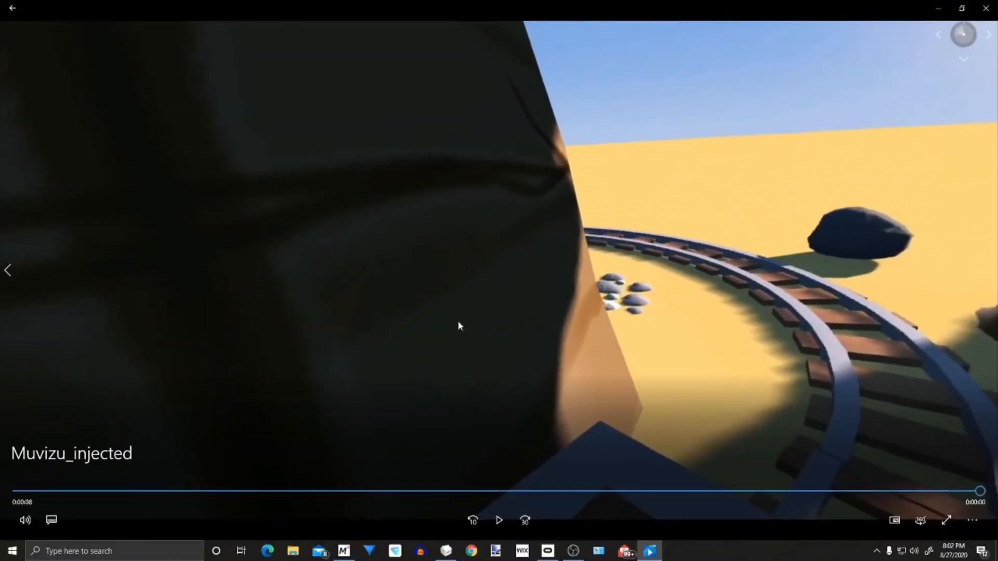
{"action": "left_click_drag", "start_coordinate": [808, 310], "coordinate": [676, 262]}
{"action": "left_click", "coordinate": [984, 8]}
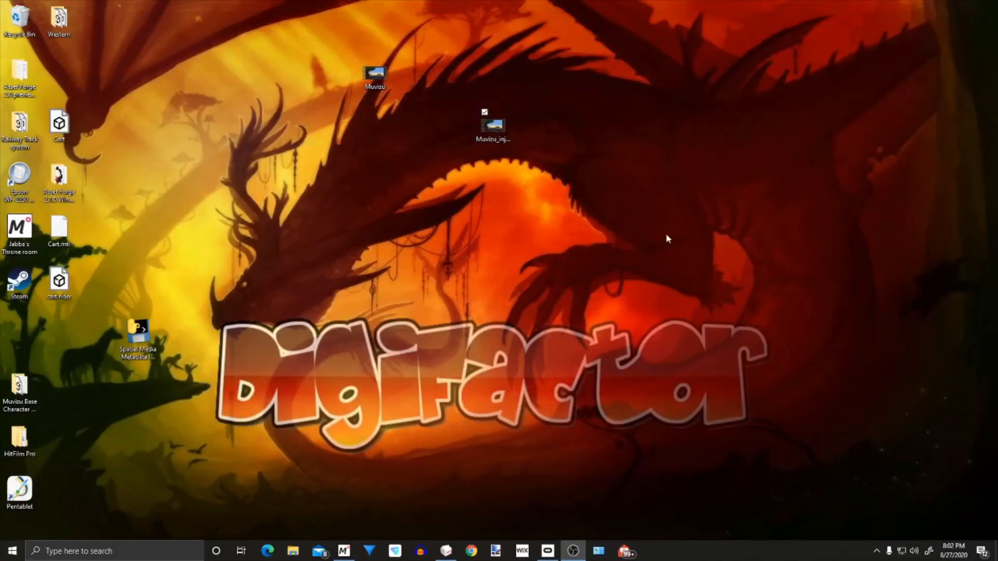
Place Muvizu_injected level with the Muvizu video and return the Spatial Media Metadata Injector to its original desktop spot
{"action": "left_click_drag", "start_coordinate": [502, 132], "coordinate": [266, 81]}
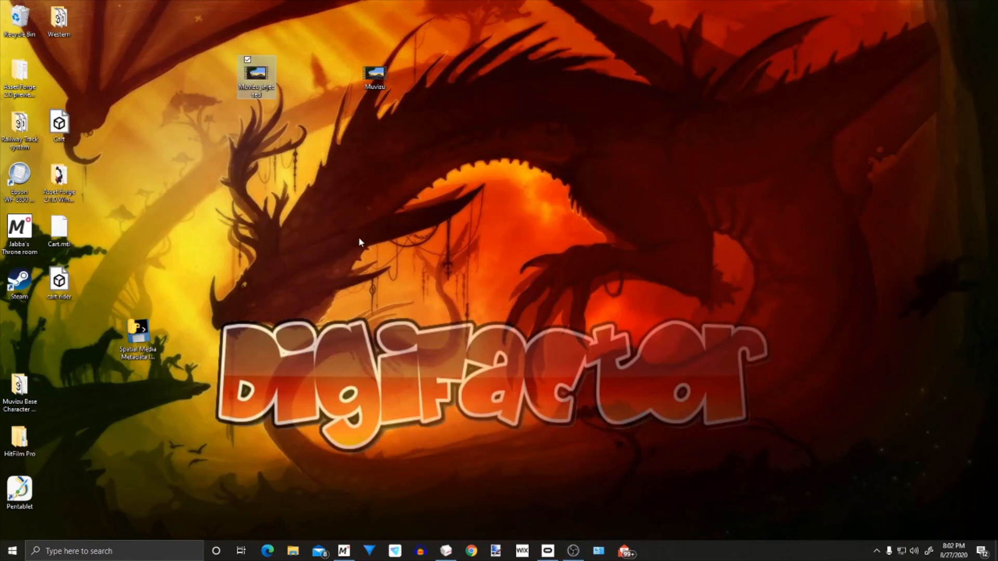
{"action": "left_click_drag", "start_coordinate": [136, 340], "coordinate": [24, 334]}
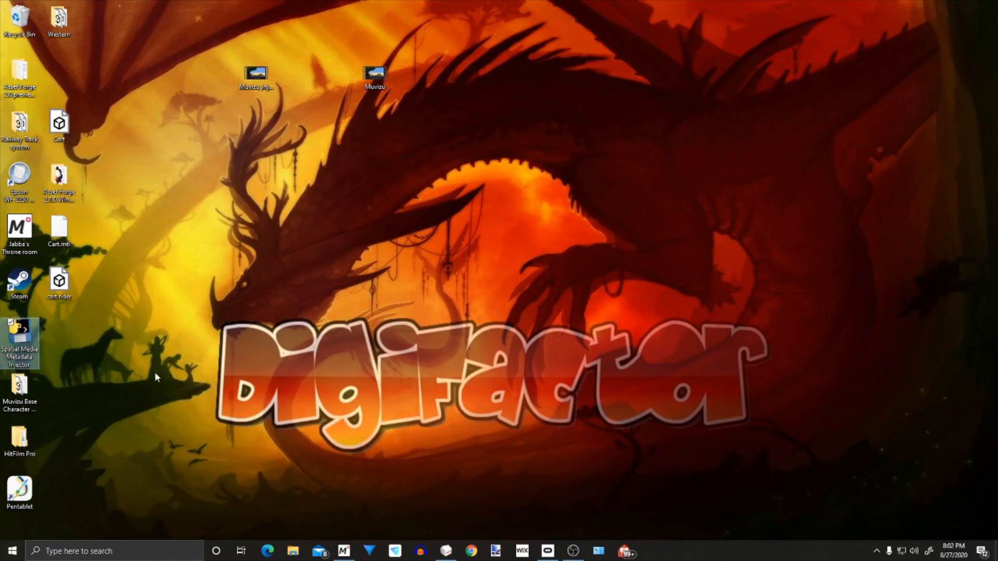
{"action": "left_click", "coordinate": [154, 373]}
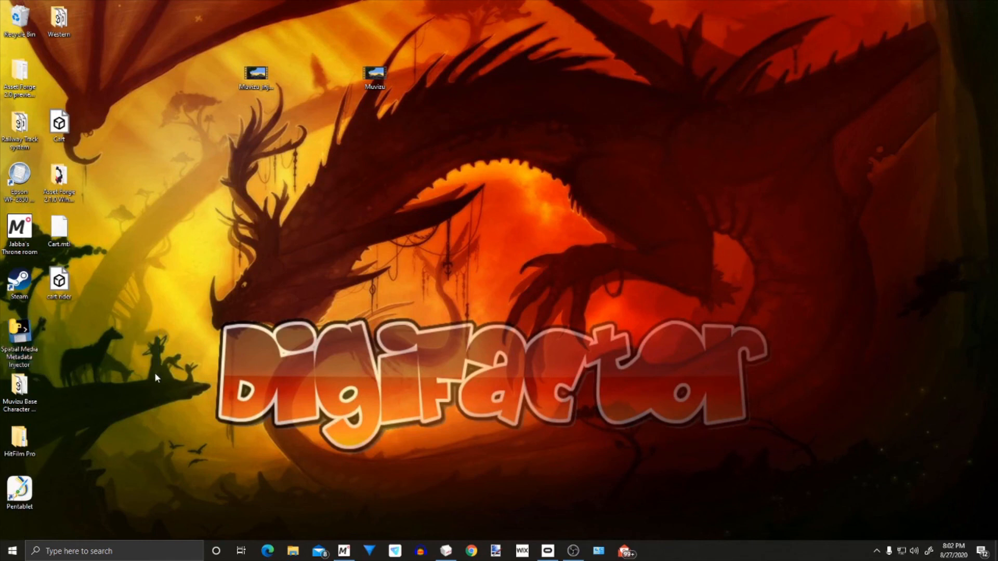